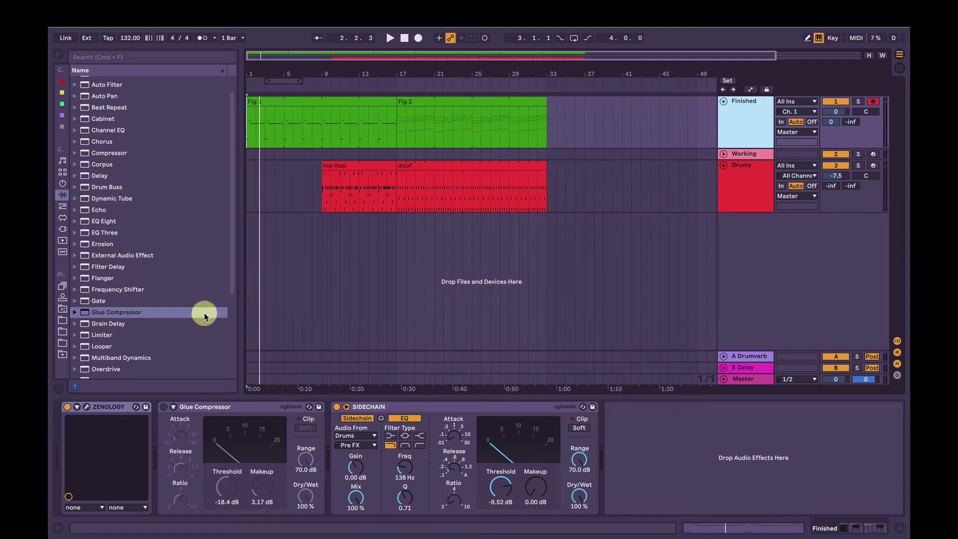
Open the ZENOLOGY synth window showing the 022: 90's big synth patch.
left_click(86, 407)
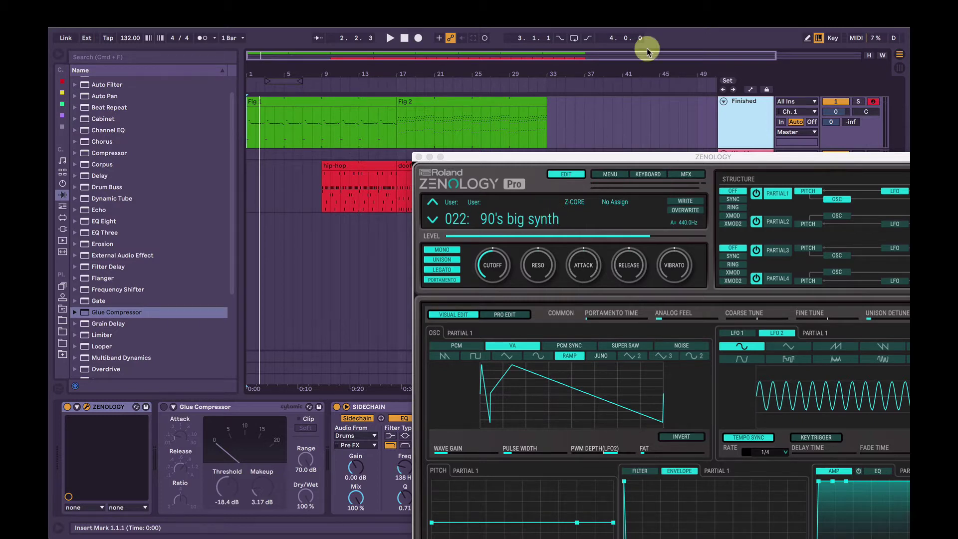
Move the synth window lower and browse the Reverb Hall presets to Cathedral.adv.
left_click_drag(596, 156, 595, 199)
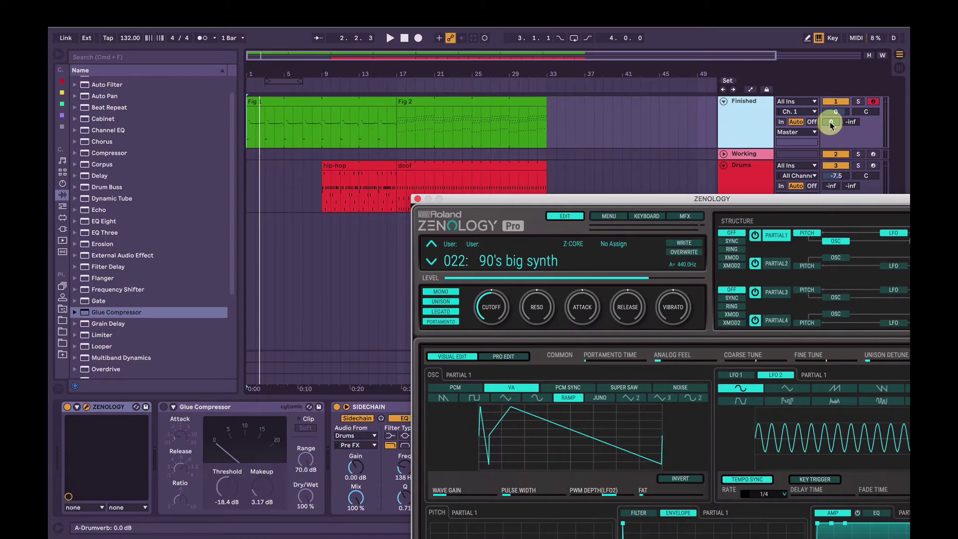
scroll(115, 321, "down", 4)
left_click(75, 304)
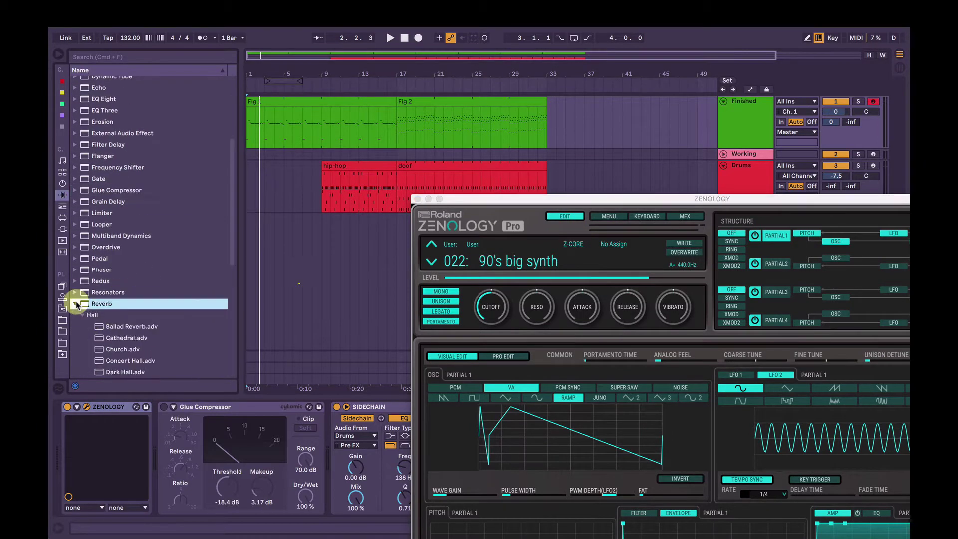
left_click(126, 338)
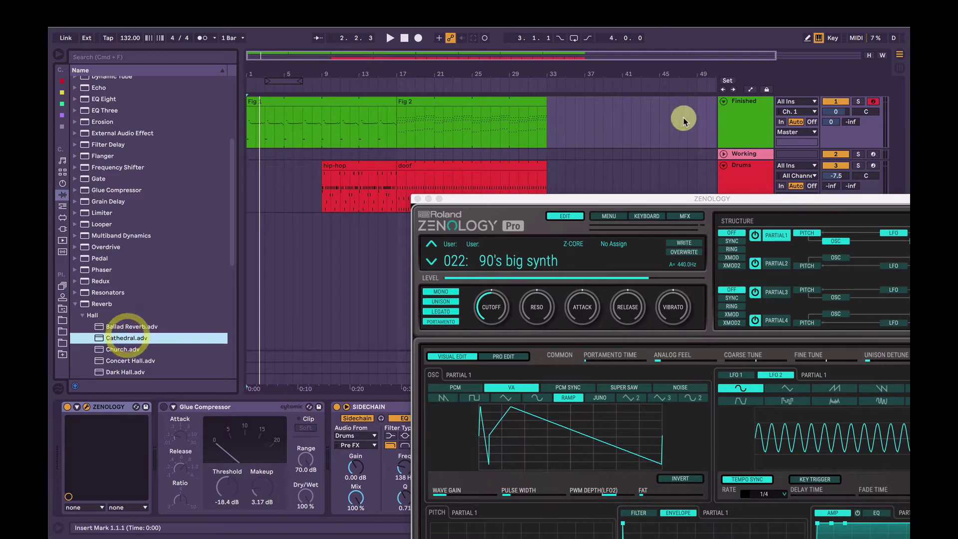
left_click(734, 128)
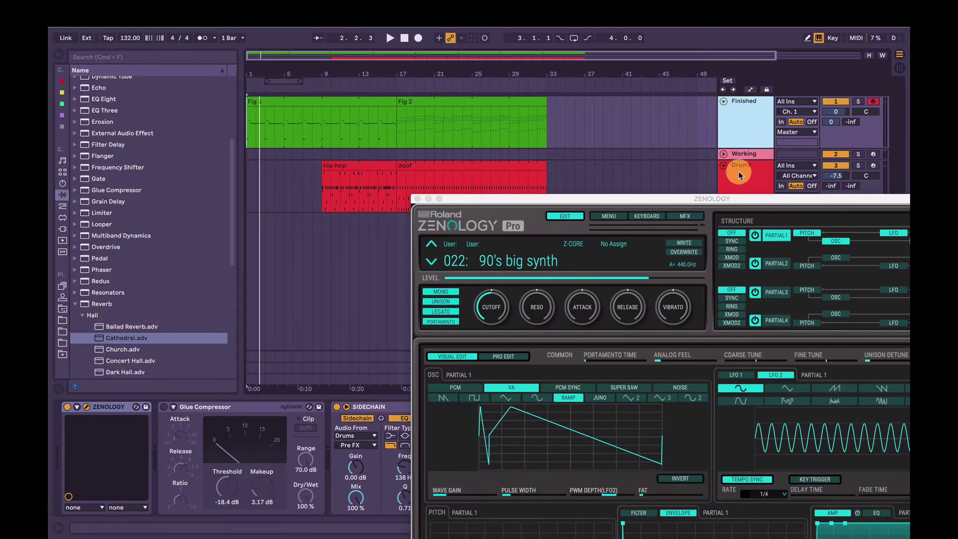
left_click(491, 307)
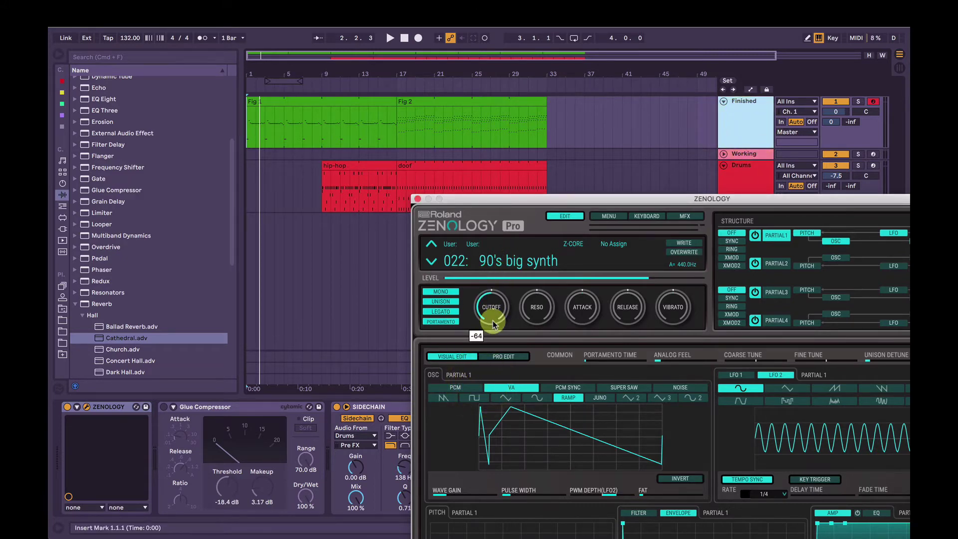
Play the song and sweep the 90's big synth filter cutoff up to 63.
key("space")
left_click_drag(493, 323, 513, 227)
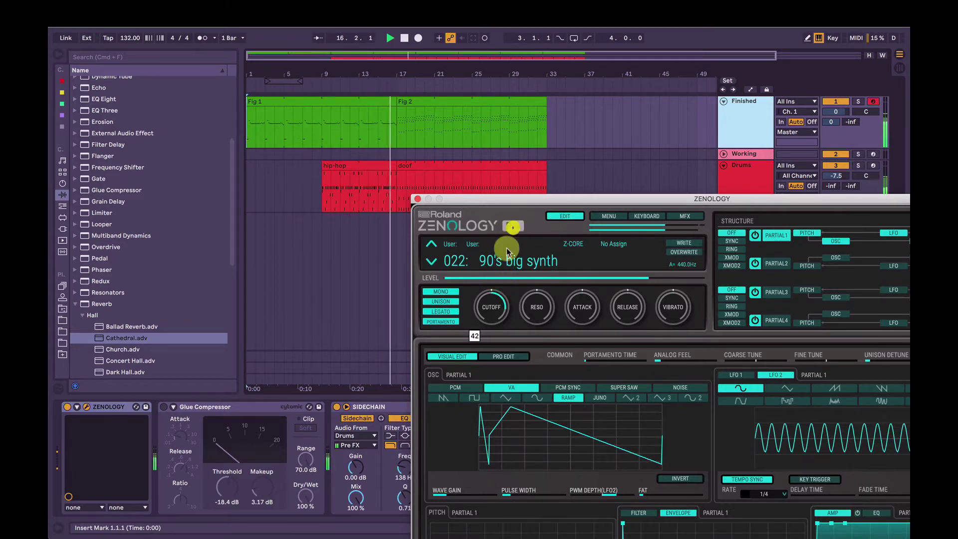
mouse_move(495, 314)
left_mouse_down()
mouse_move(513, 255)
mouse_move(493, 307)
left_mouse_up()
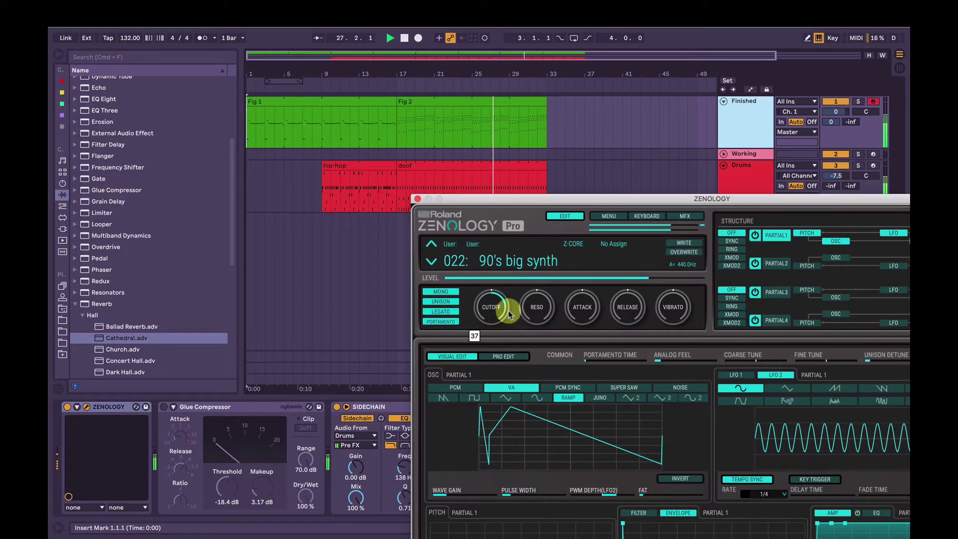
left_click_drag(510, 301, 518, 277)
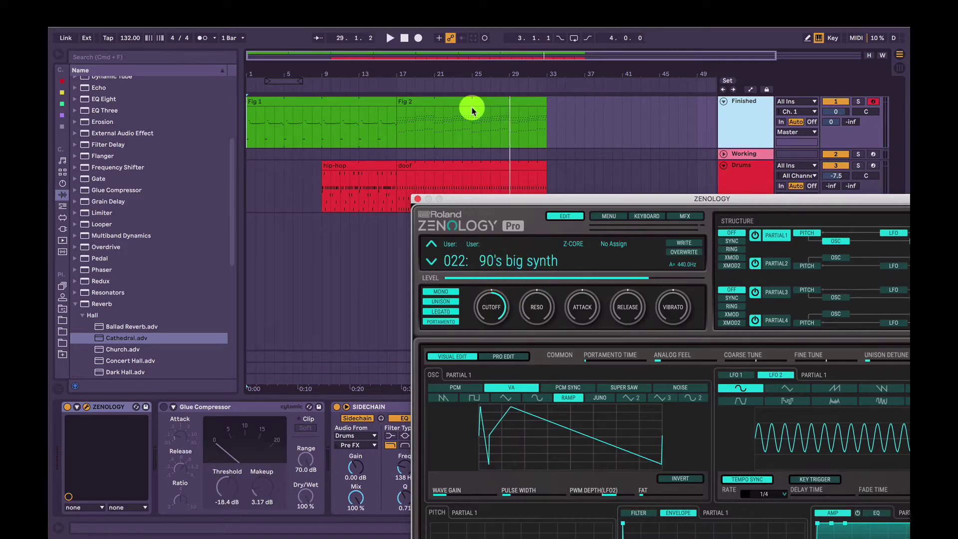
Select bars 9 to 17 of the Fig clip, then switch to Session View.
left_click(394, 134)
left_click_drag(378, 136, 415, 129)
left_click(387, 131)
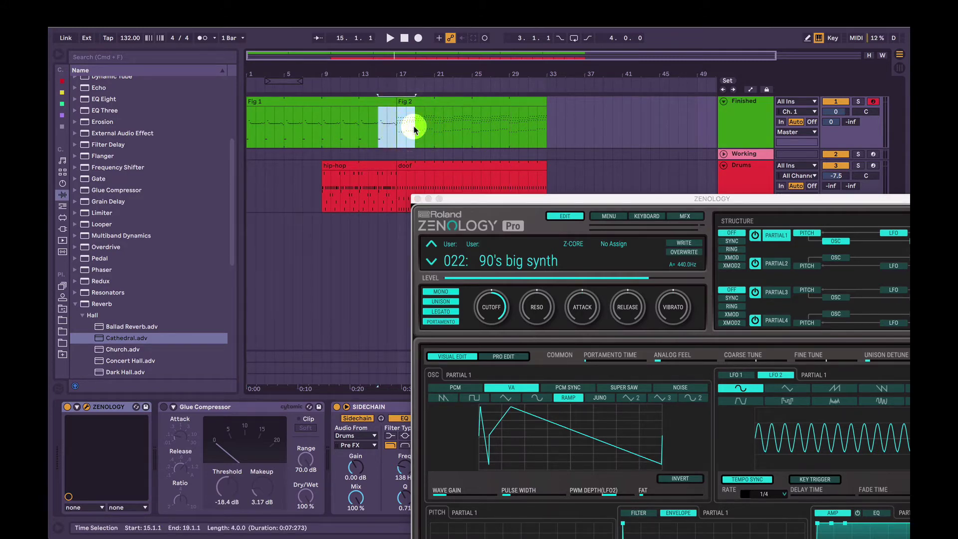
left_click_drag(322, 132, 399, 131)
left_click_drag(323, 132, 397, 134)
left_click(397, 133)
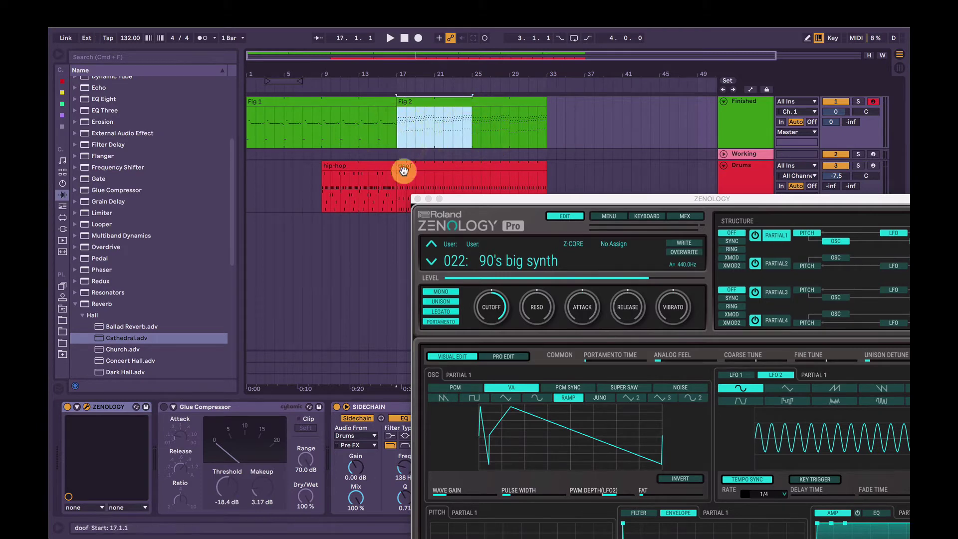
key("Tab")
Open the Working track's Zenology window and load the 0023: INITIAL TONE patch.
left_click(306, 54)
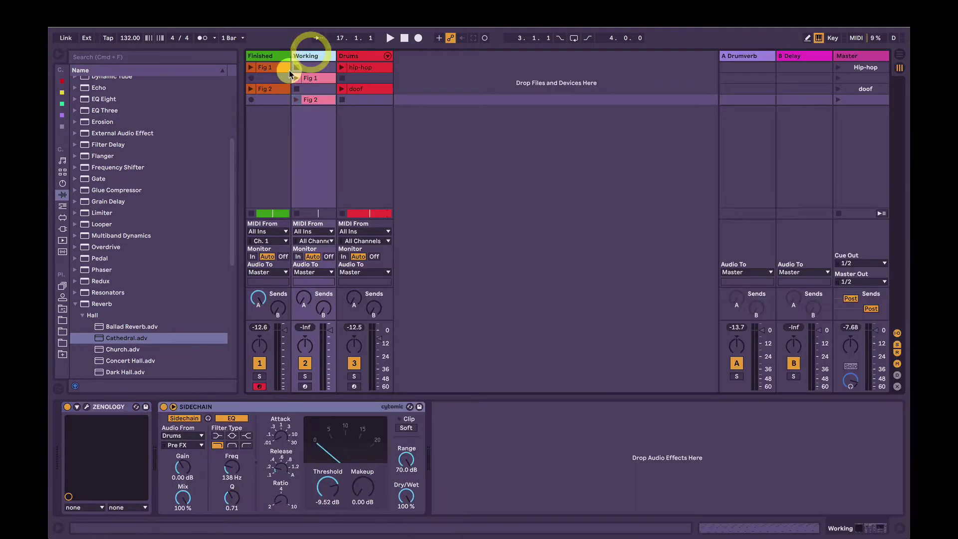
left_click(86, 406)
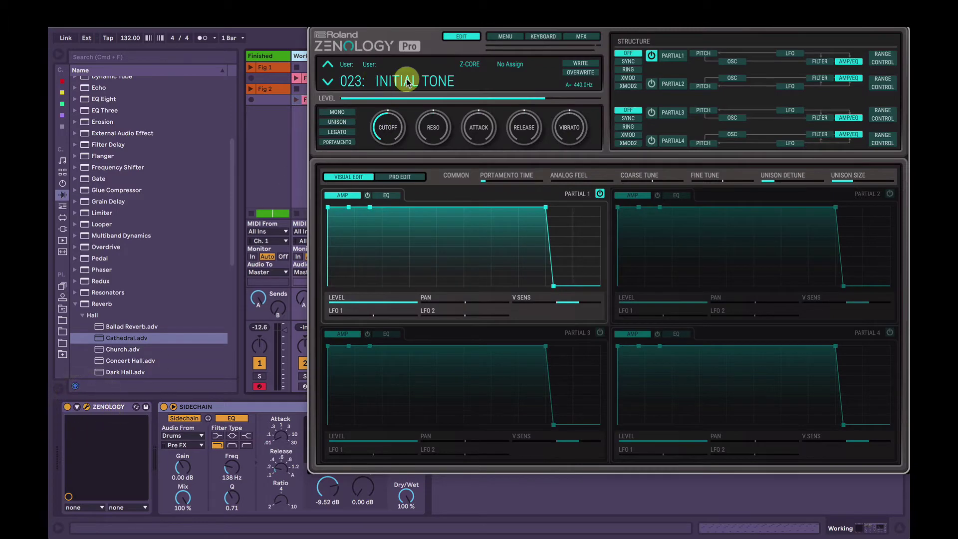
left_click_drag(436, 19, 467, 80)
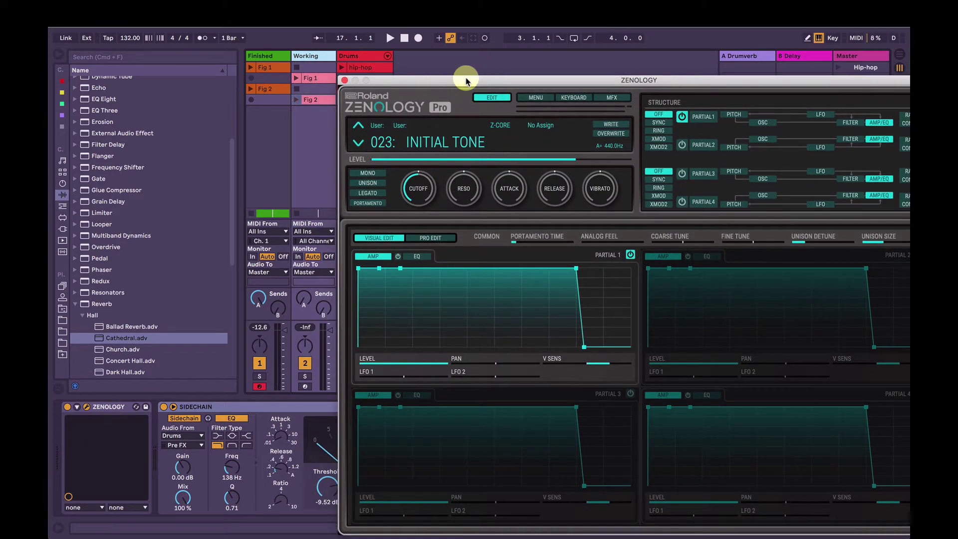
left_click(434, 142)
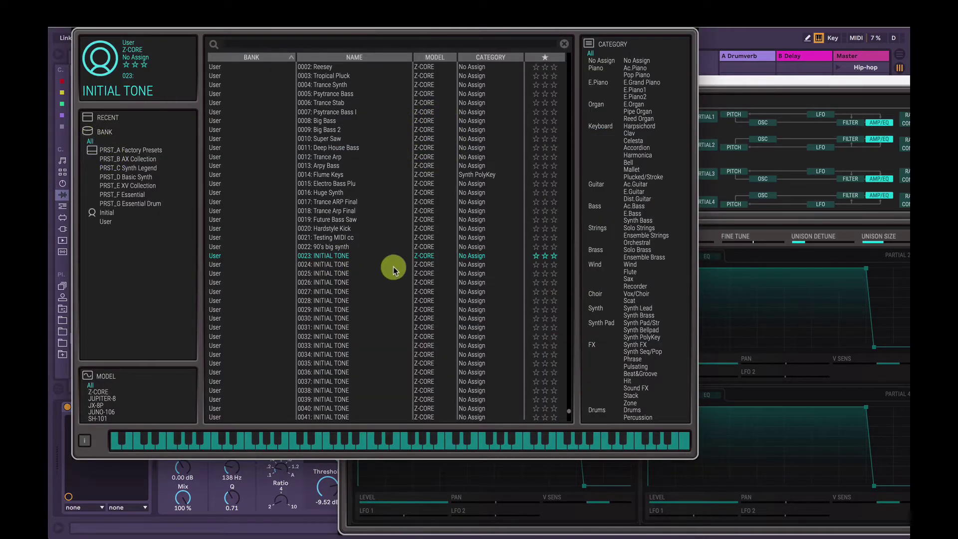
left_click(338, 256)
left_click(338, 256)
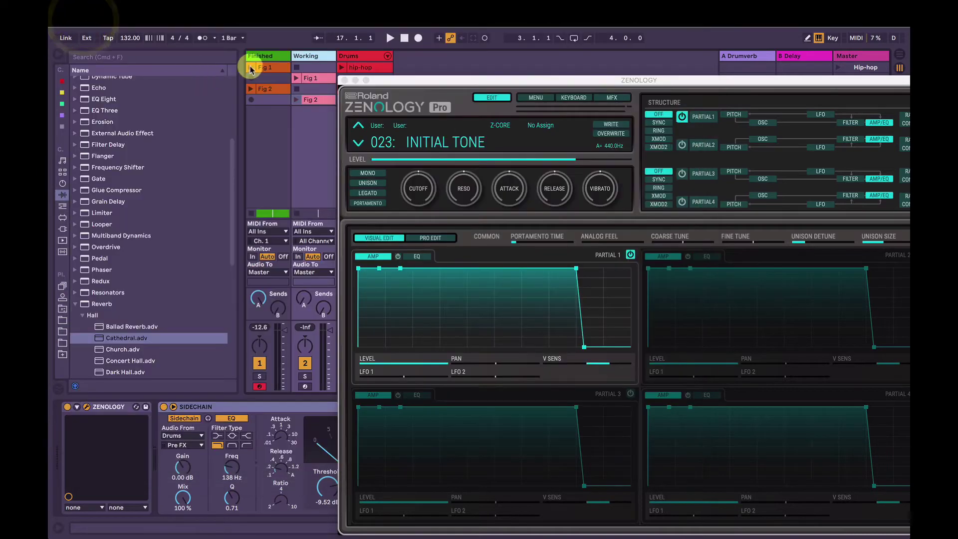
Solo the Working track, launch Fig 1 then Fig 2, and move the synth window top-left.
left_click(297, 78)
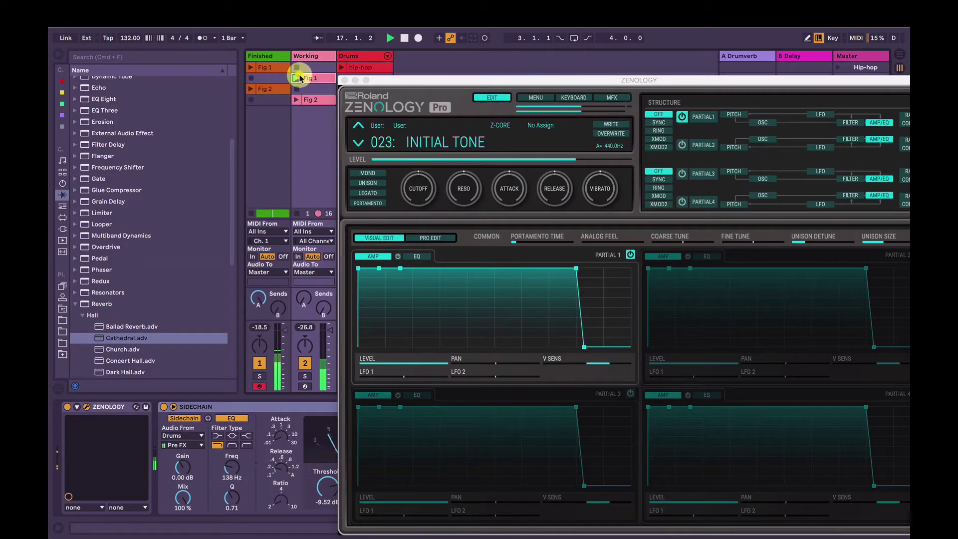
left_click(305, 375)
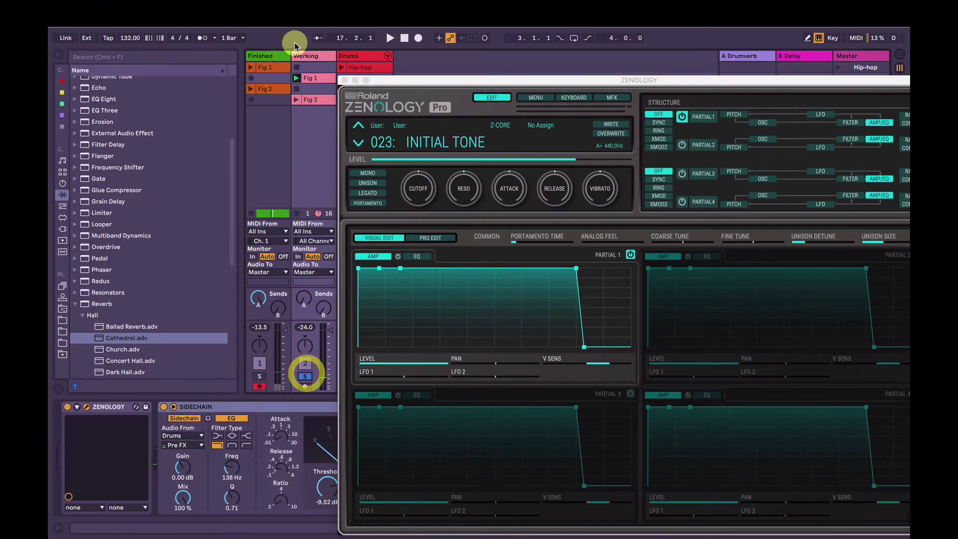
left_click(297, 78)
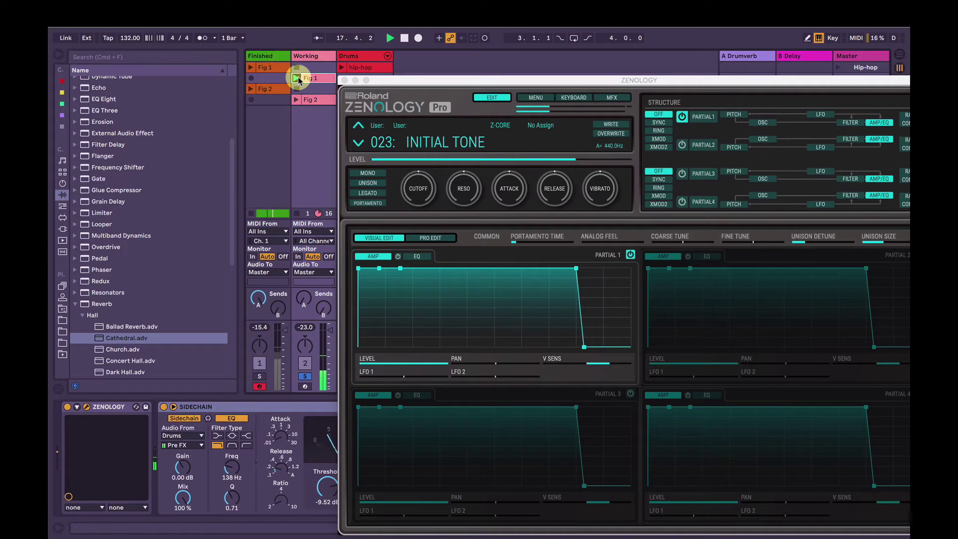
left_click(297, 99)
left_click(297, 99)
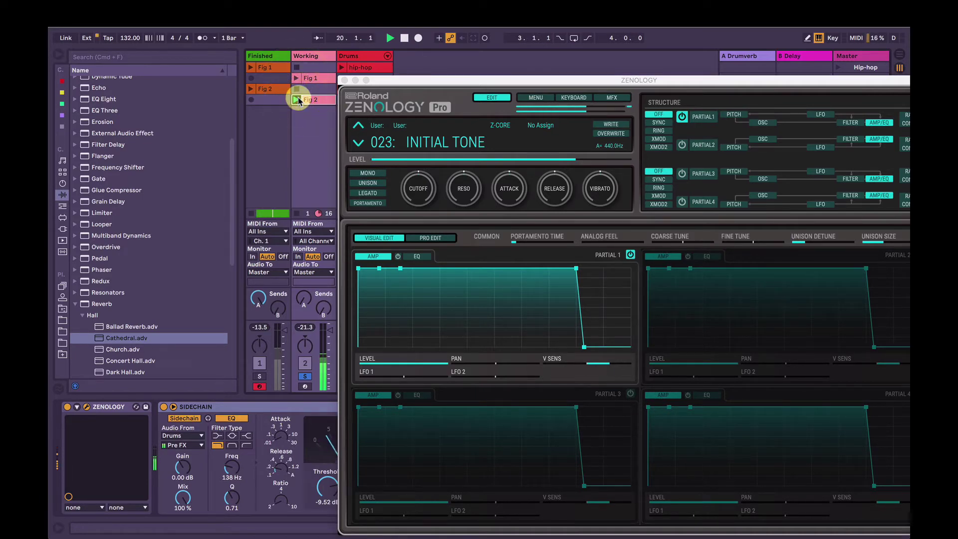
left_click_drag(450, 83, 329, 47)
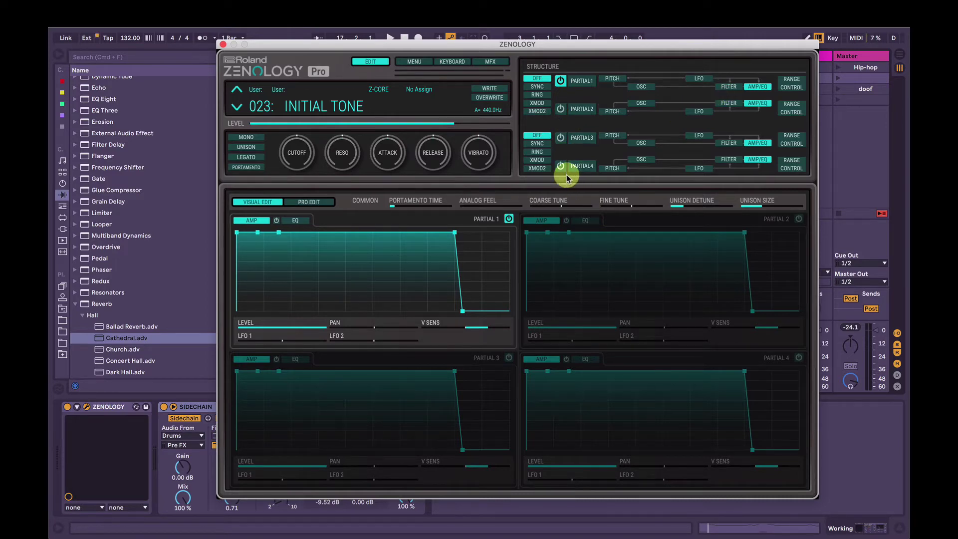
Set Partial 1's oscillator to VA with the ramp waveform, after trying triangle and saw.
left_click(641, 86)
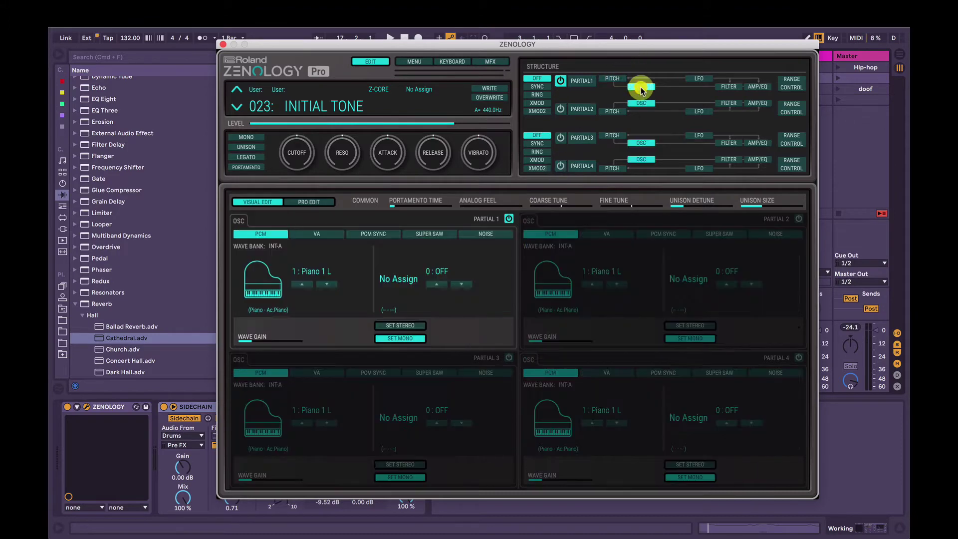
left_click(325, 234)
left_click(373, 245)
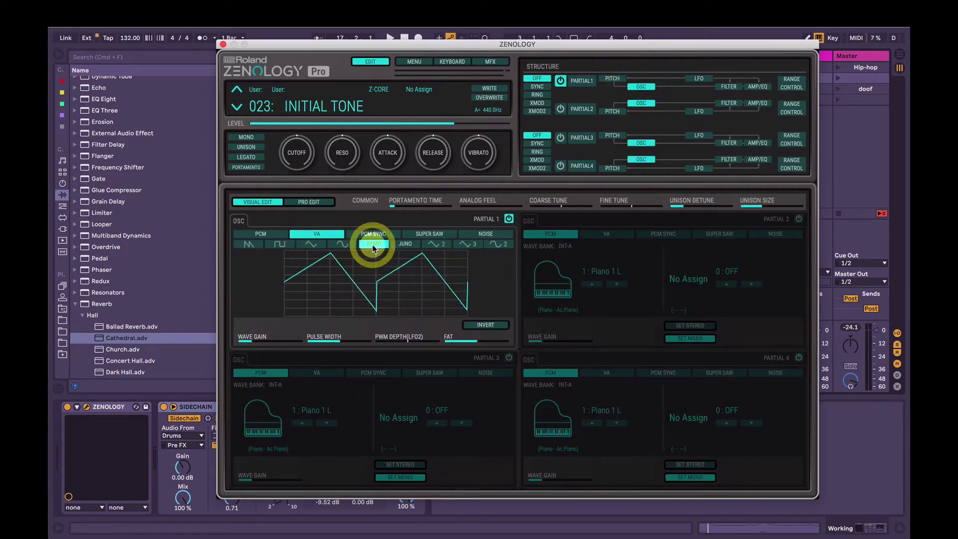
left_click(311, 244)
left_click(371, 244)
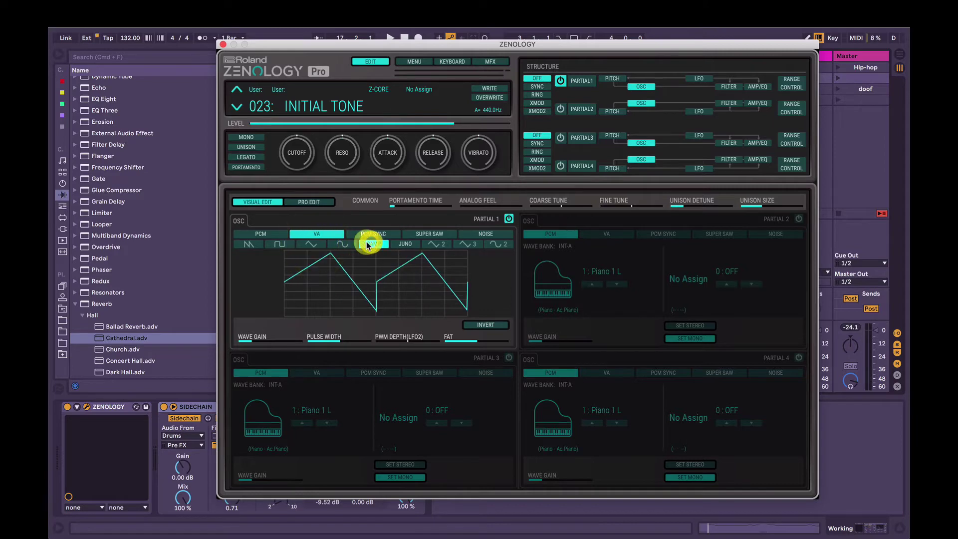
left_click(249, 244)
left_click(367, 245)
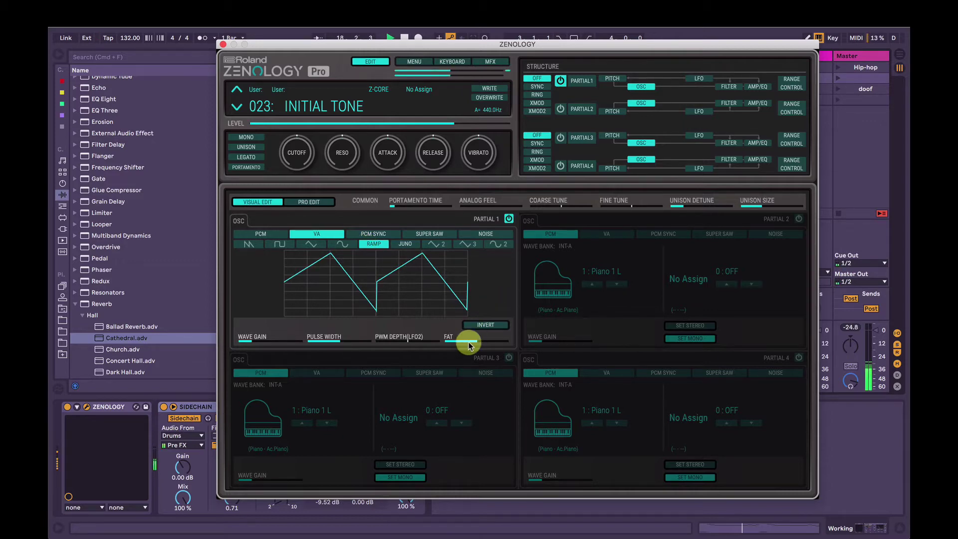
Set fat to 9, narrow pulse width to 16, and raise LFO2 PWM depth to 48.
key("space")
mouse_move(468, 343)
left_mouse_down()
mouse_move(449, 344)
mouse_move(498, 344)
mouse_move(451, 343)
left_mouse_up()
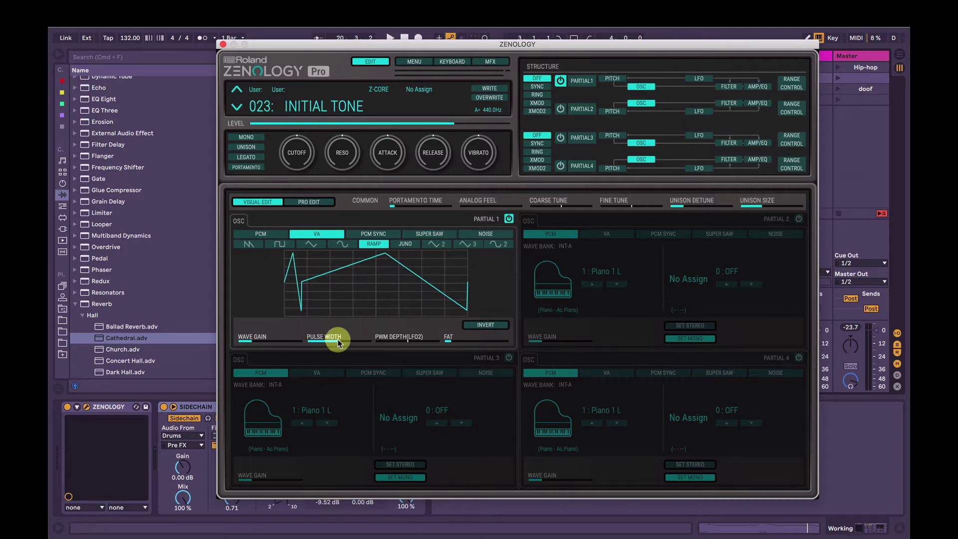
mouse_move(338, 343)
left_mouse_down()
mouse_move(307, 342)
mouse_move(363, 343)
mouse_move(324, 344)
left_mouse_up()
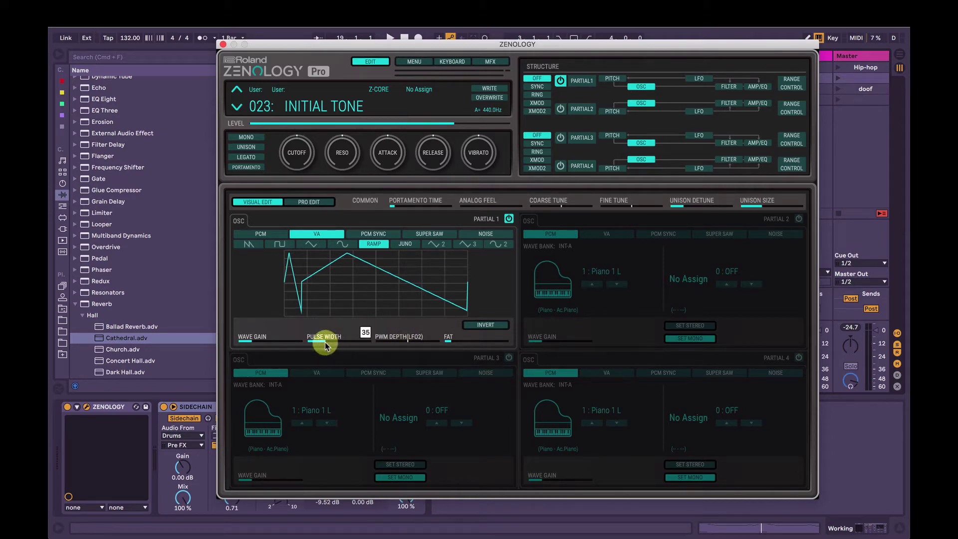
key("space")
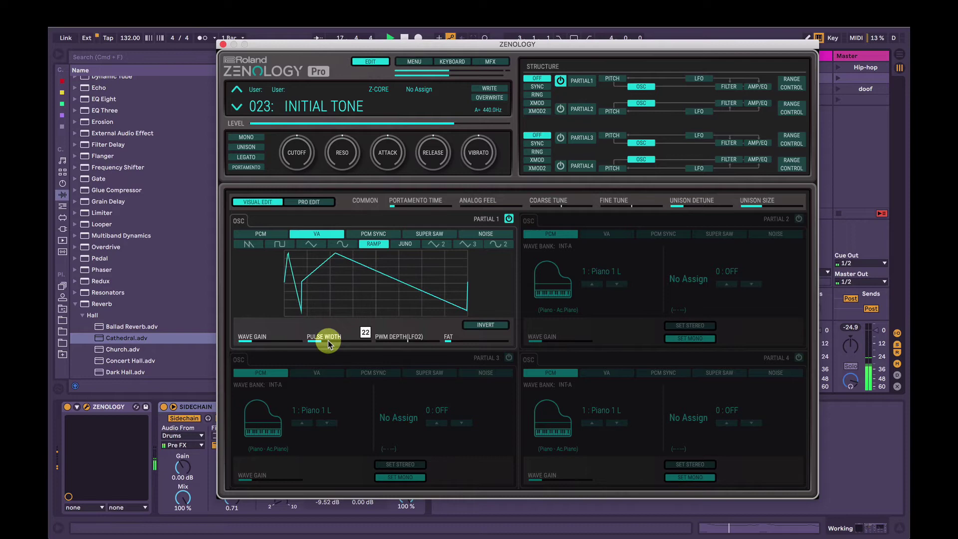
mouse_move(329, 342)
left_mouse_down()
mouse_move(311, 336)
mouse_move(350, 335)
mouse_move(314, 336)
left_mouse_up()
left_click_drag(406, 341, 412, 344)
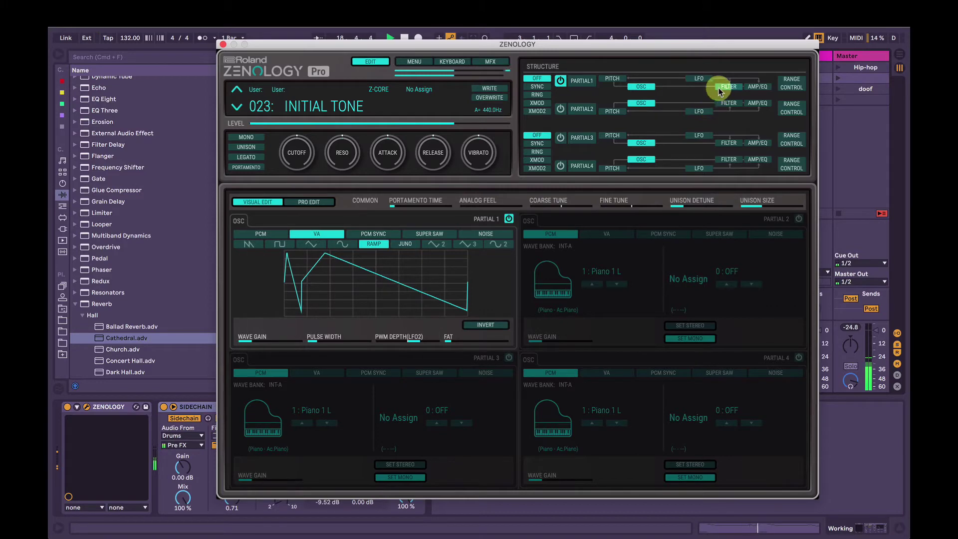
mouse_move(424, 342)
left_mouse_down()
mouse_move(443, 336)
mouse_move(424, 344)
left_mouse_up()
Tempo-sync Partial 1's LFO1 at a 1/4 rate and turn on the metronome.
left_click(699, 78)
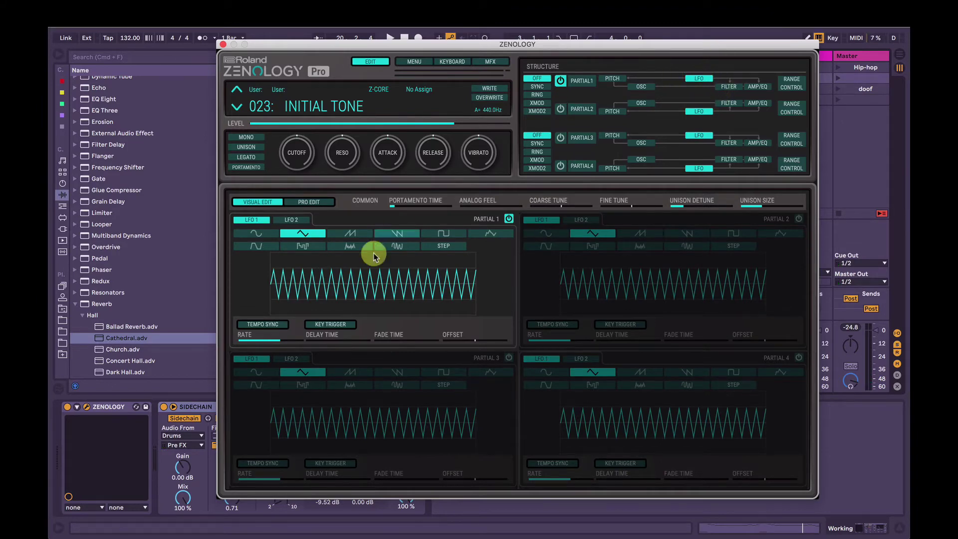
left_click(263, 324)
left_click(285, 334)
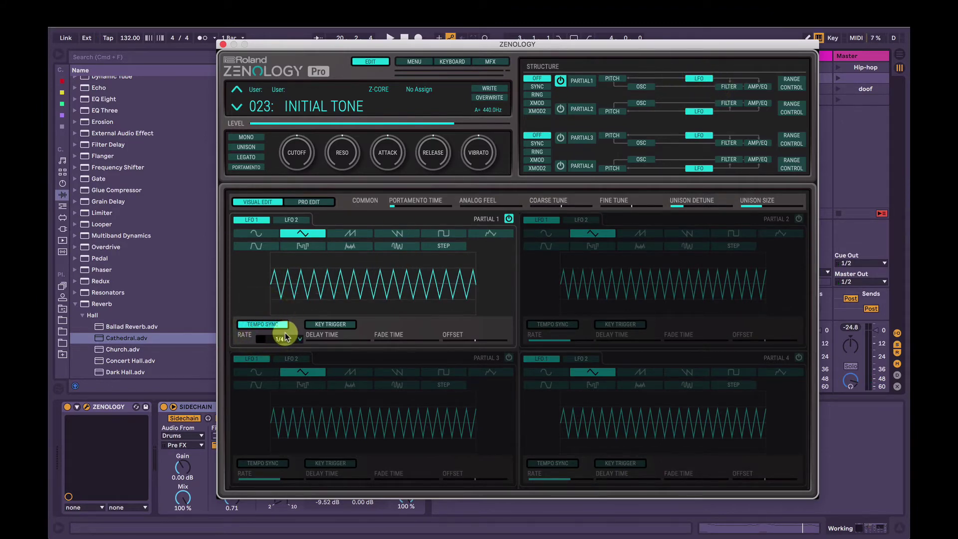
left_click(641, 86)
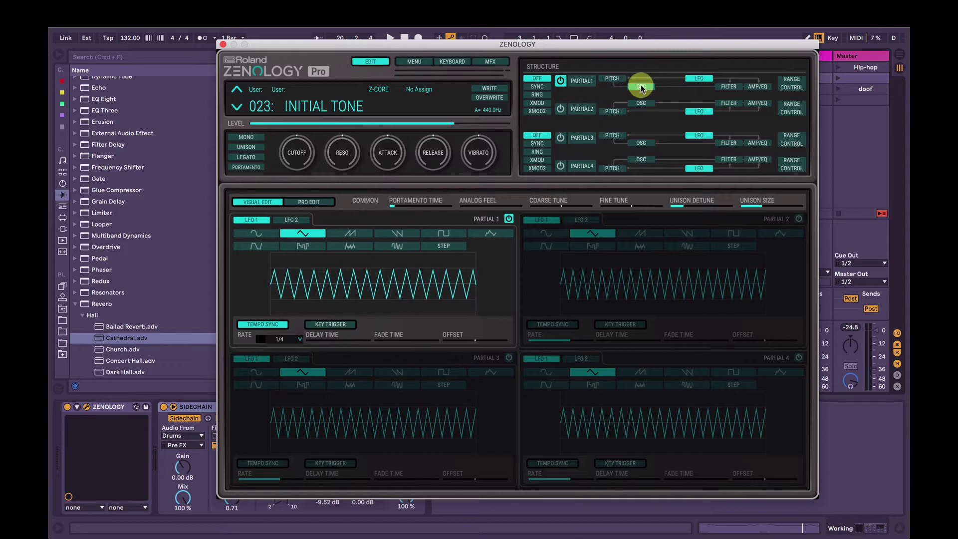
key("space")
left_click(442, 343)
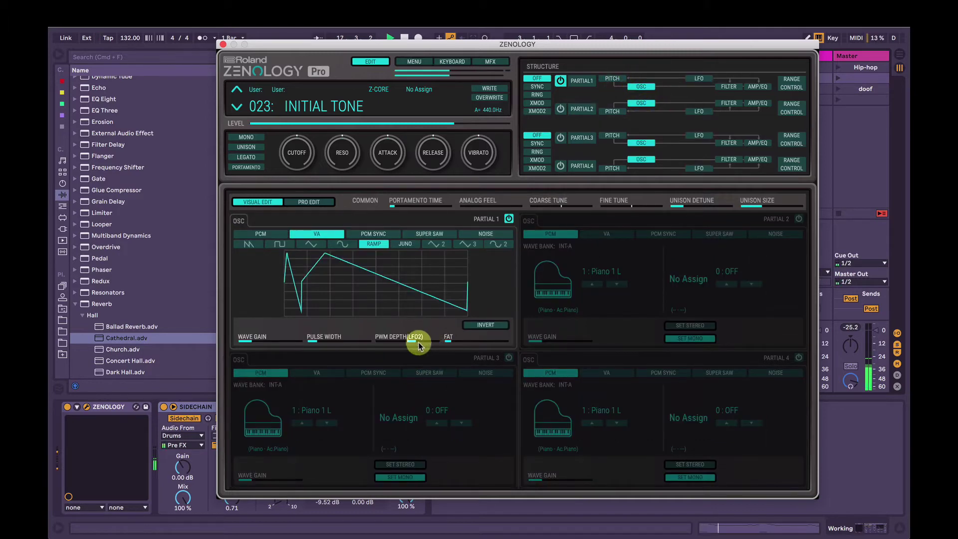
left_click(207, 40)
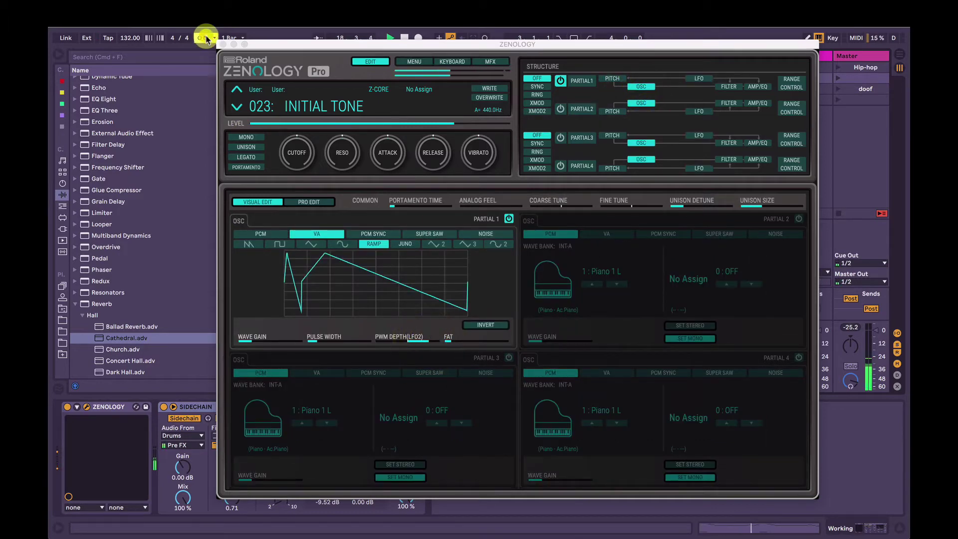
left_click(208, 40)
Switch LFO 1 to a sine wave and raise its offset to 8.
left_click(699, 78)
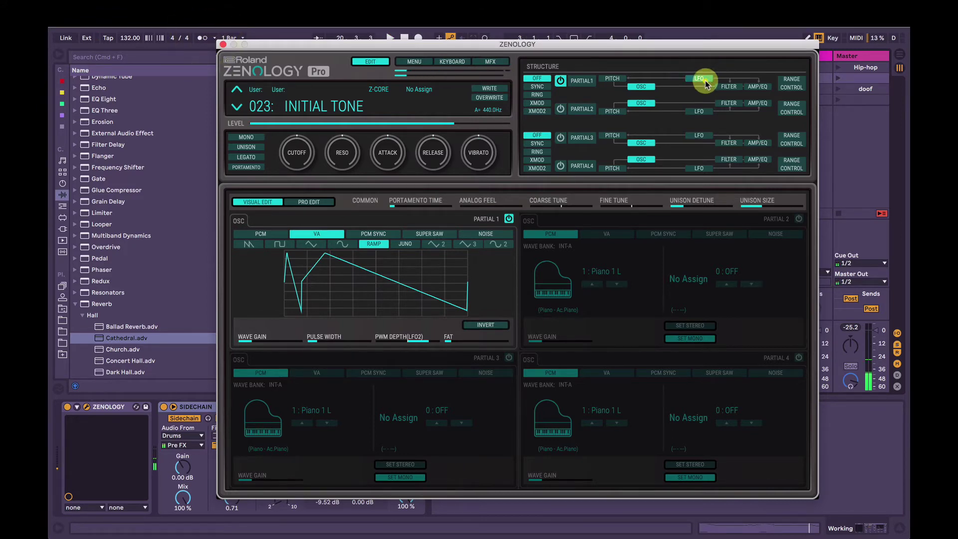
left_click(256, 233)
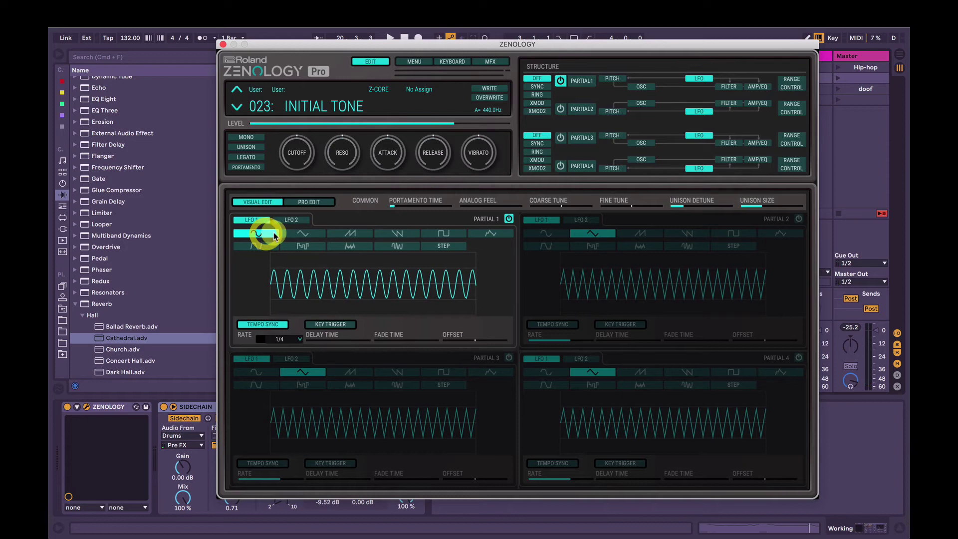
left_click_drag(468, 340, 480, 342)
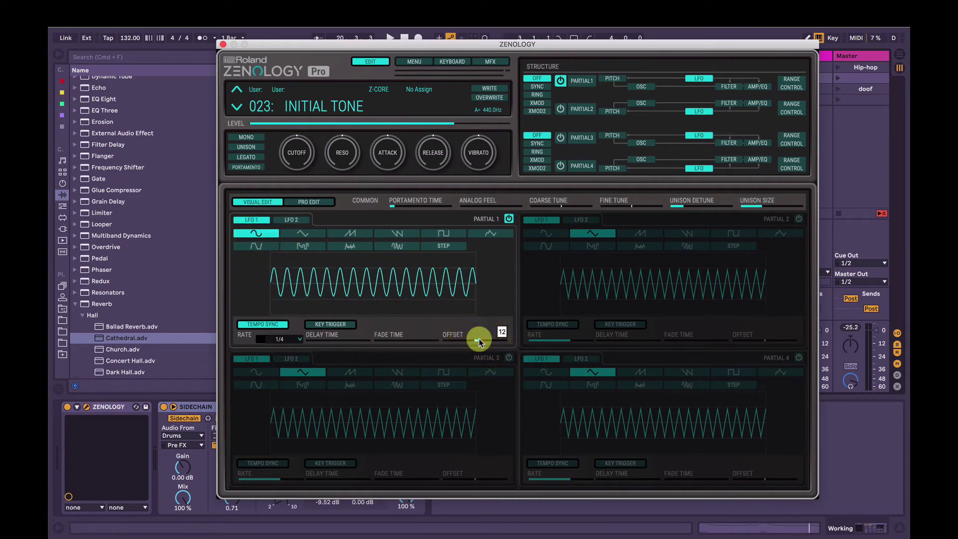
key("space")
mouse_move(478, 341)
left_mouse_down()
mouse_move(510, 343)
mouse_move(437, 345)
mouse_move(477, 343)
left_mouse_up()
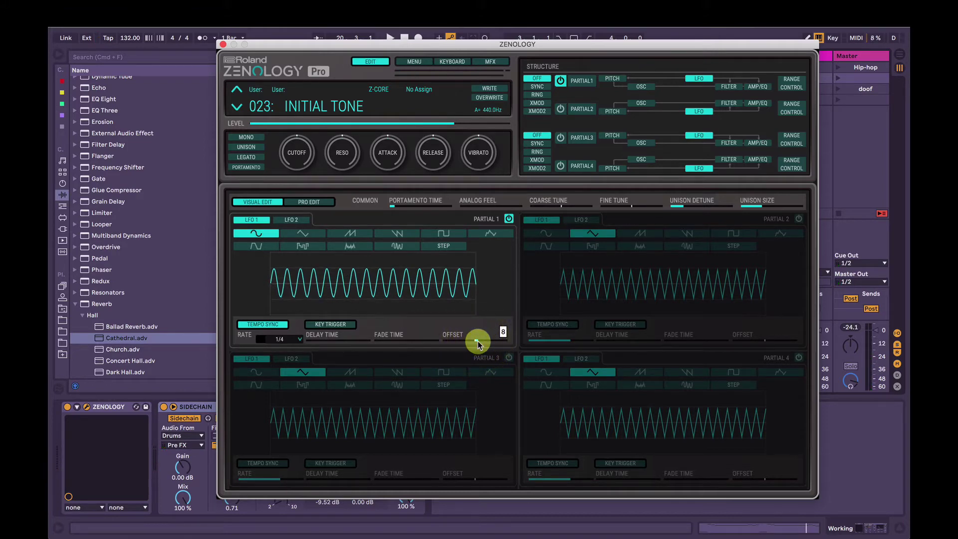
Switch Partial 1's filter to the MG type and lower its cutoff.
left_click(729, 87)
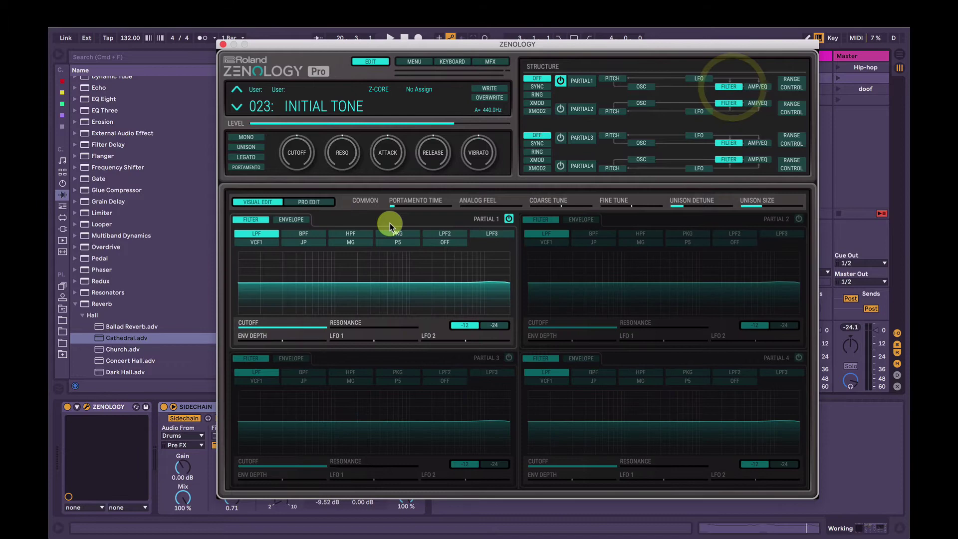
left_click(731, 88)
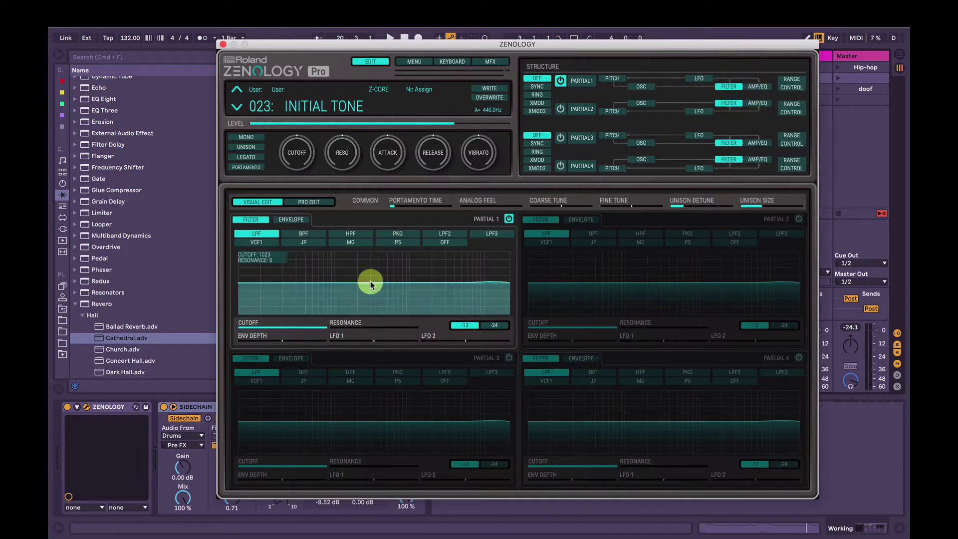
left_click(362, 242)
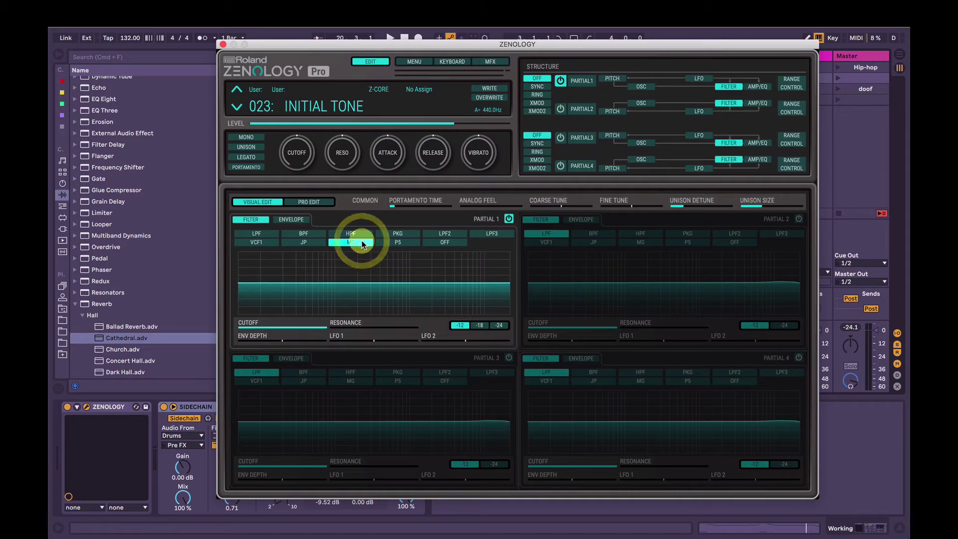
left_click_drag(316, 327, 291, 330)
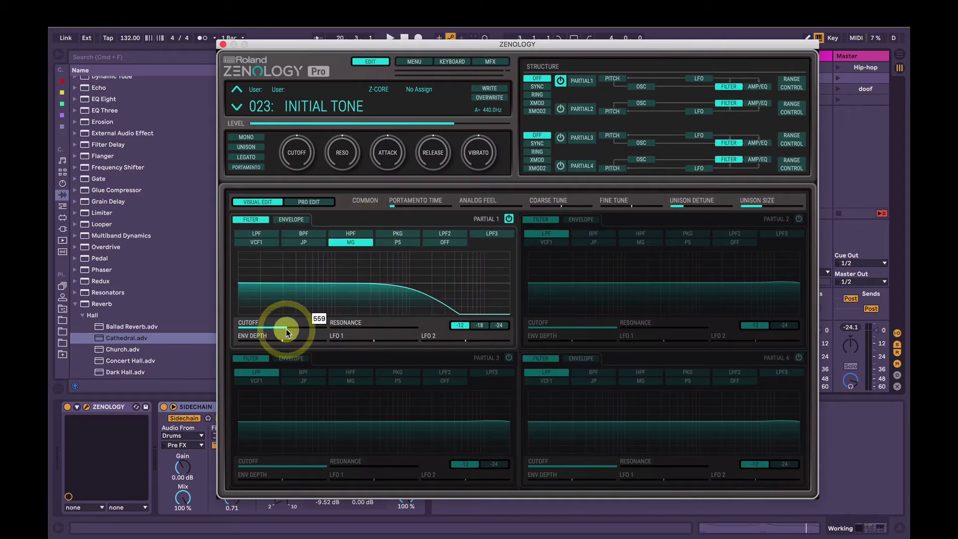
Pull the overall cutoff down to 559 while auditioning, then raise the filter envelope depth.
key("space")
left_click(297, 154)
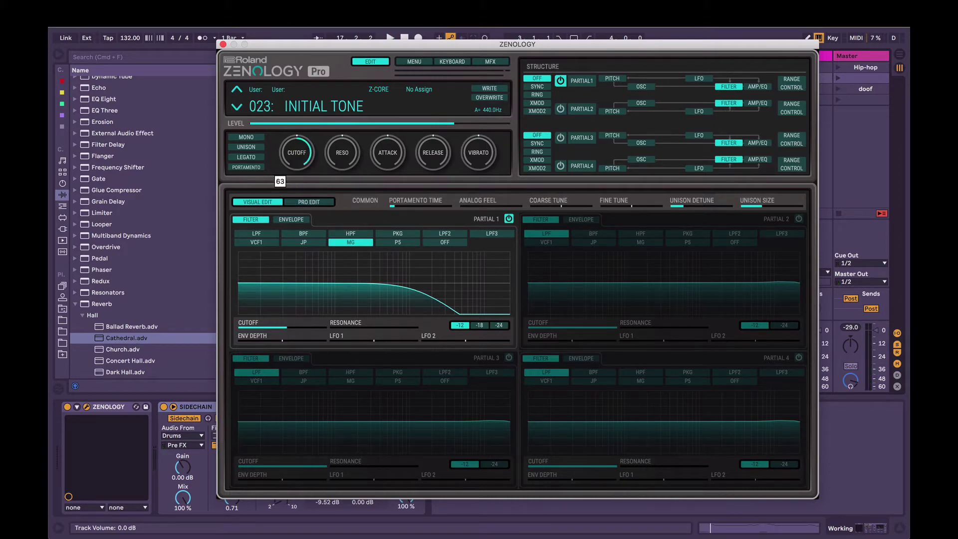
left_click_drag(460, 293, 465, 294)
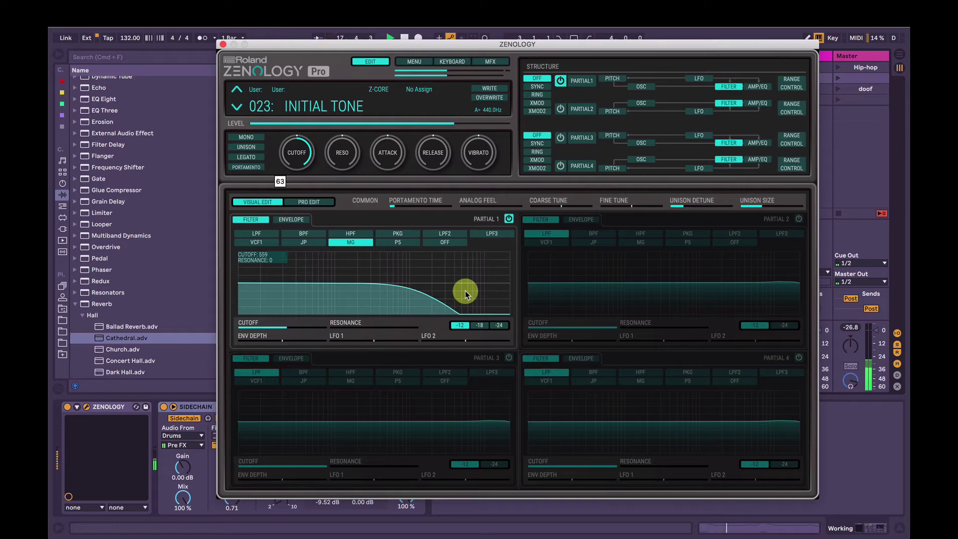
left_click_drag(296, 151, 339, 61)
key("space")
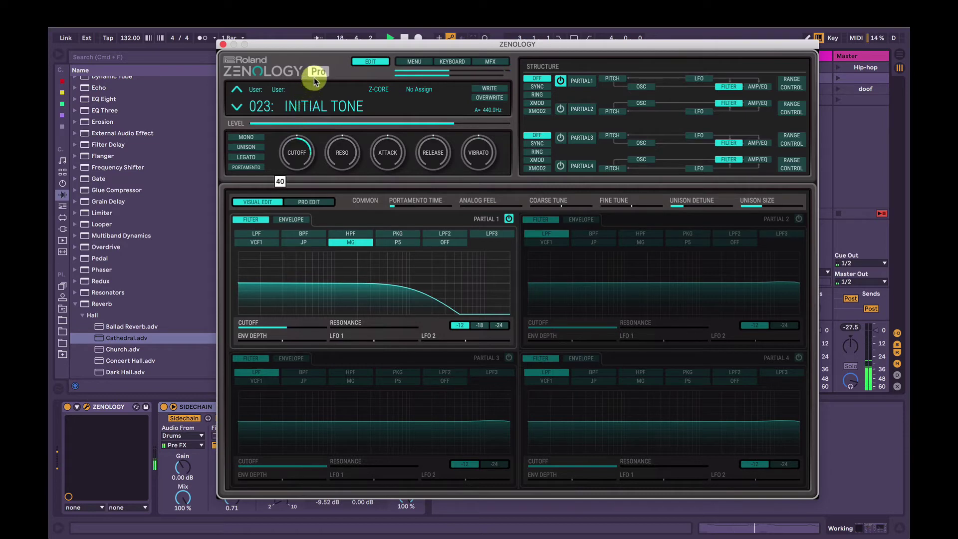
key("space")
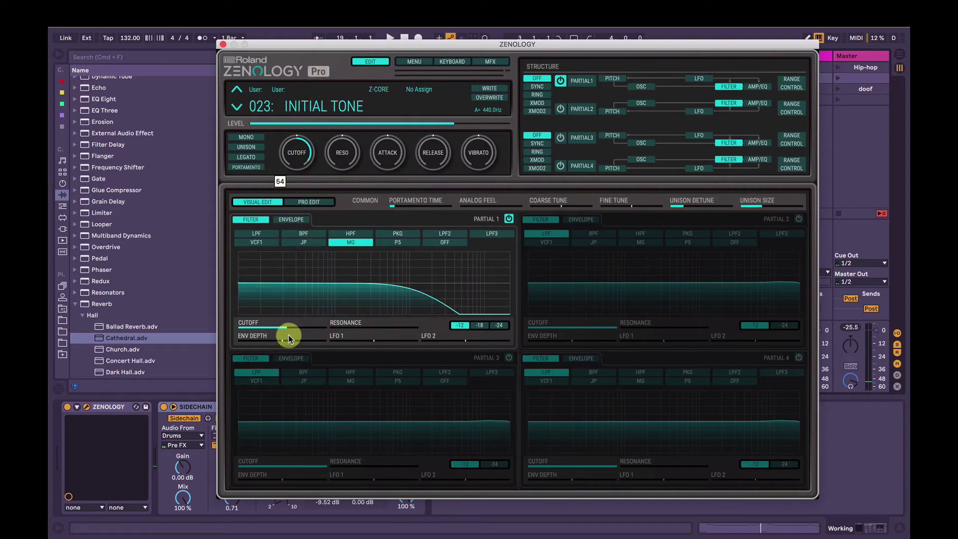
left_click_drag(284, 335, 338, 335)
Shape the filter envelope into a spike: L2 at 1023, T3 93, L3 0.
left_click(292, 220)
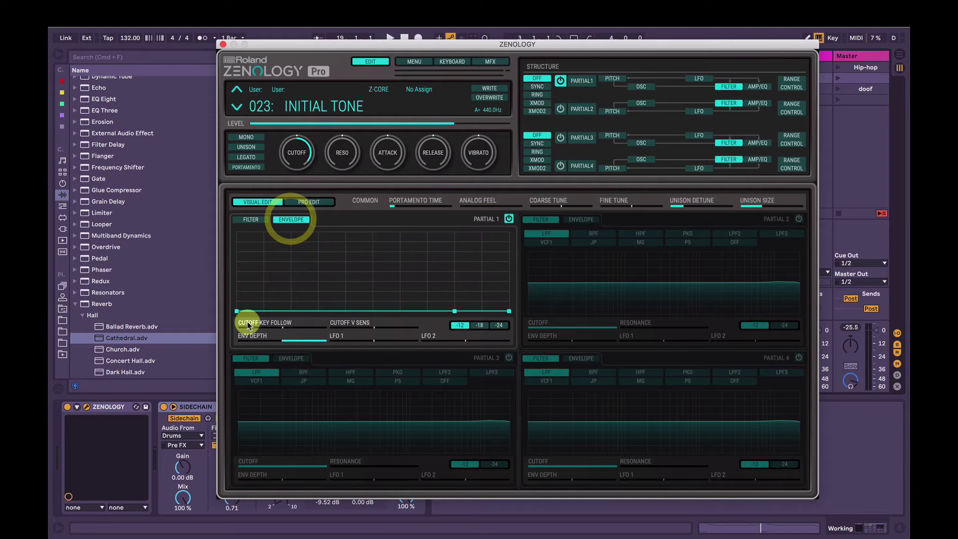
left_click(237, 311)
left_click_drag(237, 311, 238, 232)
left_click(240, 311)
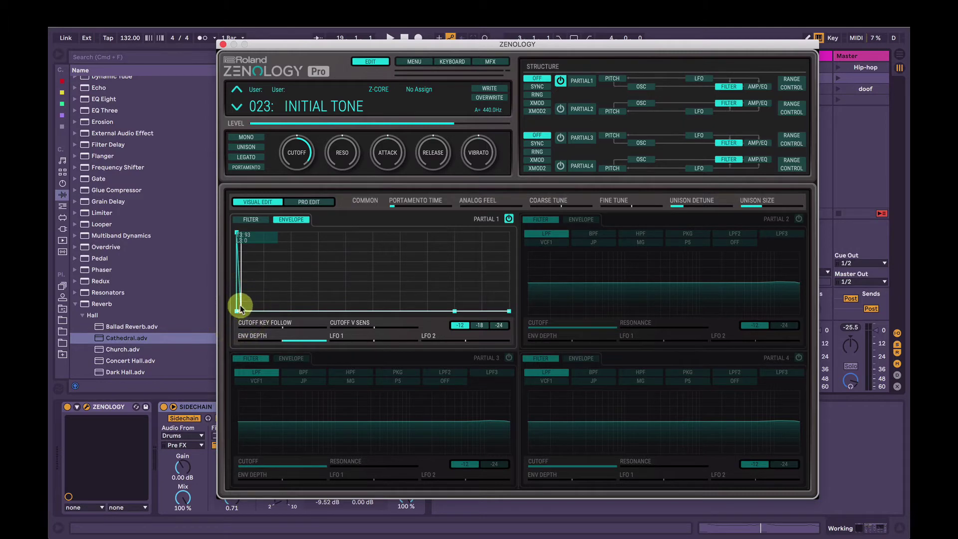
mouse_move(240, 309)
left_mouse_down()
mouse_move(241, 268)
mouse_move(243, 305)
left_mouse_up()
Play the sound while sweeping the overall cutoff down and back up.
key("space")
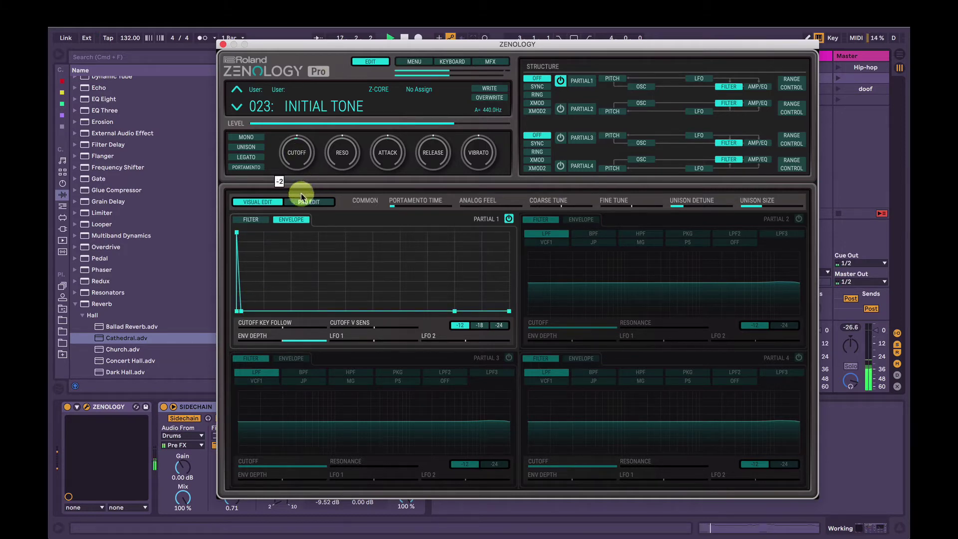
left_click_drag(306, 192, 302, 222)
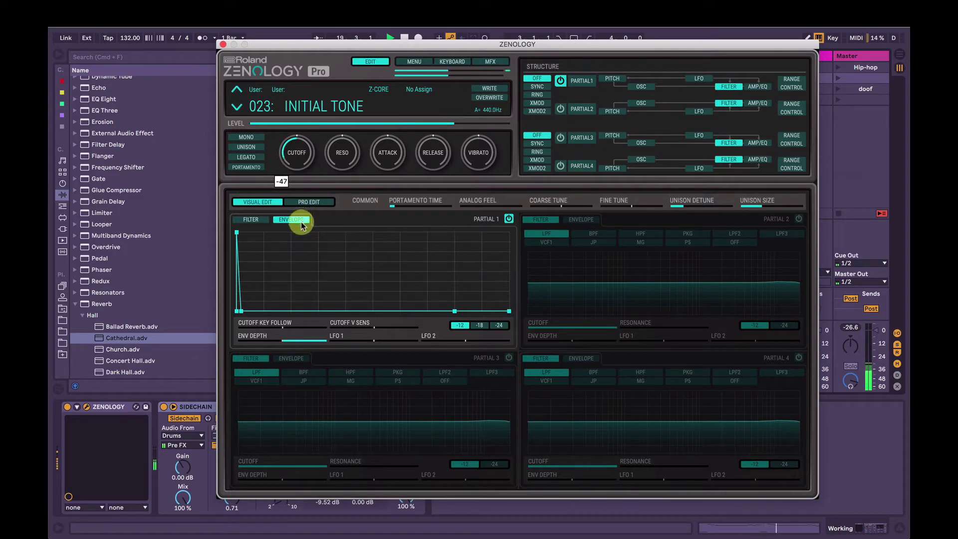
left_click_drag(302, 223, 303, 185)
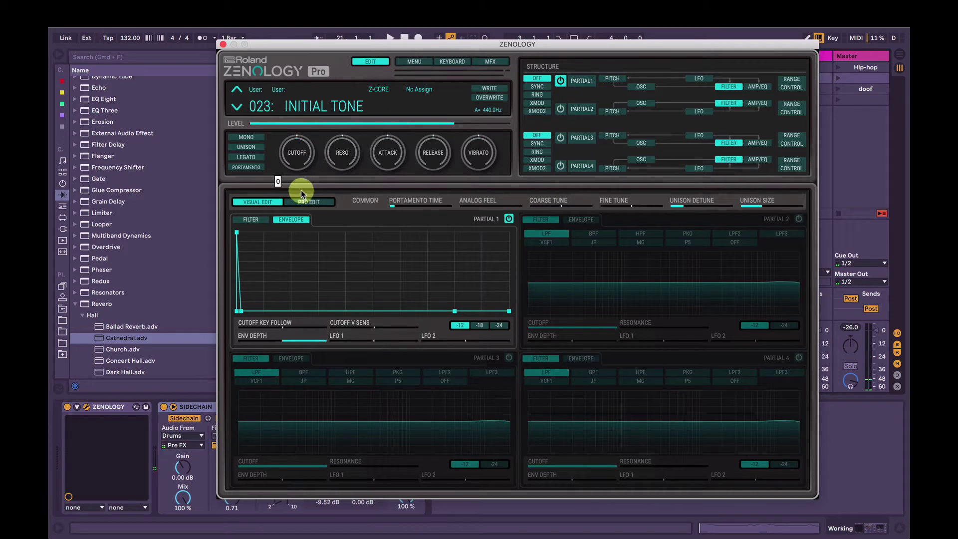
Lengthen Partial 1's amp envelope release, audition it, then move the synth aside for Fig 1's notes.
left_click(757, 88)
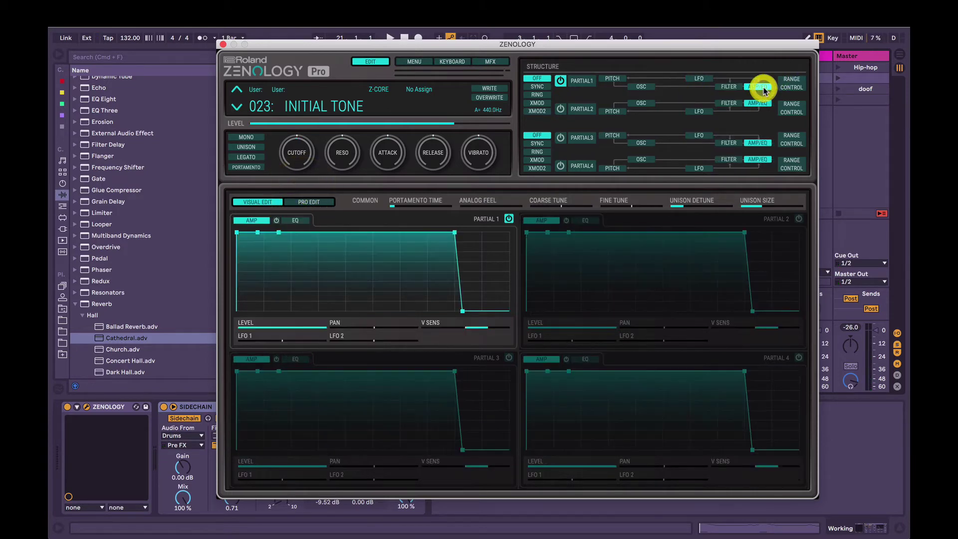
left_click_drag(463, 313, 477, 316)
key("space")
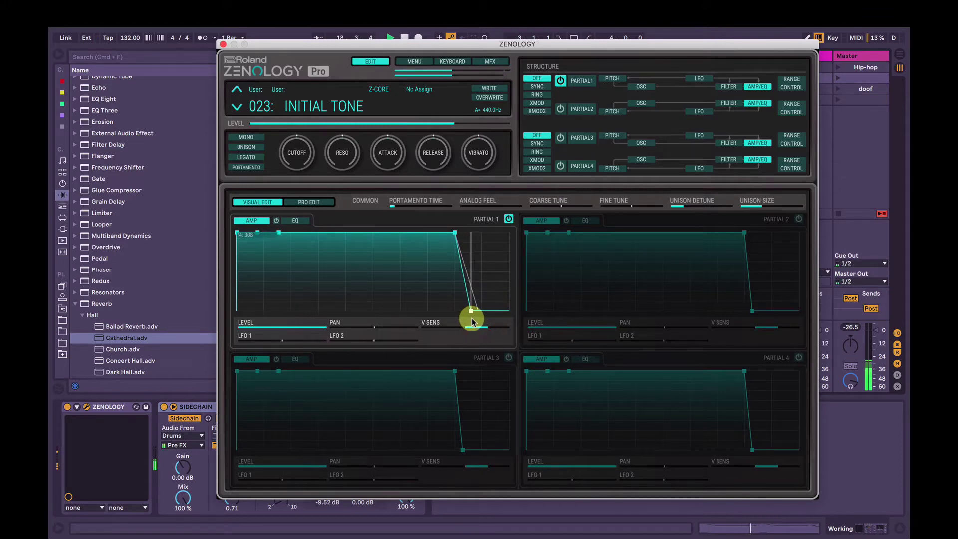
key("space")
left_click_drag(272, 41, 483, 145)
left_click(315, 78)
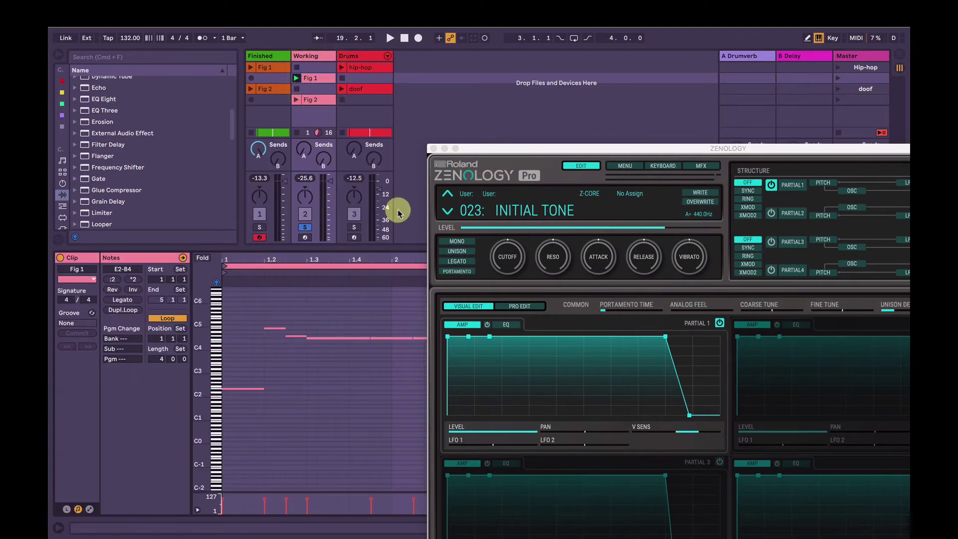
Close the Zenology window and shorten all of the Fig 1 clip's notes together.
left_click(433, 148)
left_click(385, 315)
key("super+a")
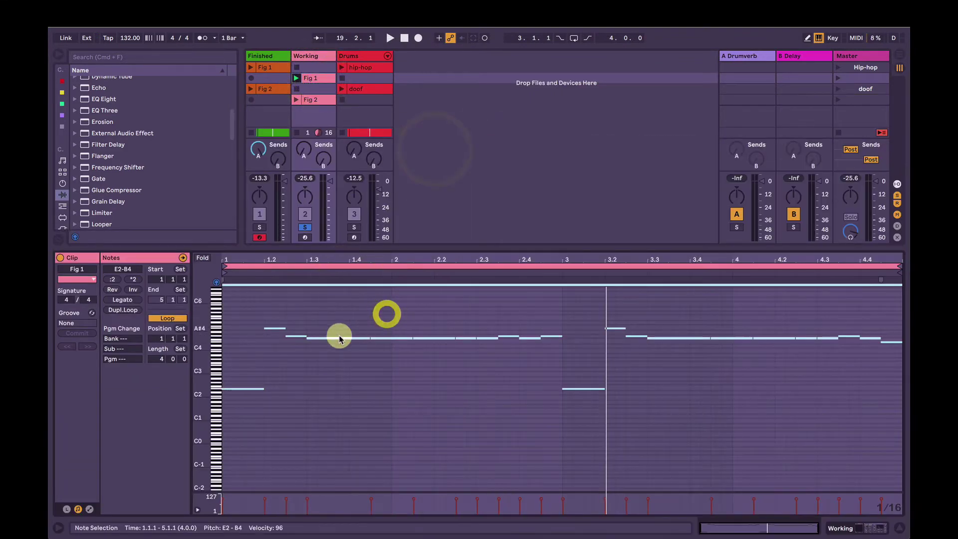
mouse_move(365, 338)
left_mouse_down()
mouse_move(300, 343)
mouse_move(318, 338)
left_mouse_up()
left_click(303, 338)
Audition the clip, make its notes legato, and return to the Working track's device chain.
key("space")
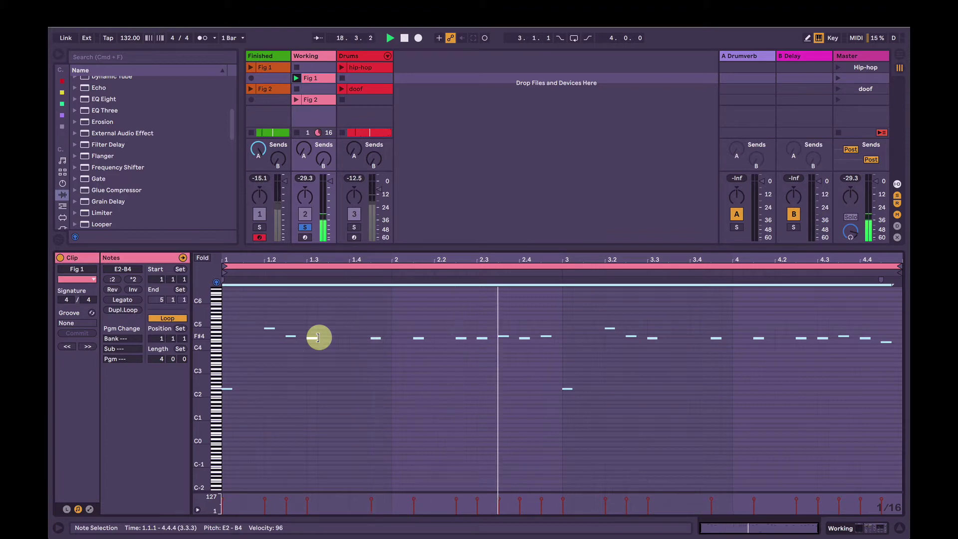
key("space")
left_click(122, 299)
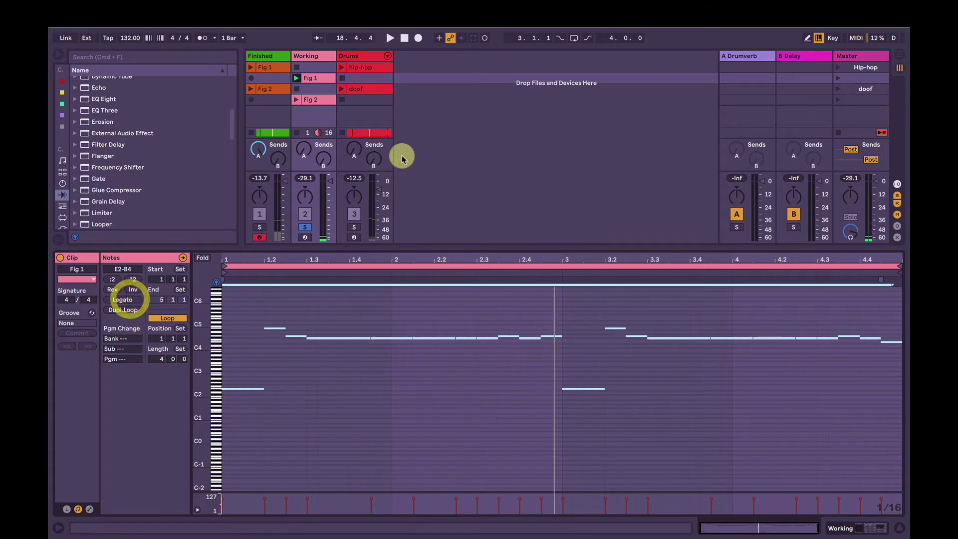
left_click(316, 58)
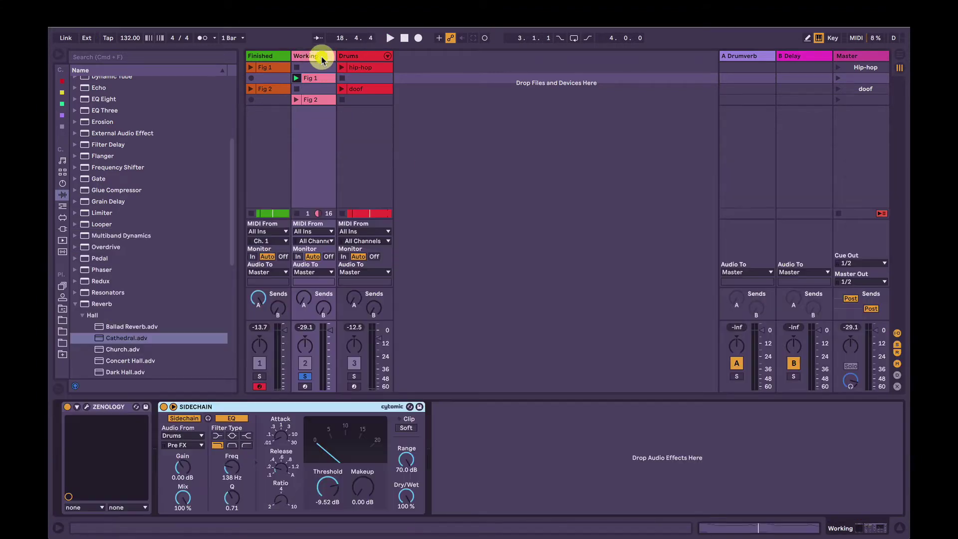
Reopen Zenology, turn the overall cutoff down from 63 to -53 while playing, and switch to mono.
left_click(99, 406)
key("space")
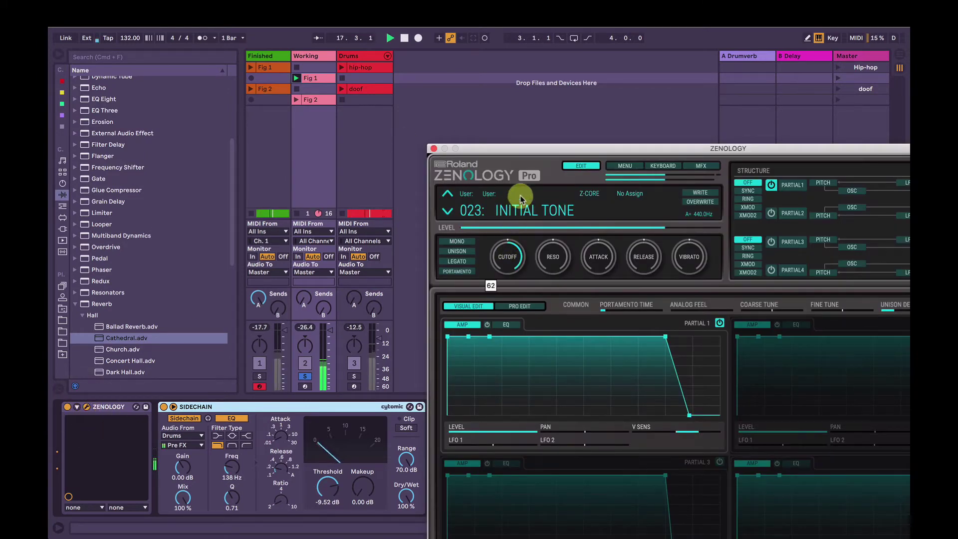
left_click_drag(509, 262, 510, 259)
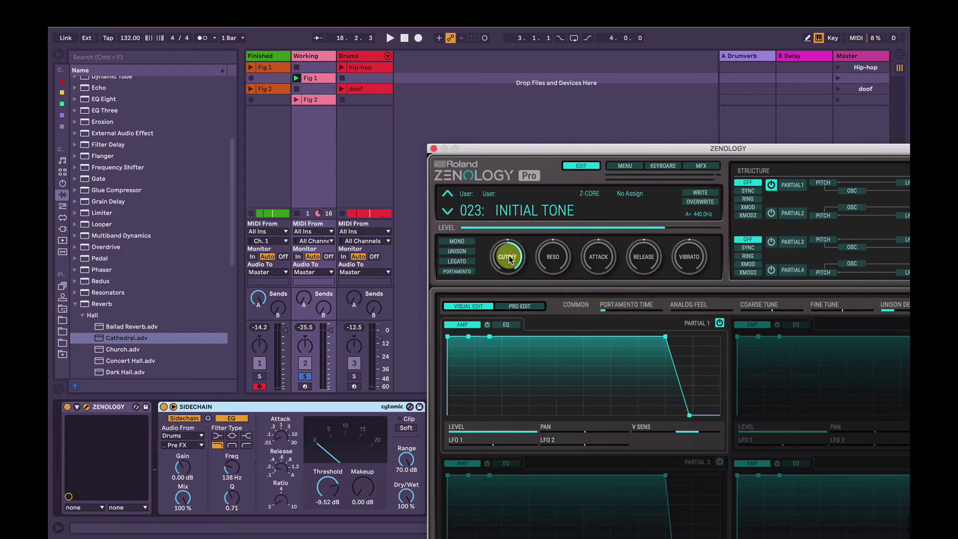
left_click_drag(510, 260, 507, 329)
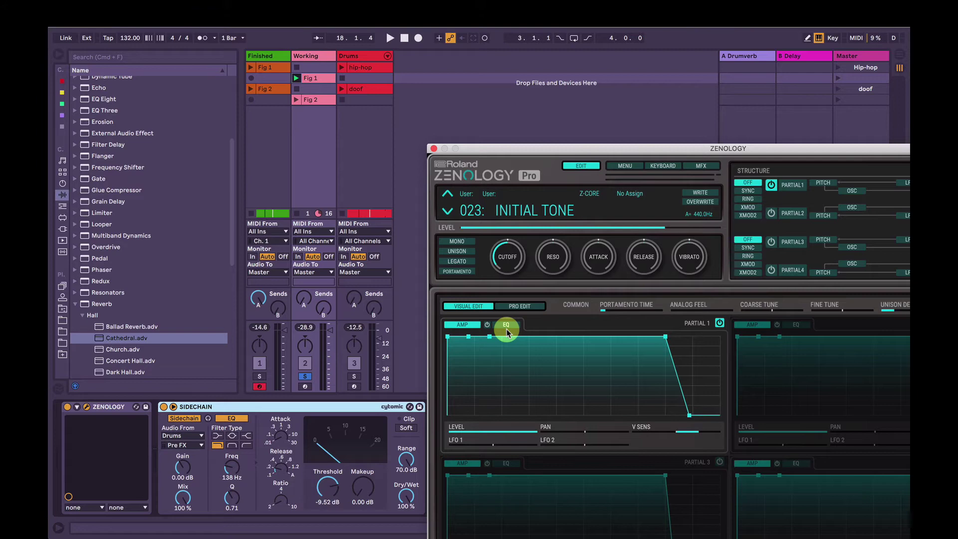
left_click(468, 242)
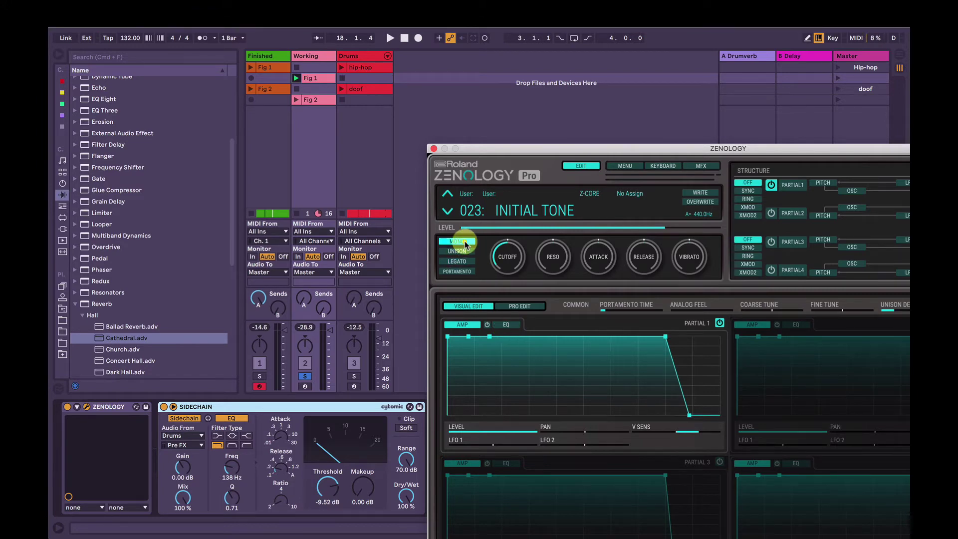
Turn on unison, legato and portamento beside MONO and play the clip to hear them.
left_click_drag(526, 148, 462, 109)
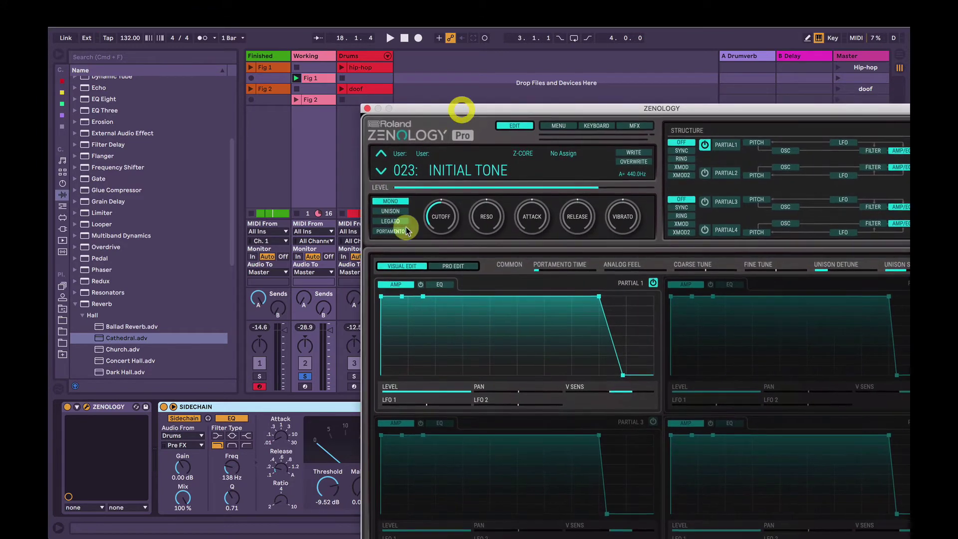
left_click(395, 231)
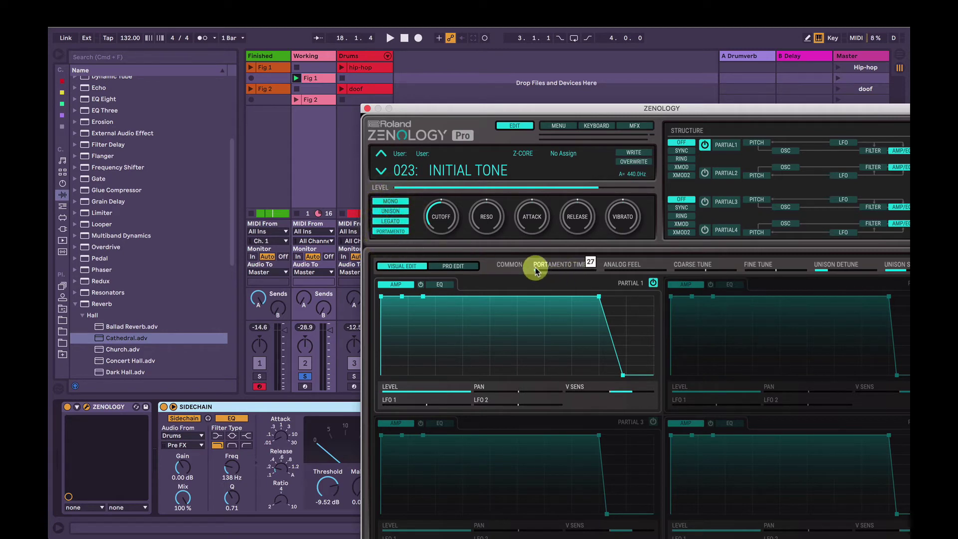
key("space")
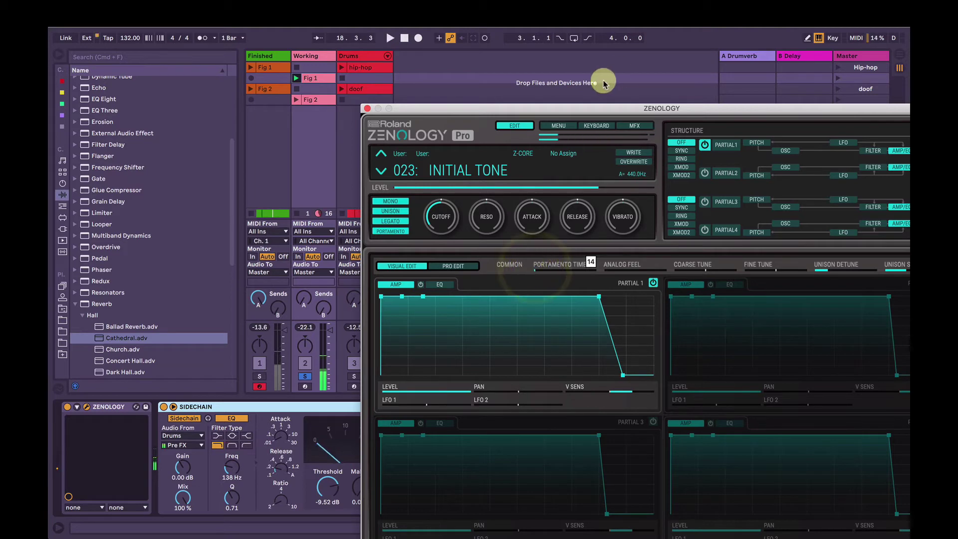
left_click_drag(586, 105, 517, 48)
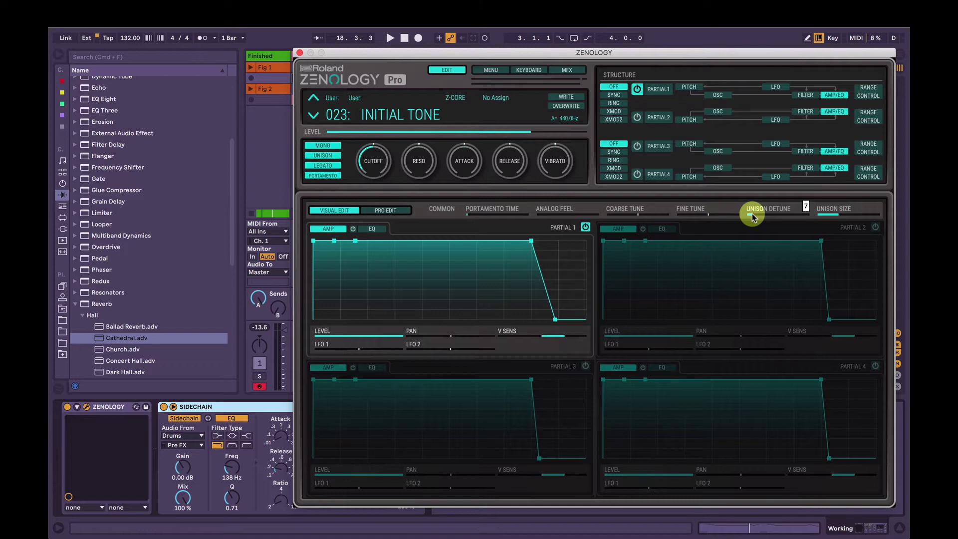
Set analog feel to 10 and portamento time to 27.
mouse_move(835, 215)
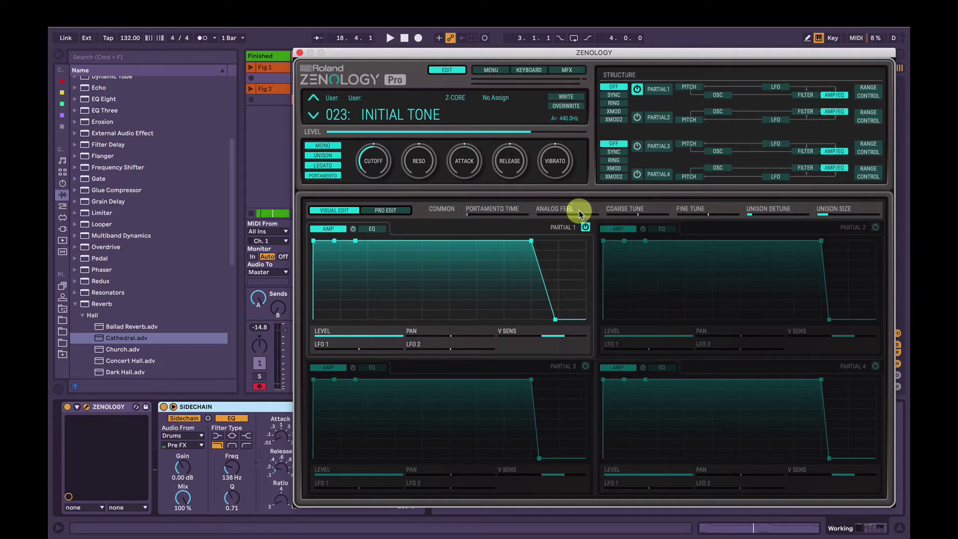
mouse_move(541, 218)
left_mouse_down()
mouse_move(600, 225)
mouse_move(542, 219)
left_mouse_up()
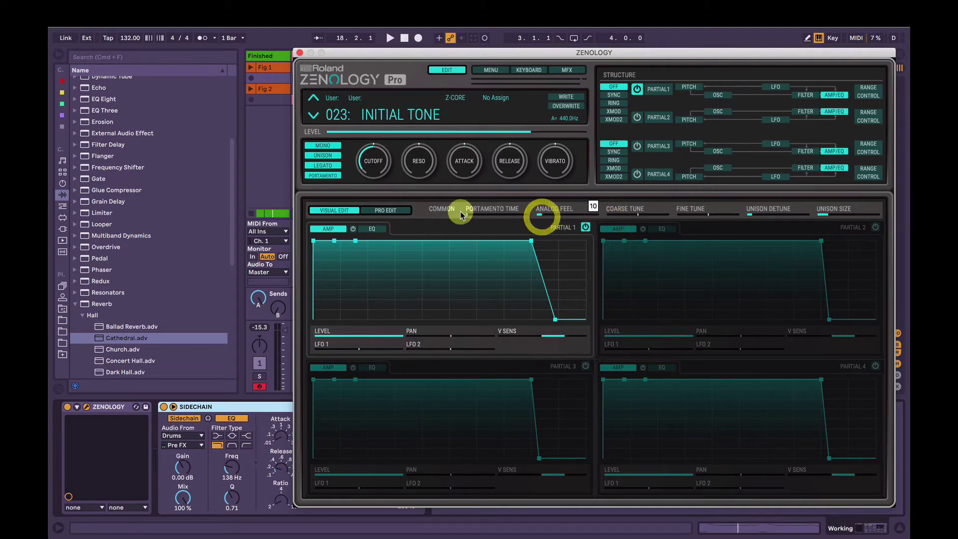
left_click(468, 217)
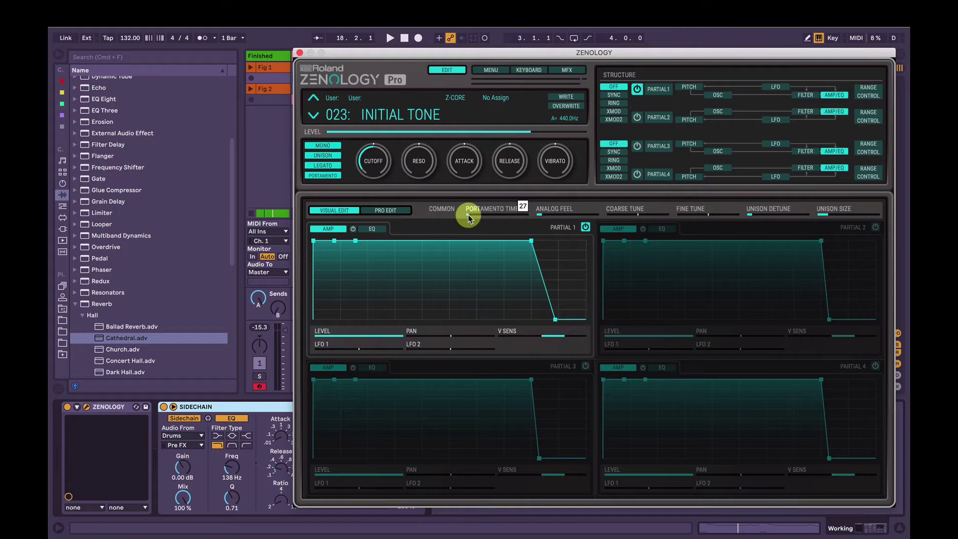
left_click_drag(468, 217, 423, 60)
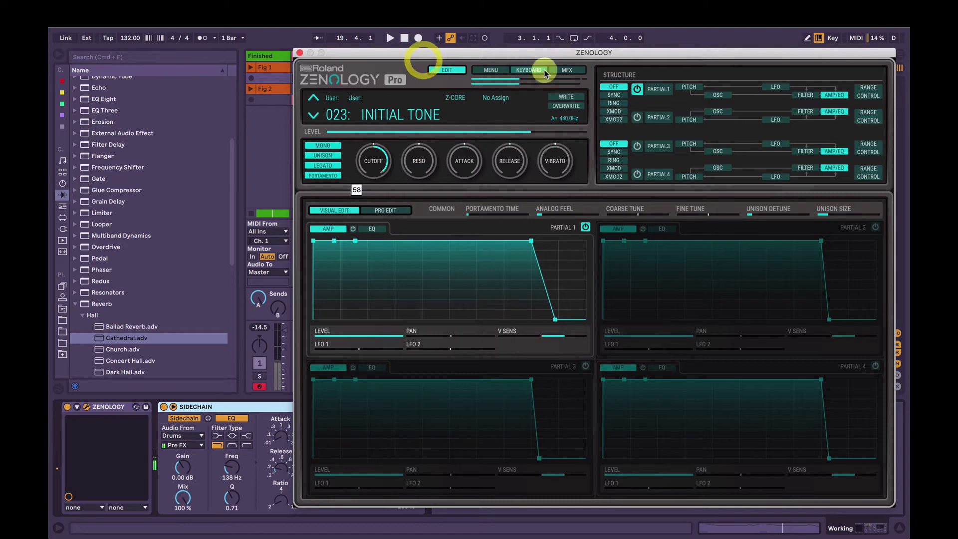
Change Zenology's voice limit from Middle to Light in the plugin's general options menu.
left_click(491, 71)
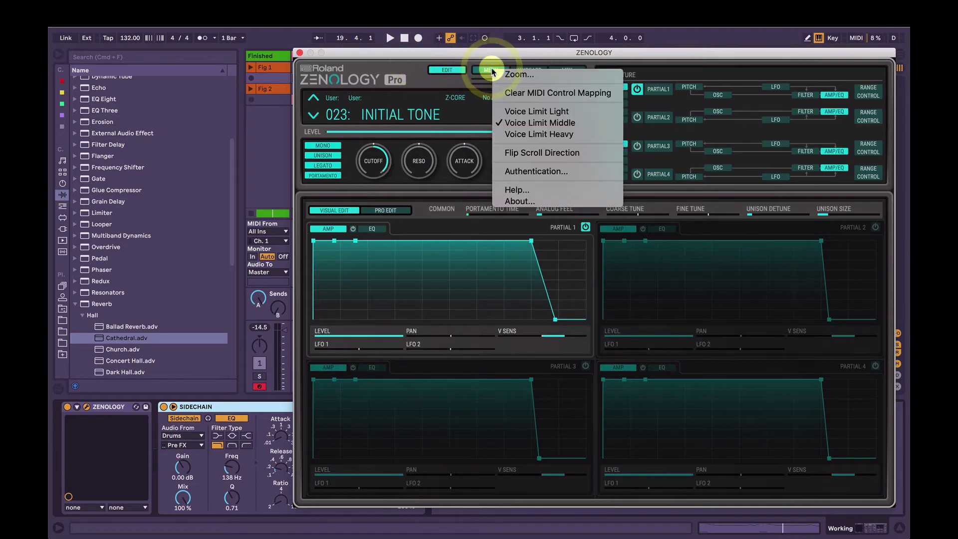
left_click(487, 69)
left_click(485, 66)
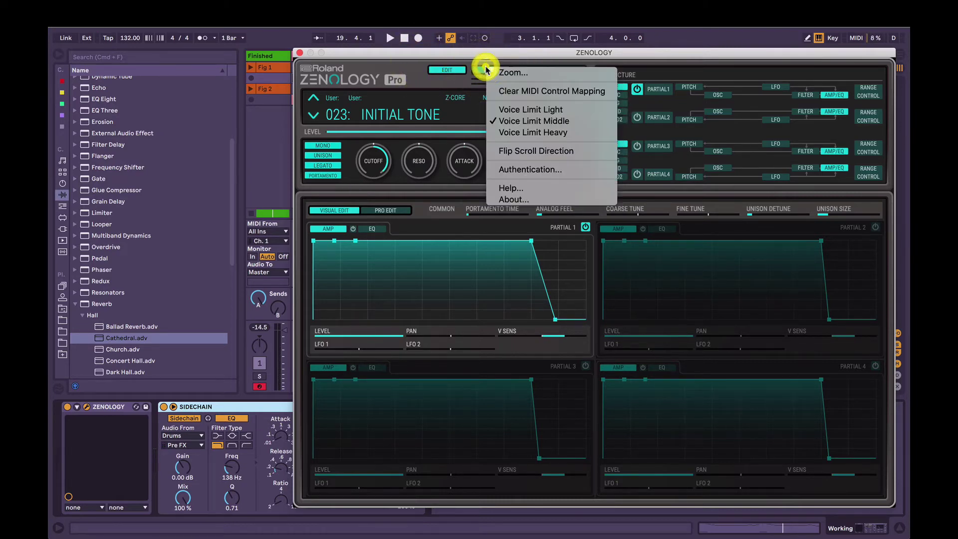
left_click(557, 113)
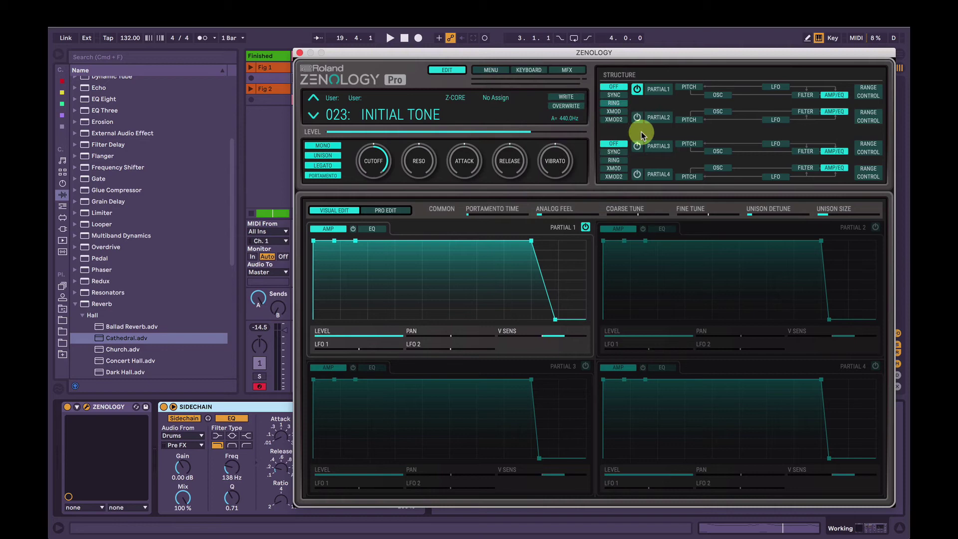
left_click(493, 71)
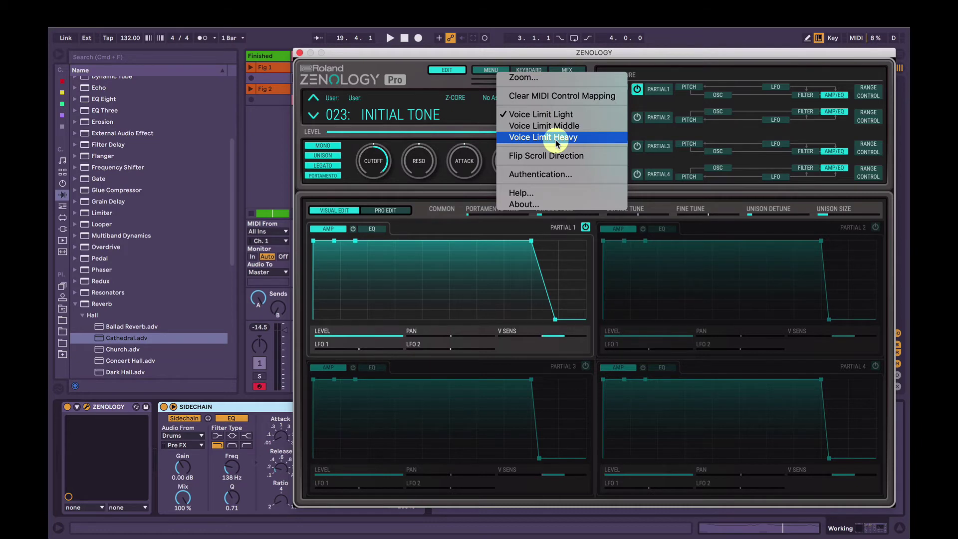
Keep the voice limit at Light and audition the tone with portamento and legato switched off.
left_click(557, 114)
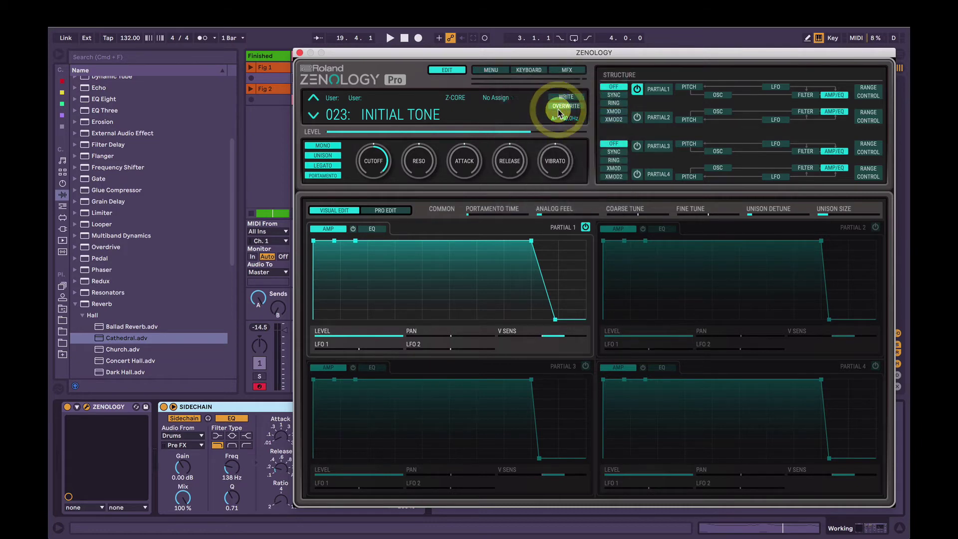
key("space")
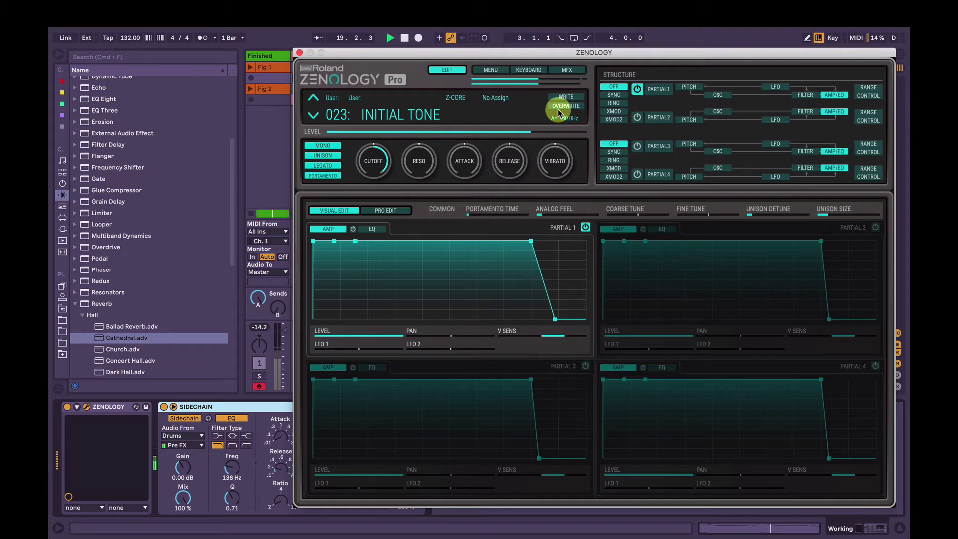
left_click(335, 176)
key("space")
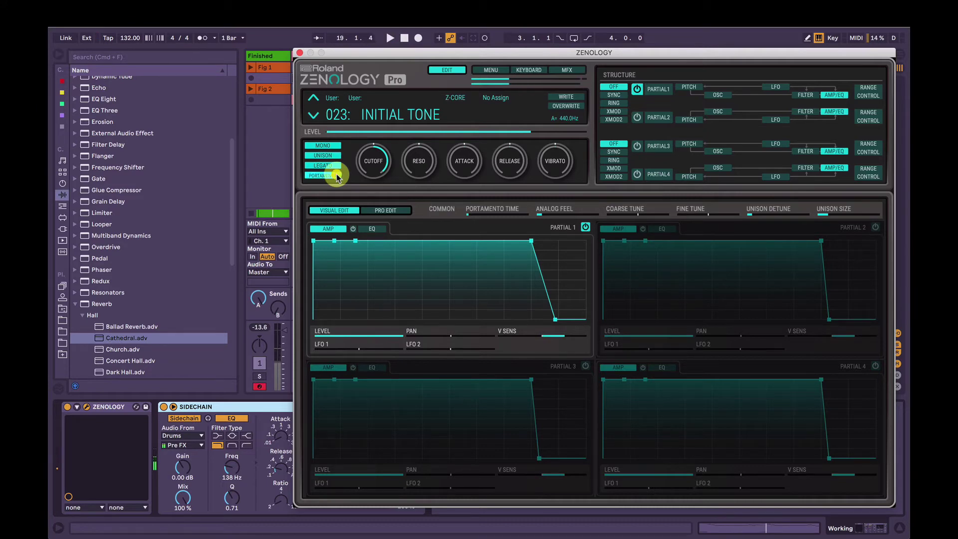
key("space")
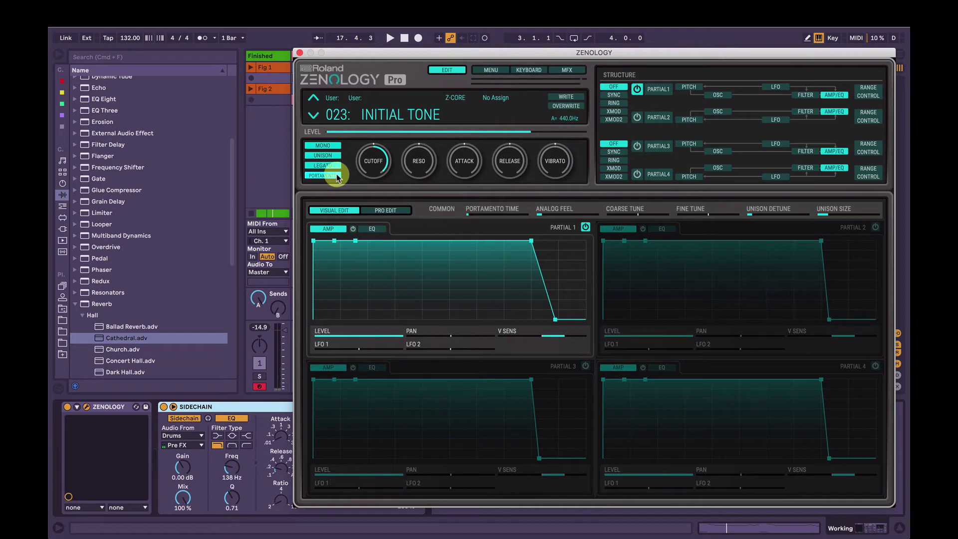
left_click(327, 167)
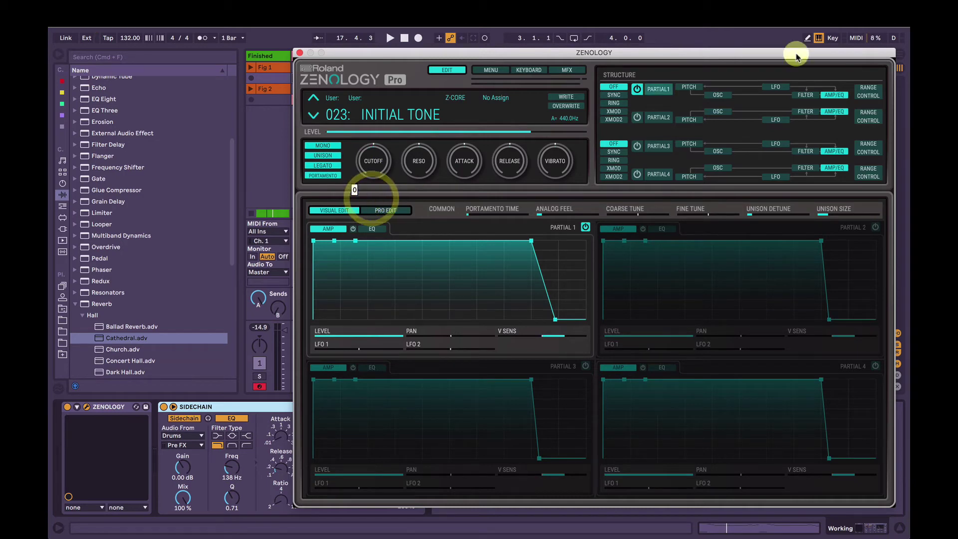
Inspect Partial 1's filter type, curve and filter envelope.
left_click(802, 95)
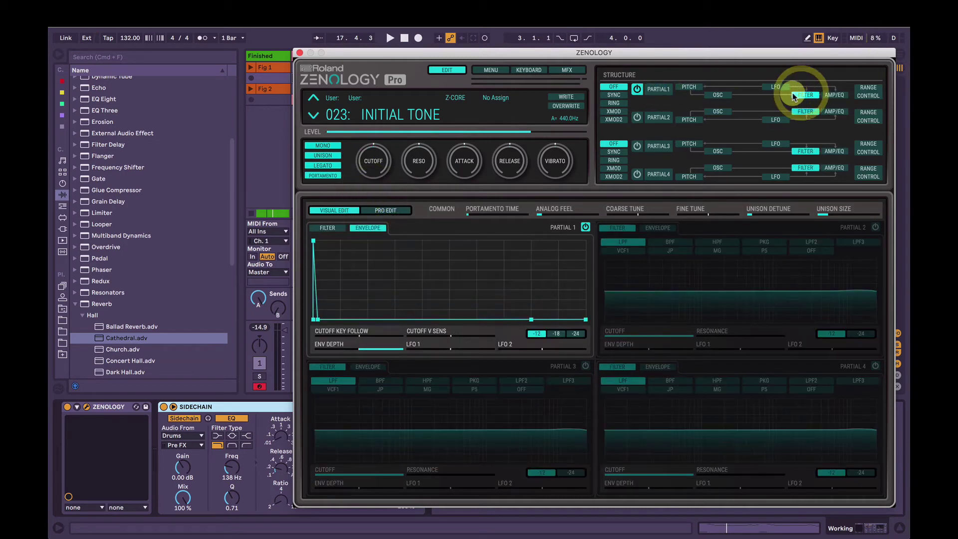
left_click(327, 228)
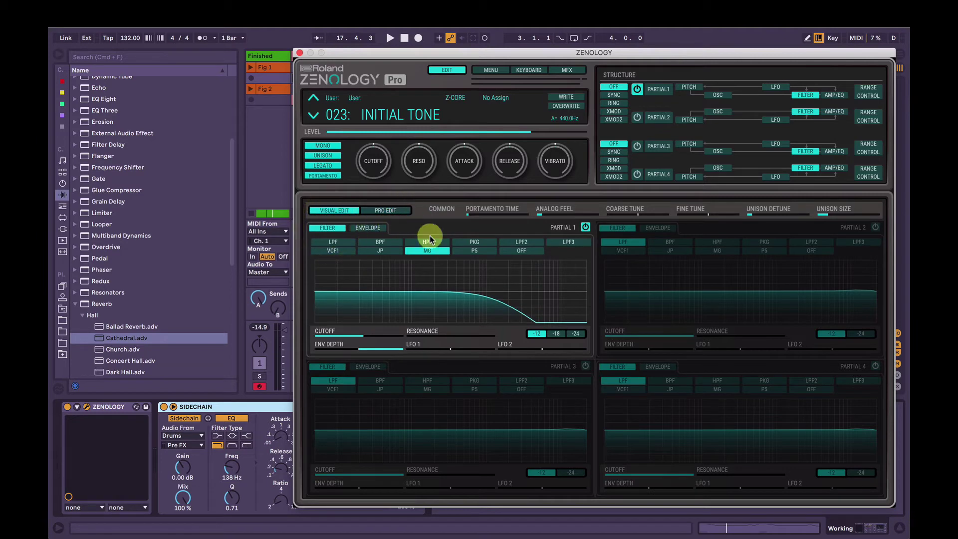
left_click(368, 228)
Show the Pro Edit parameter list and copy Partial 1's settings with UTILITY > Copy.
left_click(386, 210)
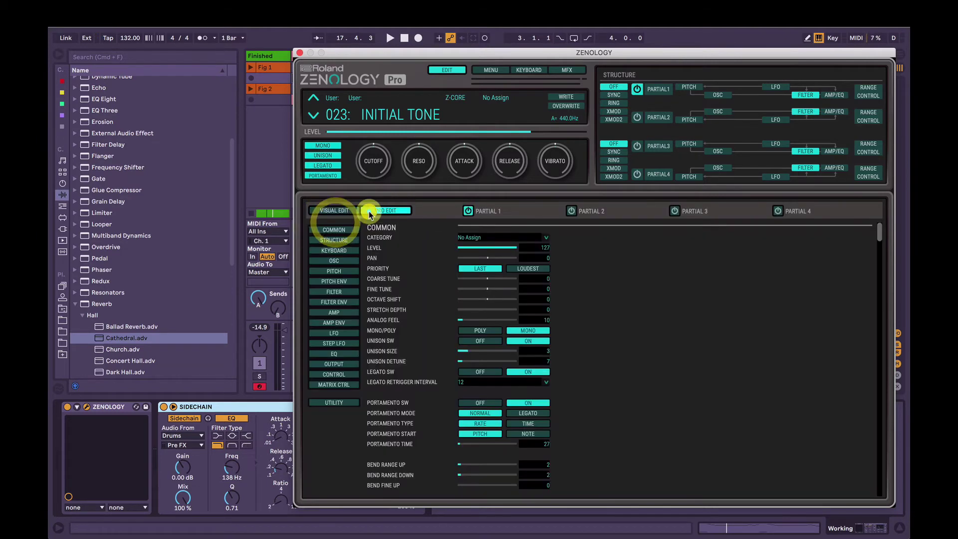
left_click(332, 404)
mouse_move(357, 408)
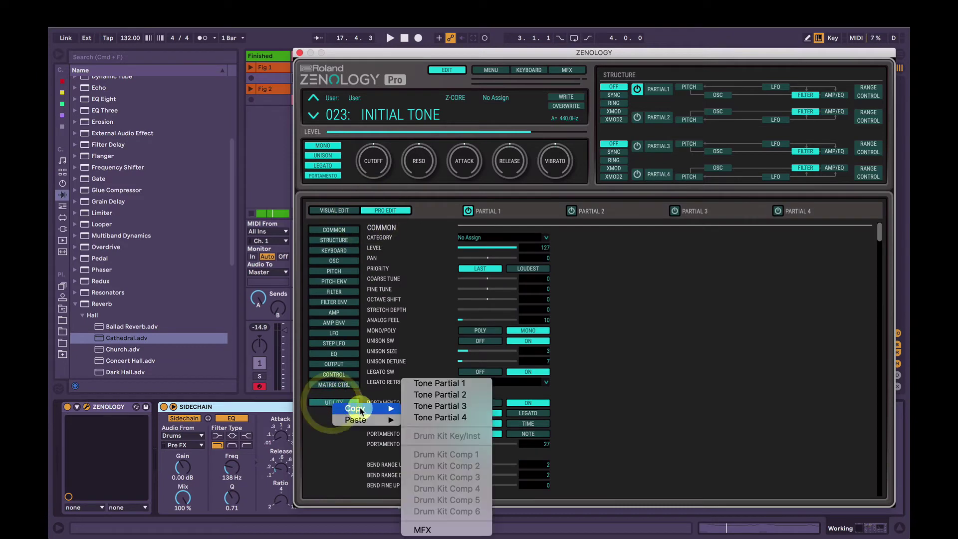
left_click(445, 386)
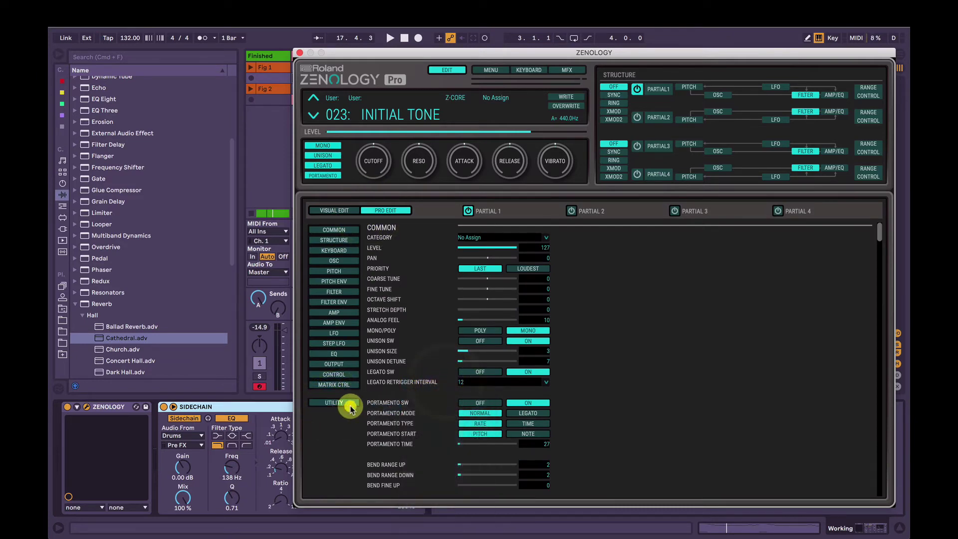
Paste Partial 1's settings into Partials 2 and 3, switch Partial 3 on, and select Partial 2.
left_click(349, 403)
mouse_move(358, 417)
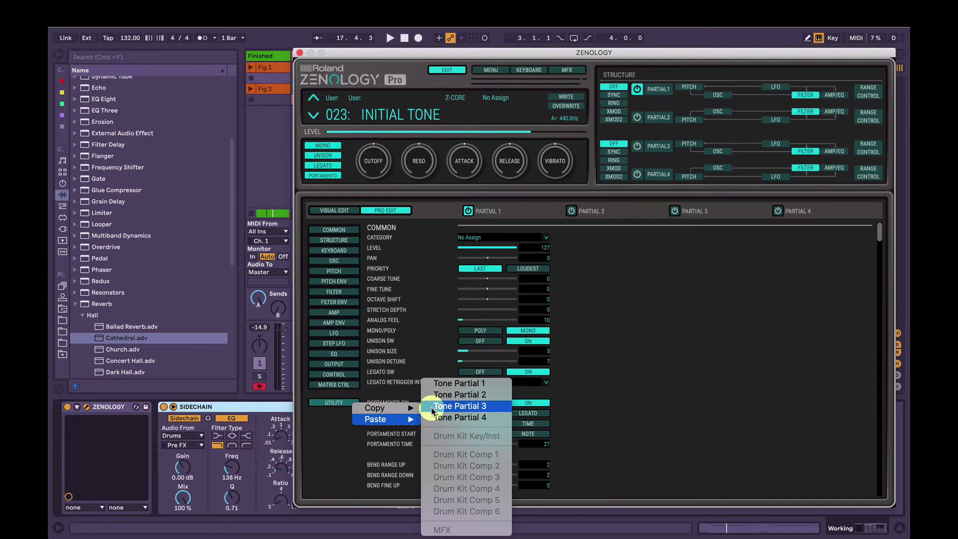
left_click(442, 397)
left_click(336, 408)
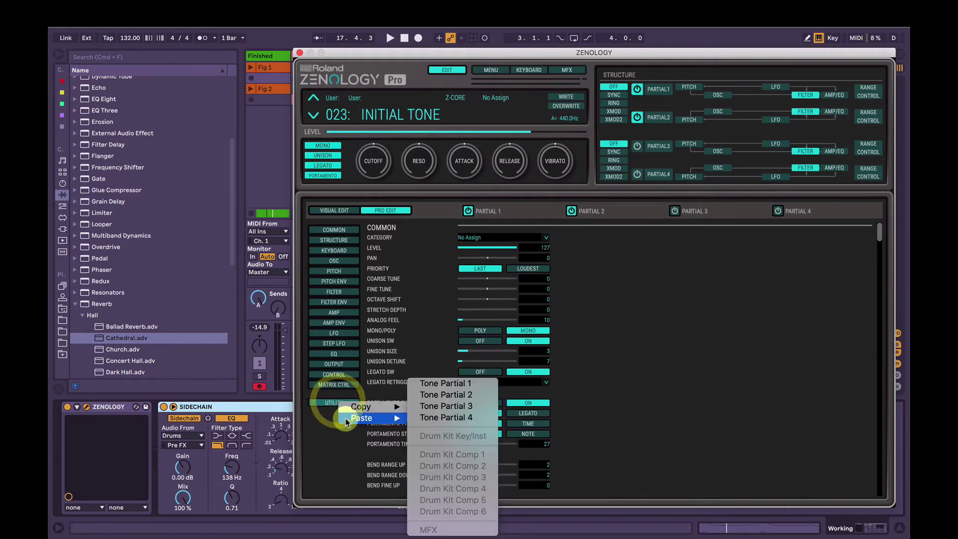
left_click(440, 406)
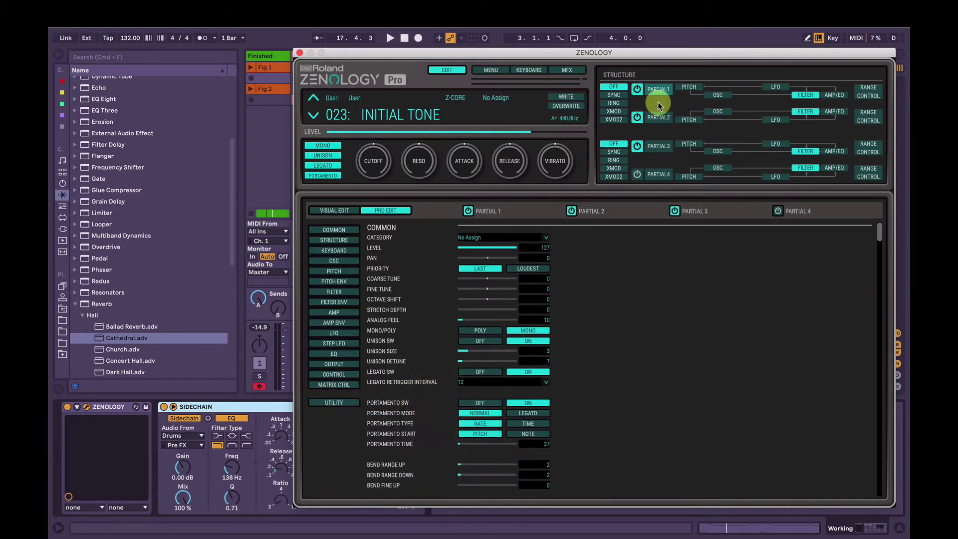
left_click(637, 146)
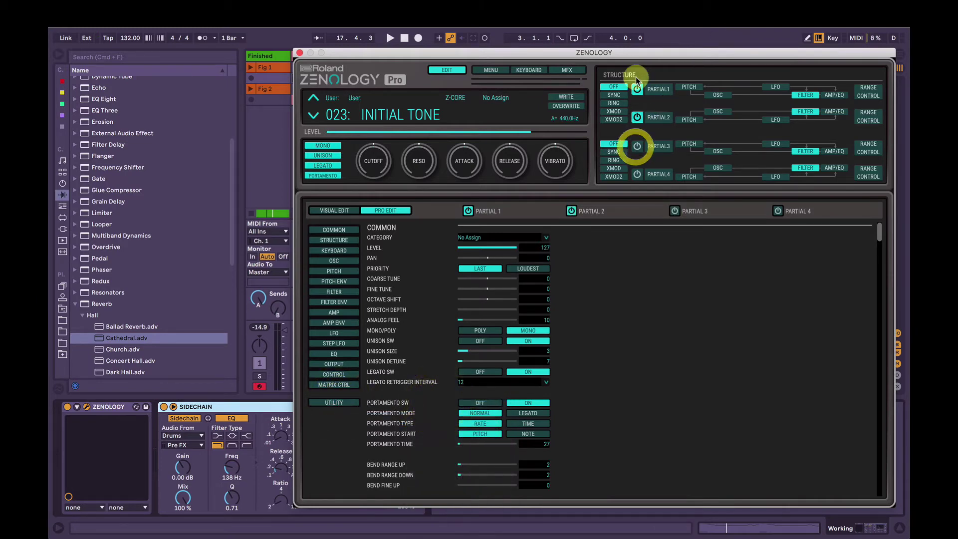
left_click(658, 118)
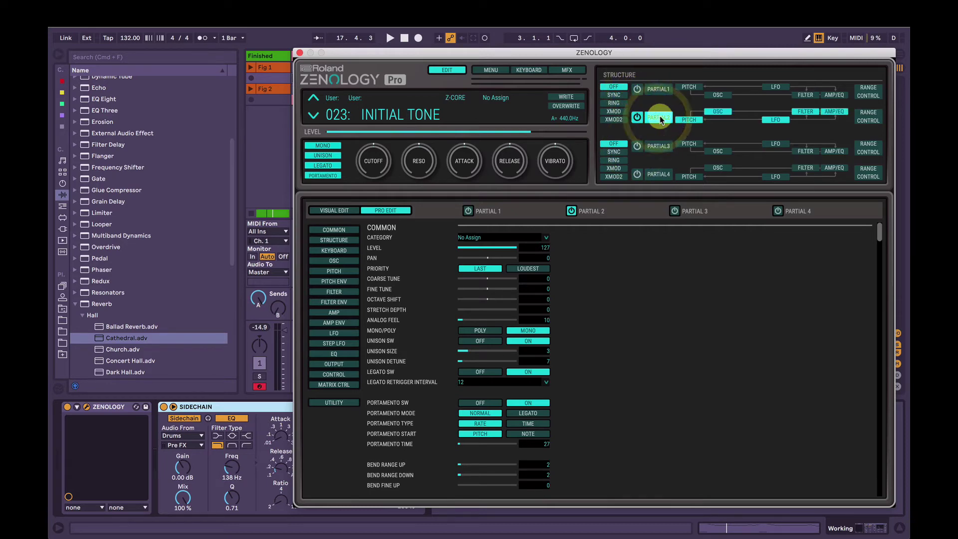
Set Partial 2's oscillator to Super Saw, re-enable Partial 1, and raise the overall cutoff to 63.
left_click(334, 211)
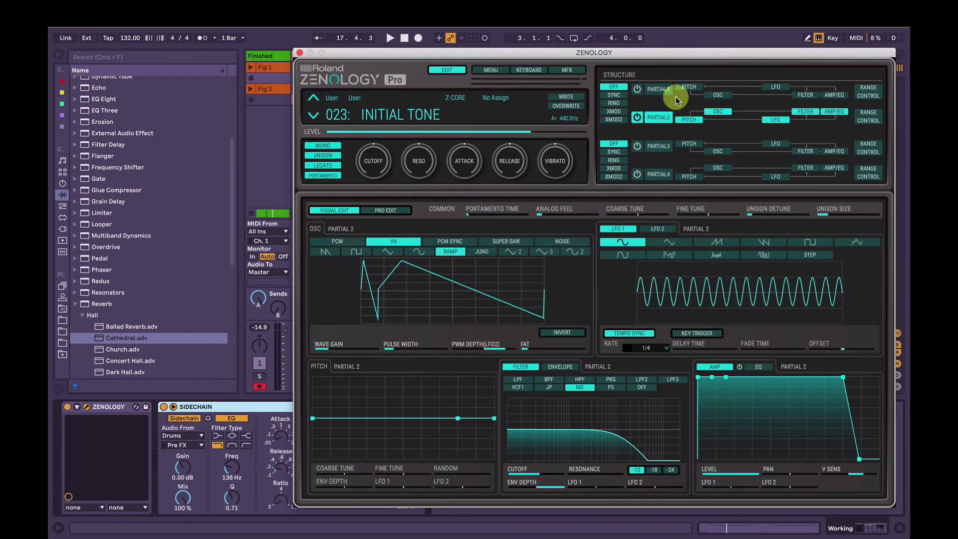
left_click(517, 242)
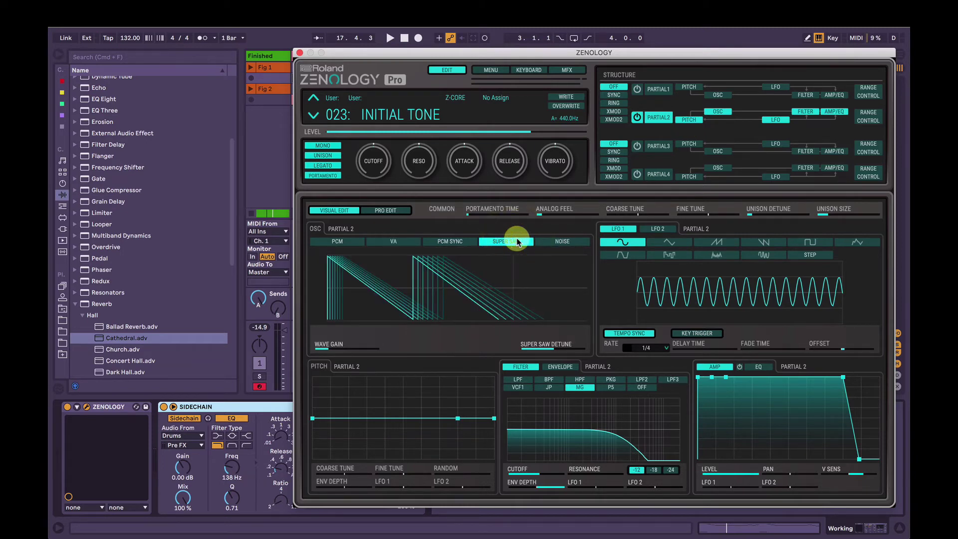
key("space")
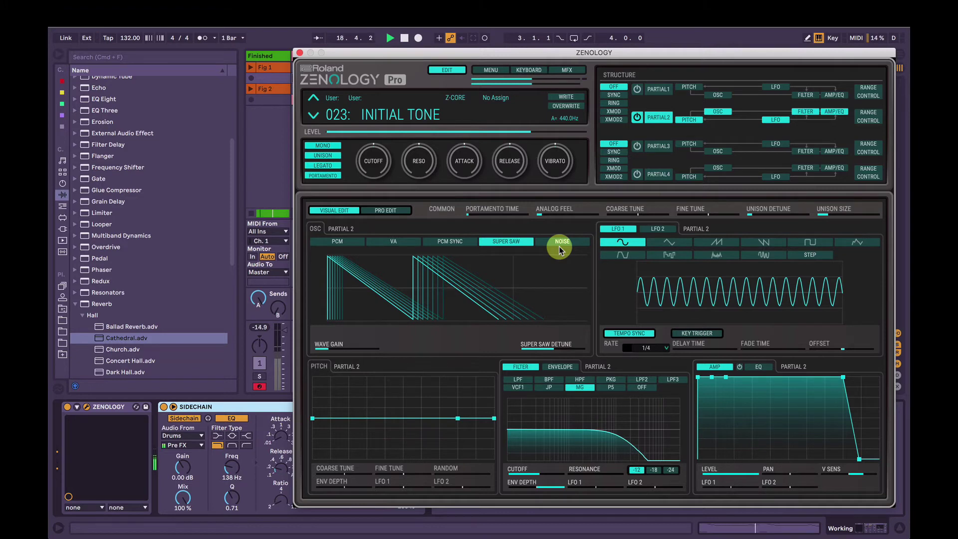
left_click(638, 90)
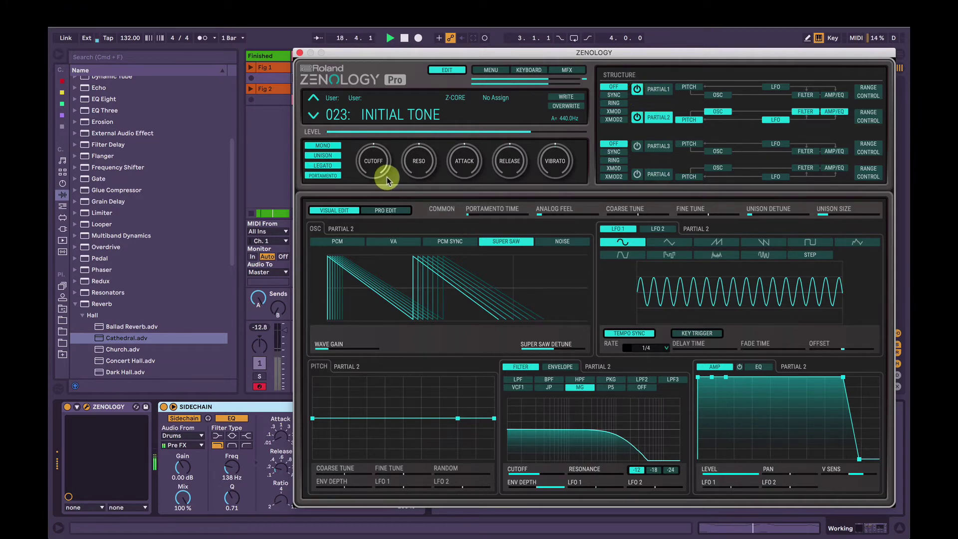
left_click_drag(385, 175, 469, 42)
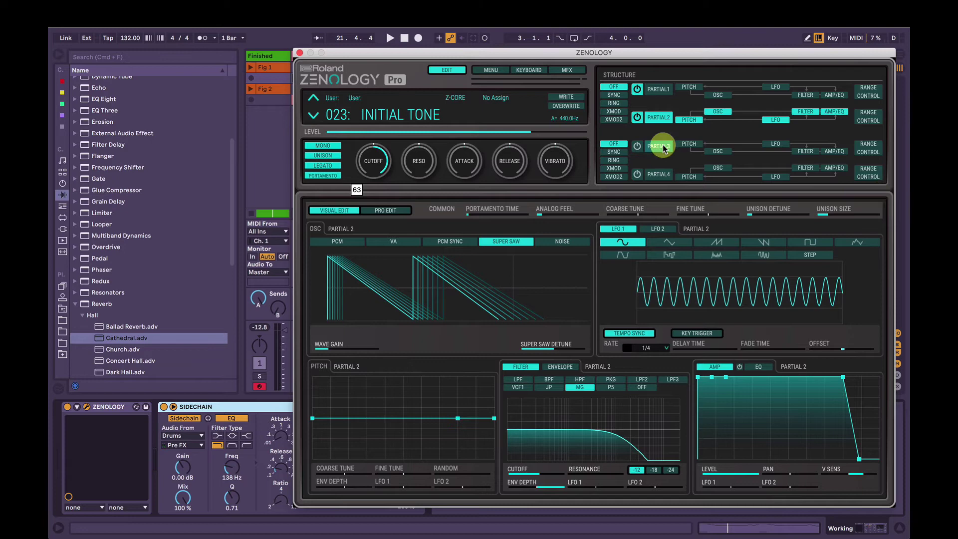
Switch Partial 2 off and Partial 3 on, then select Partial 3 for editing.
left_click(638, 146)
left_click(637, 117)
left_click(658, 145)
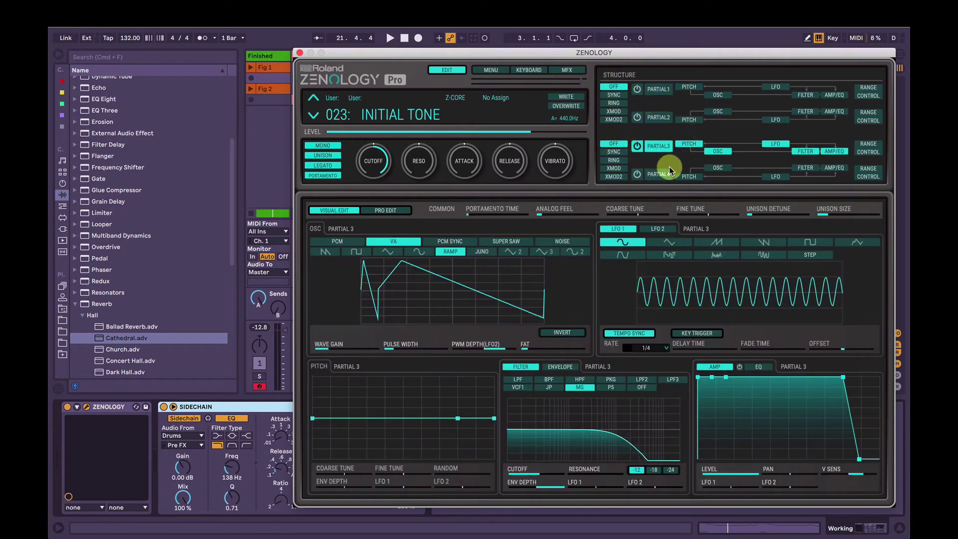
left_click(718, 151)
left_click(658, 147)
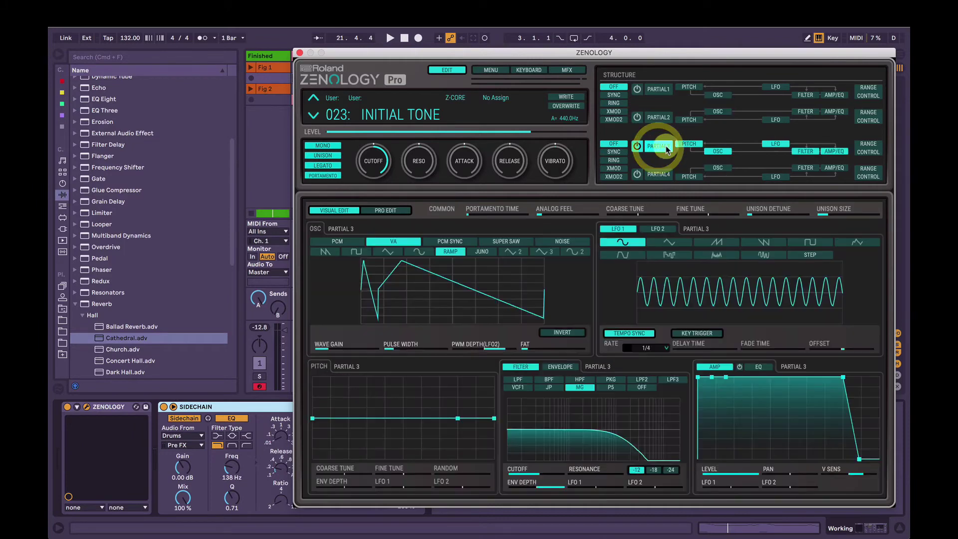
Load the PCM wave 337 Violin B from String - Solo into Partial 3's oscillator.
left_click(337, 241)
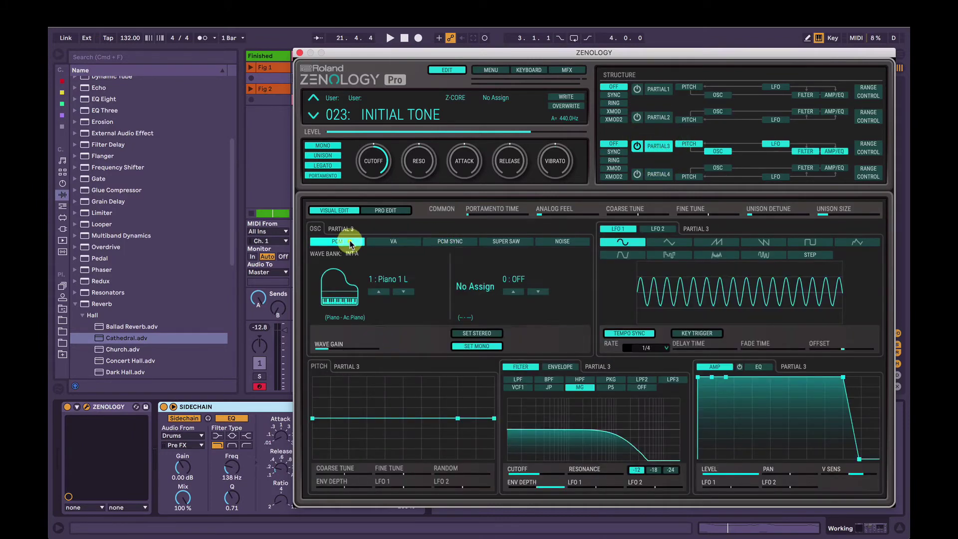
left_click(388, 276)
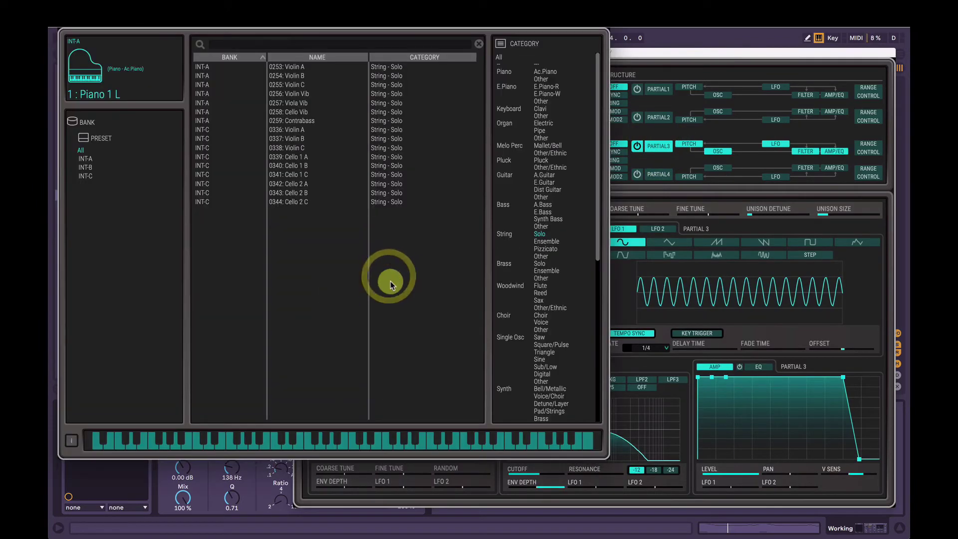
left_click(540, 234)
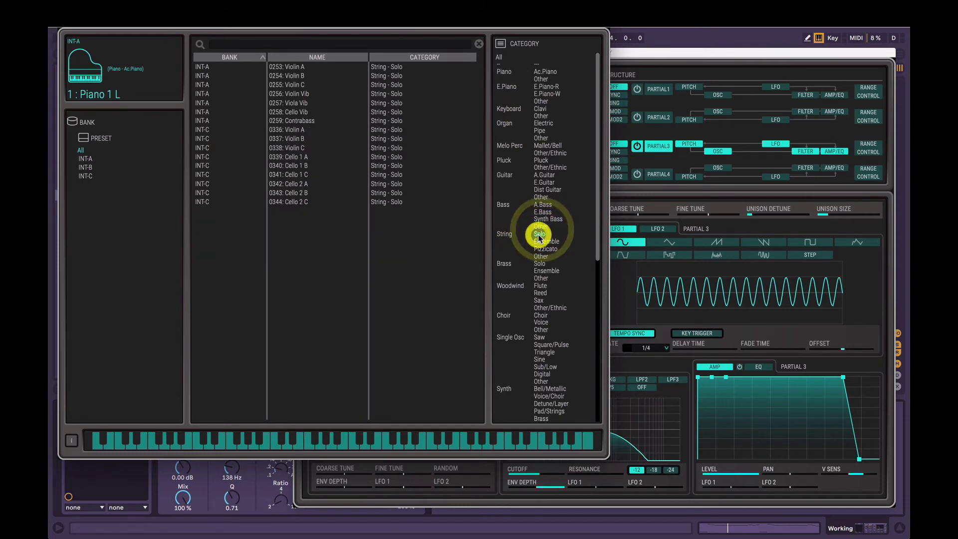
double_click(294, 138)
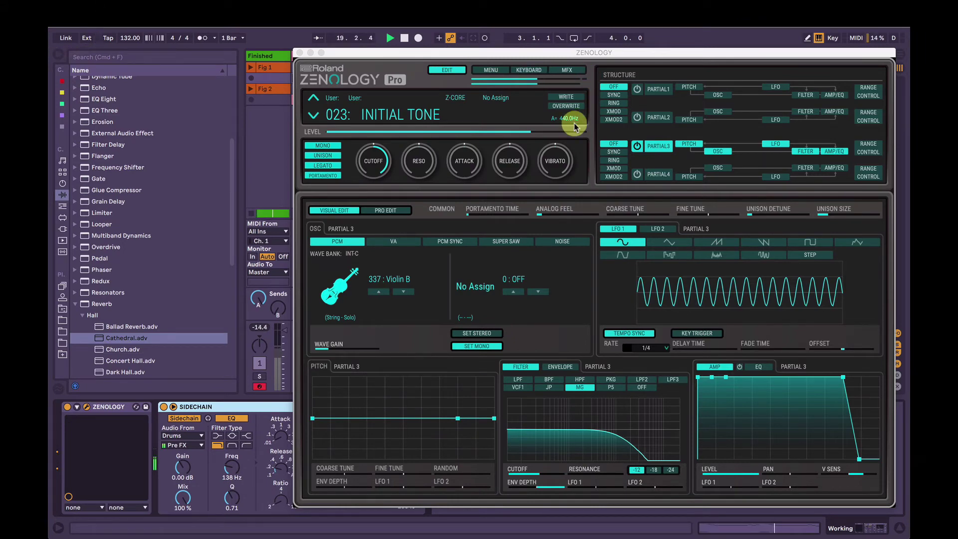
Set Partial 3's pitch LFO 1 depth to 6, play it, and show all partials' LFO settings.
left_click(689, 145)
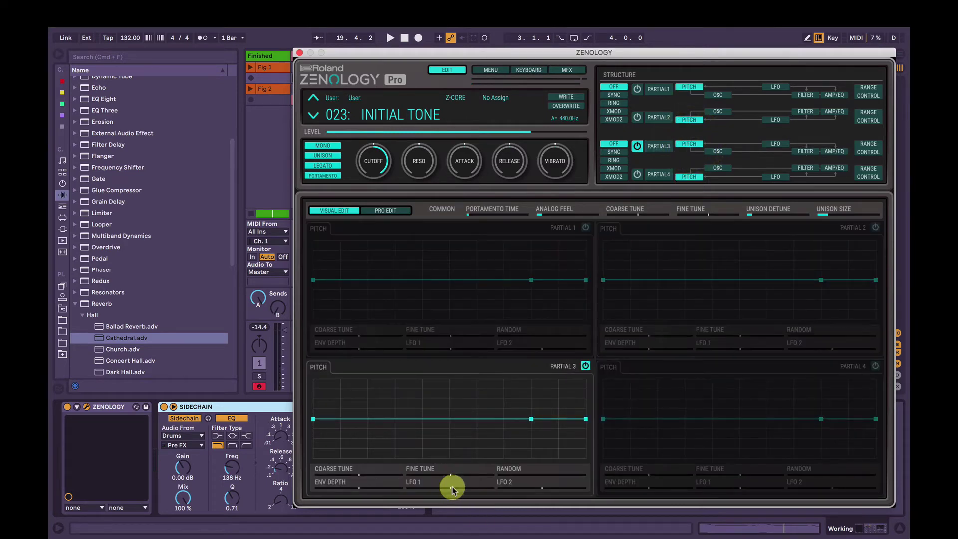
mouse_move(452, 490)
left_mouse_down()
mouse_move(502, 499)
mouse_move(491, 486)
mouse_move(467, 489)
left_mouse_up()
key("space")
key("space")
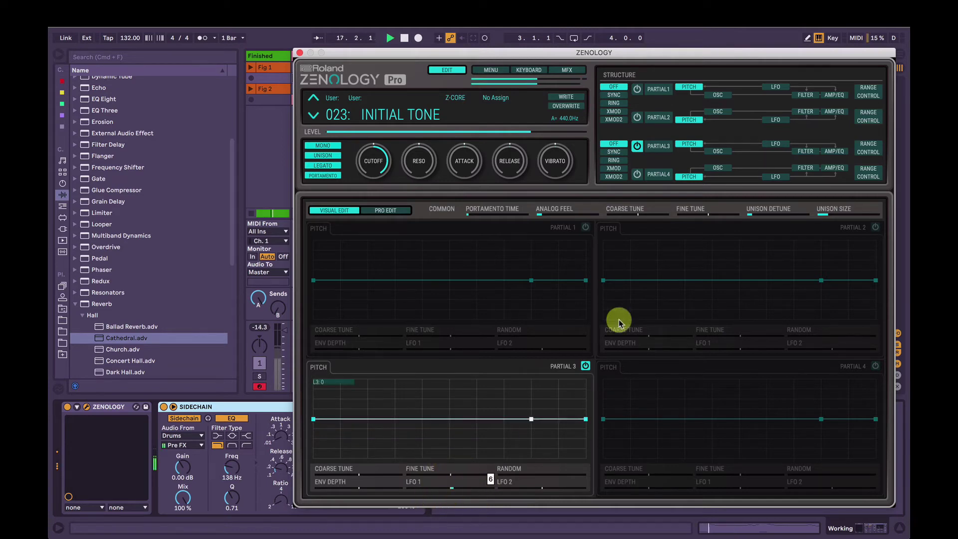
left_click(771, 144)
left_click(775, 142)
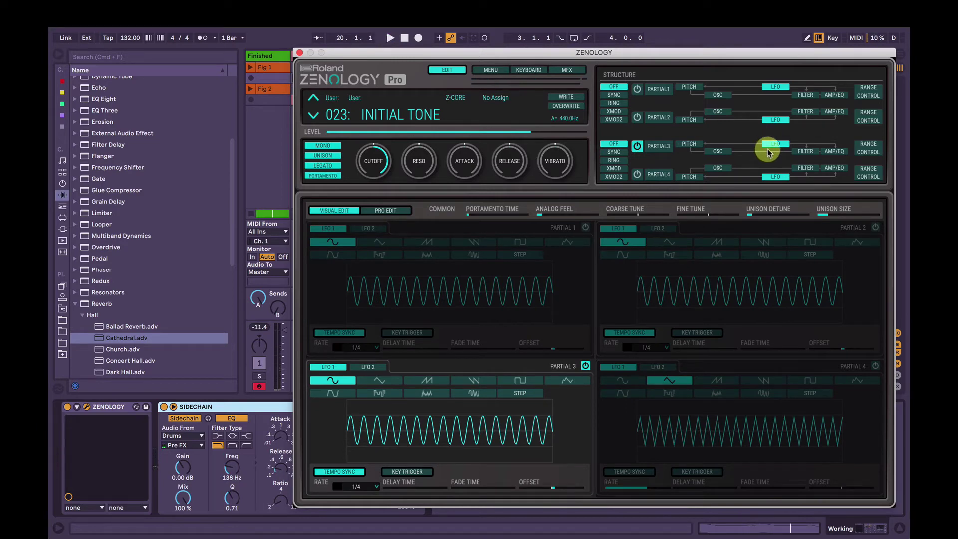
Take Partial 3's LFO 1 off tempo sync and raise its free-running rate to 828.
left_click(369, 488)
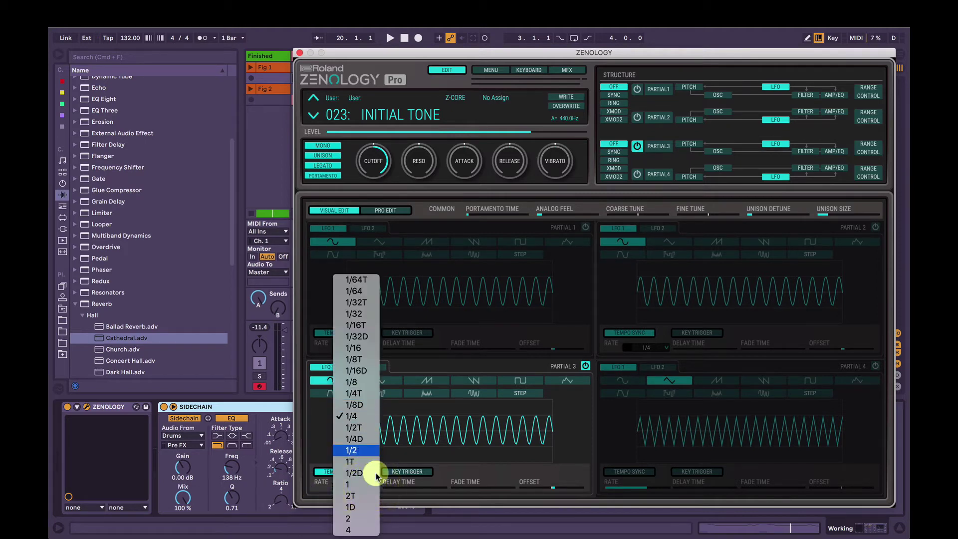
left_click(411, 477)
left_click(342, 471)
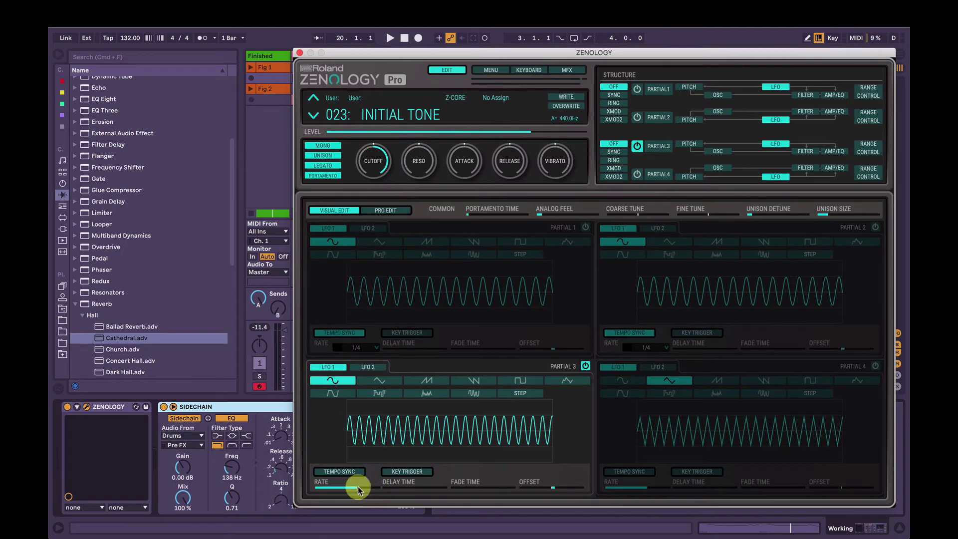
left_click_drag(358, 489, 368, 488)
key("space")
left_click(716, 151)
Adjust Partial 3's LFO 1 pitch depth, then slow the LFO rate to 593 while auditioning.
left_click(689, 145)
left_click(458, 489)
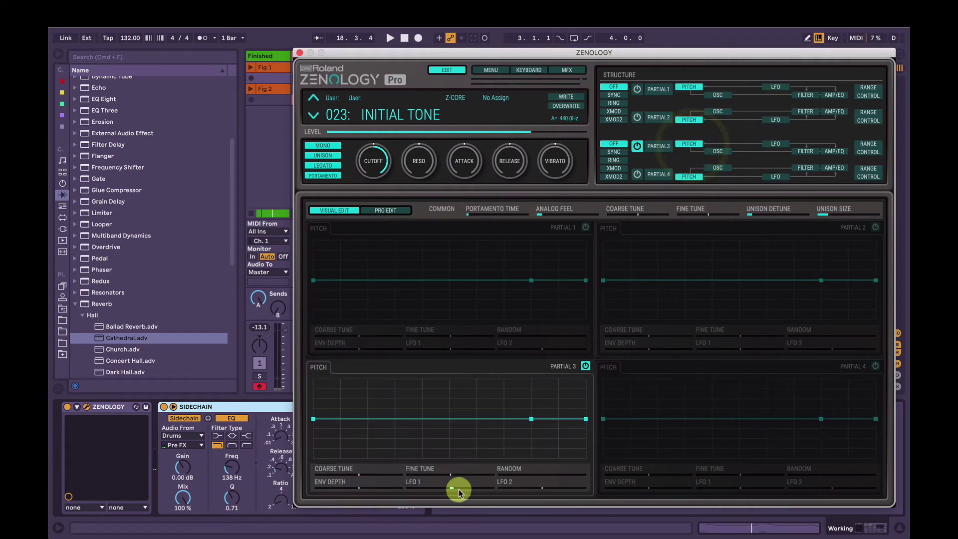
left_click(775, 144)
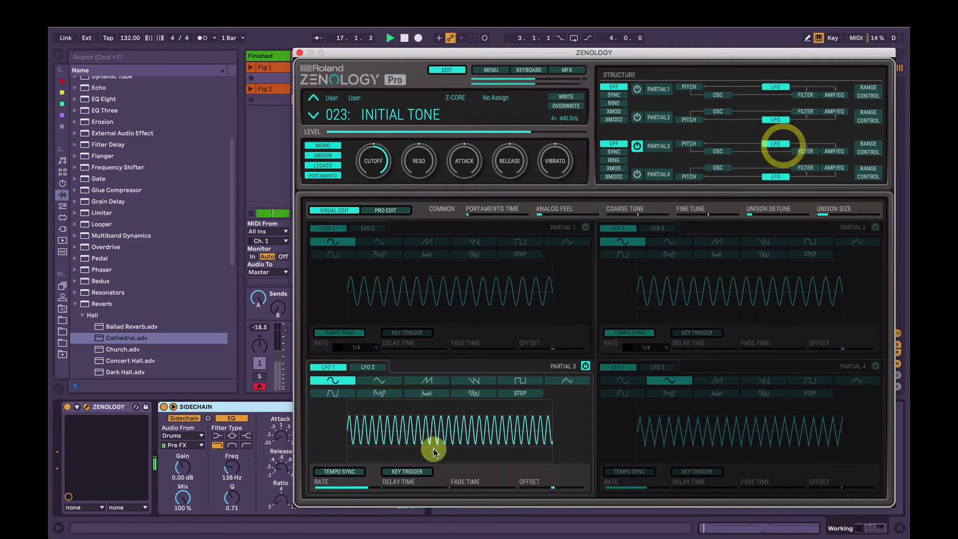
key("space")
left_click_drag(370, 490, 359, 493)
key("space")
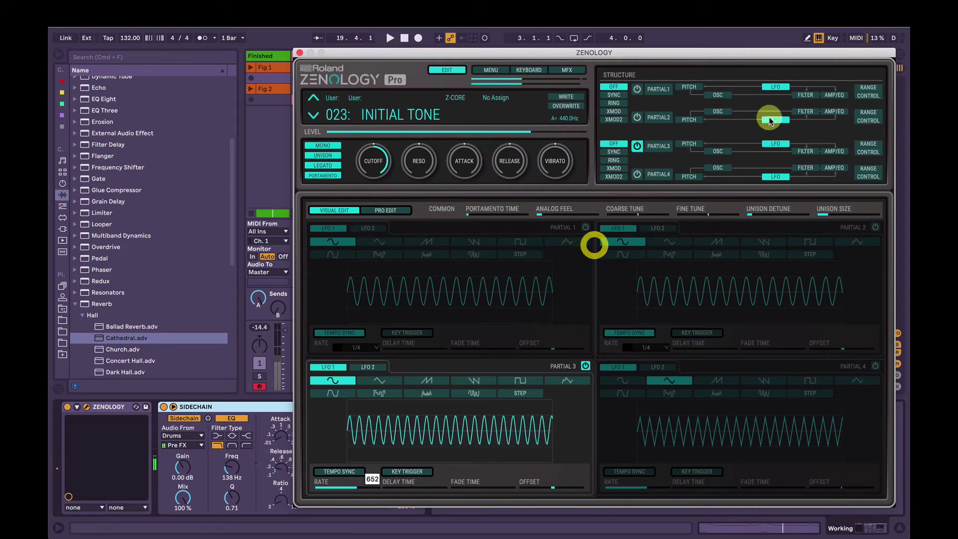
Lower Partial 3's LFO 1 pitch depth to 4 and audition the vibrato.
left_click(689, 144)
left_click(454, 474)
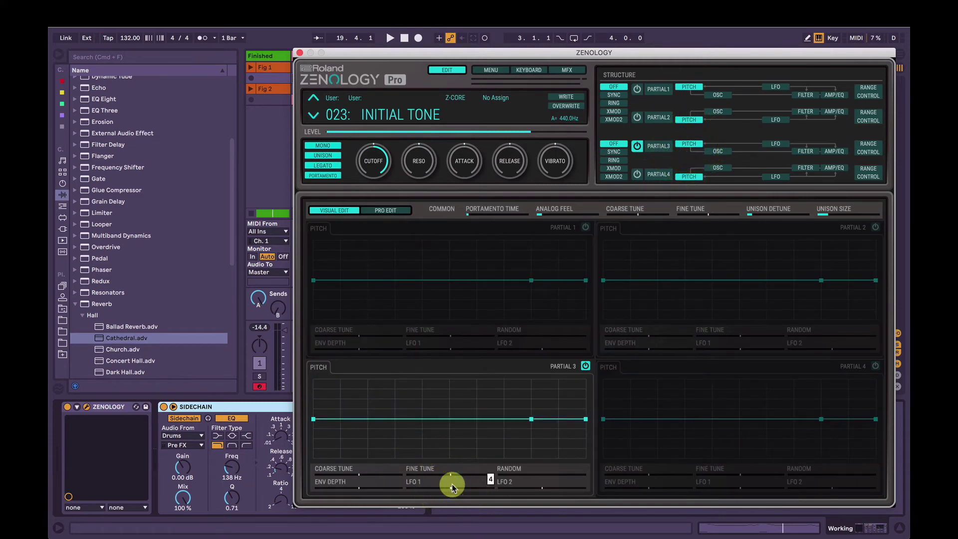
key("space")
left_click(744, 259)
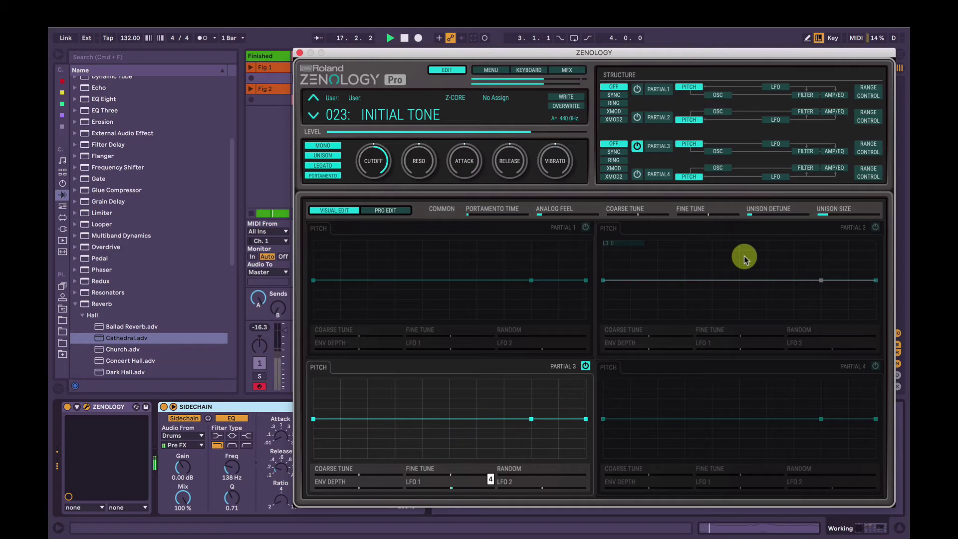
left_click(780, 145)
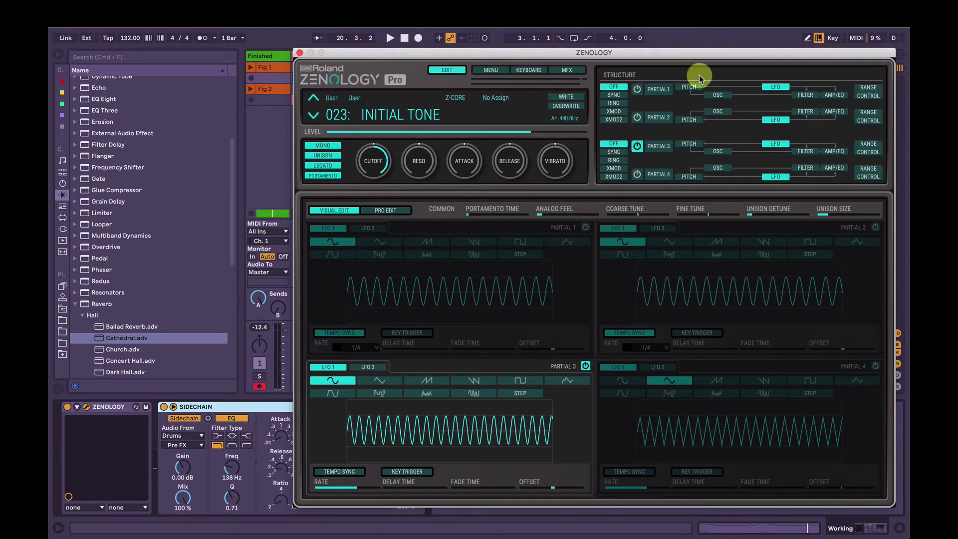
Switch Partials 1 and 2 back on and lower the overall cutoff to -64.
left_click(638, 117)
left_click(637, 88)
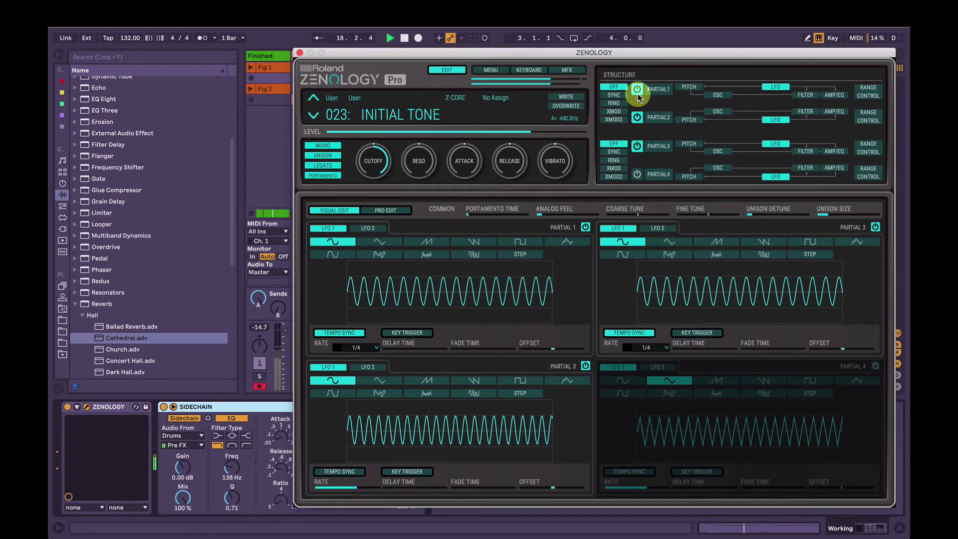
left_click_drag(383, 159, 398, 260)
left_click(619, 241)
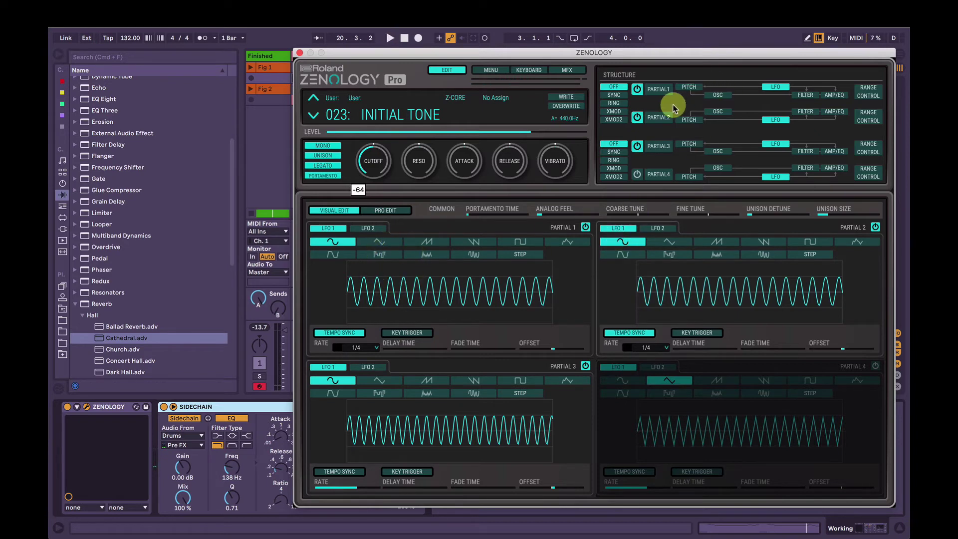
Review Partial 2 and 3 filter envelopes, then bring up every partial's amp envelopes.
left_click(809, 146)
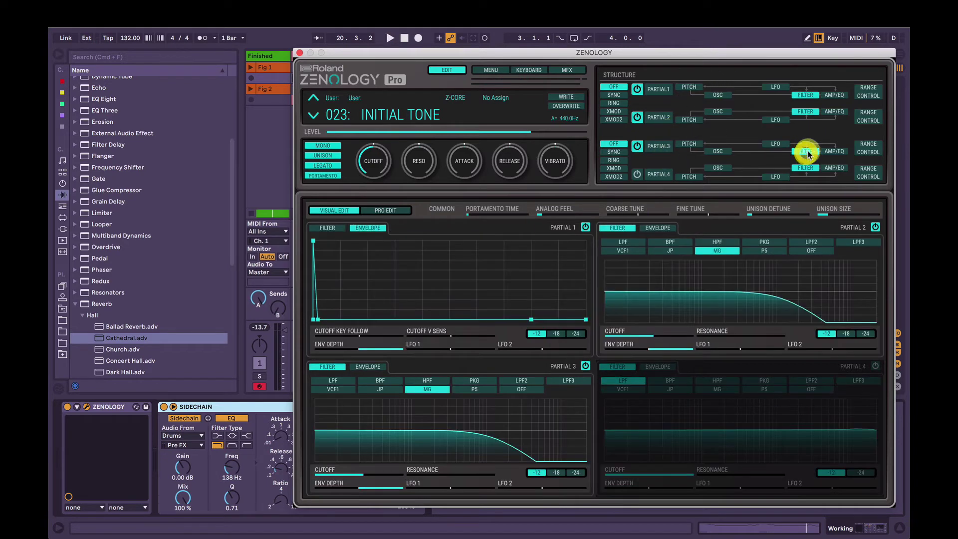
left_click(655, 228)
left_click(368, 366)
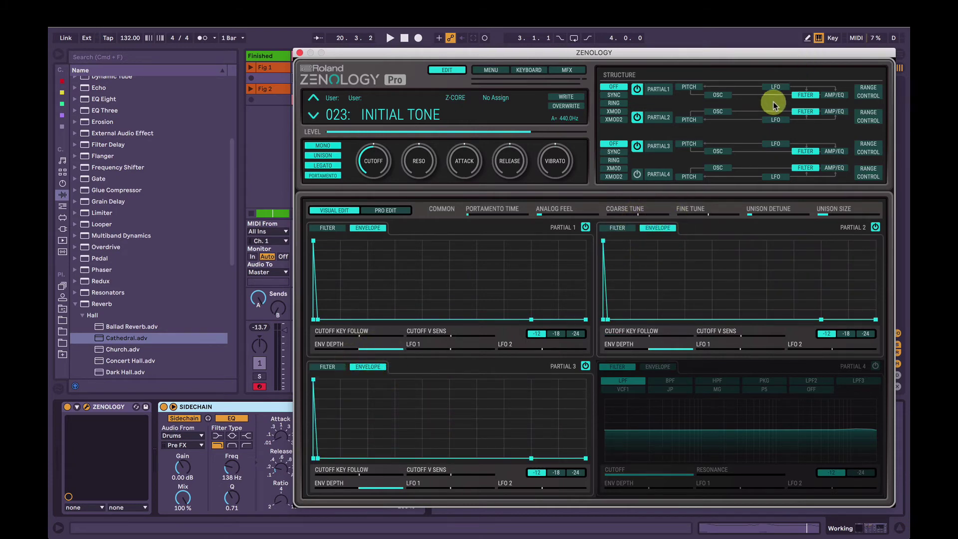
left_click(838, 95)
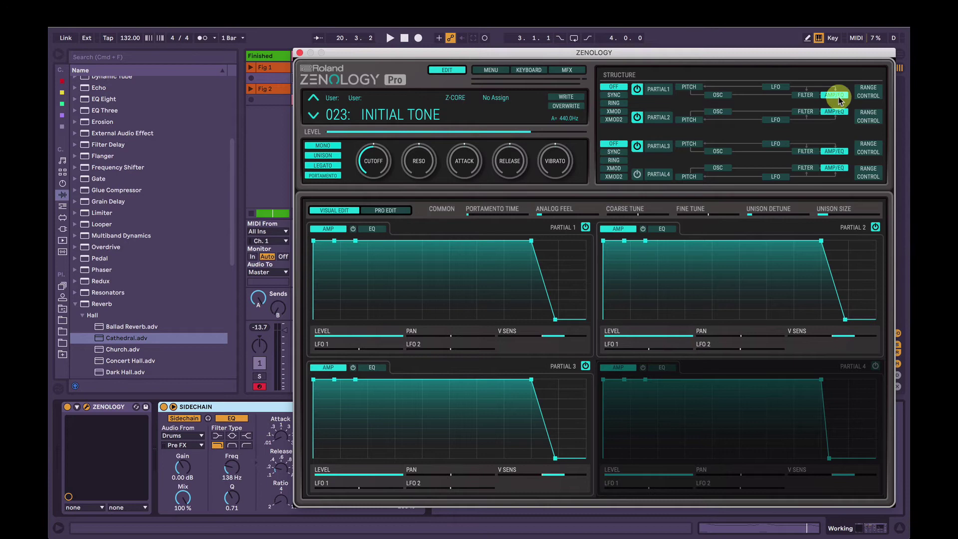
Solo Partial 1 and tweak its amp envelope's first point while auditioning.
left_click(637, 117)
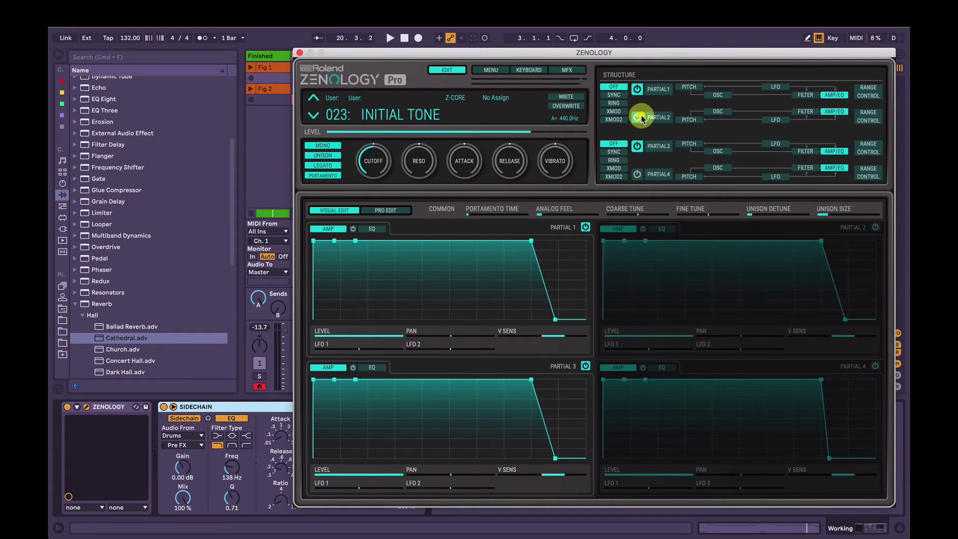
left_click(637, 146)
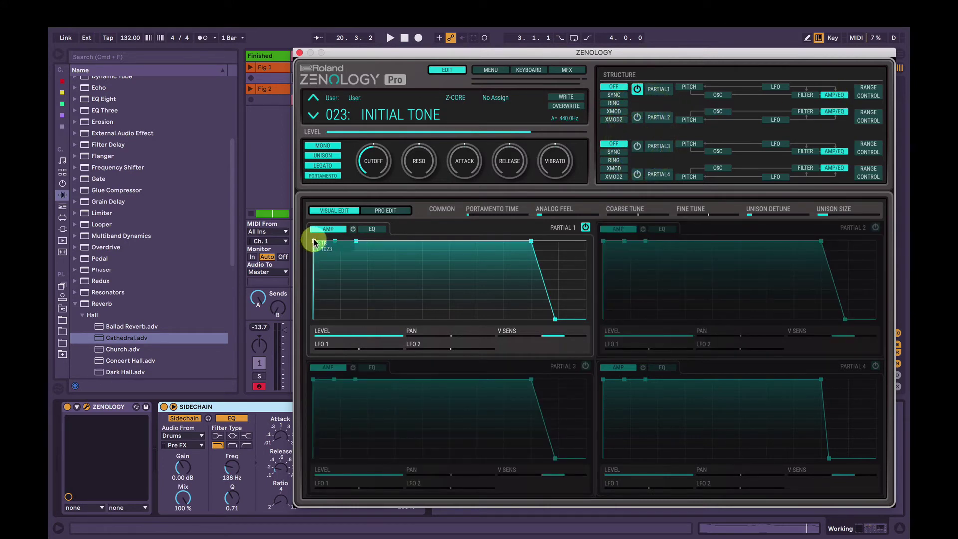
key("space")
left_click(315, 242)
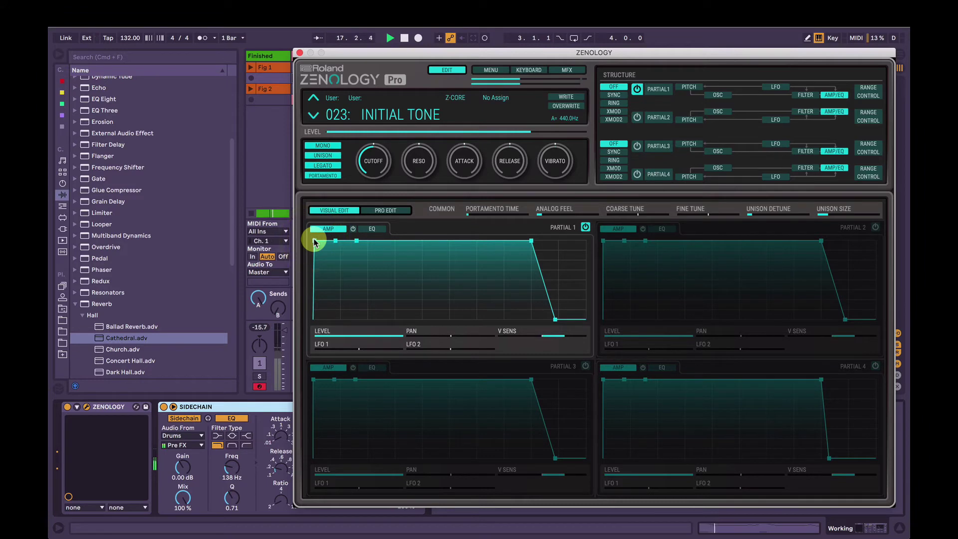
left_click(314, 242)
key("space")
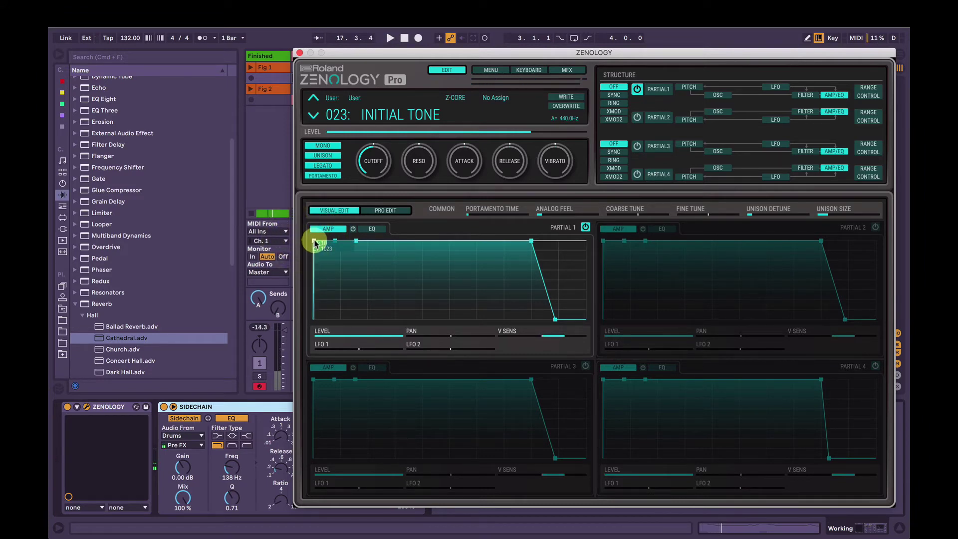
left_click(314, 242)
key("space")
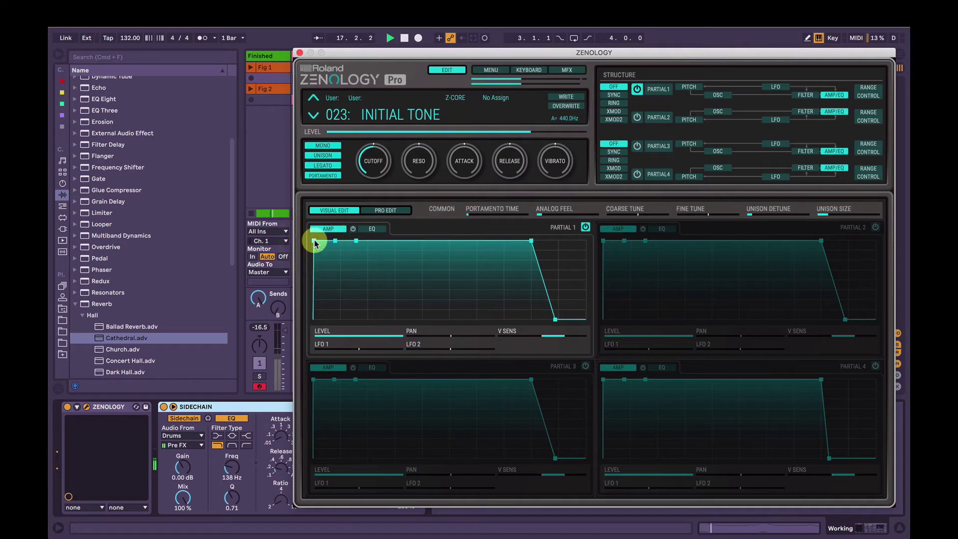
key("space")
Solo Partial 3, give its amp envelope a near-instant attack, and audition the sustained tone.
left_click(637, 146)
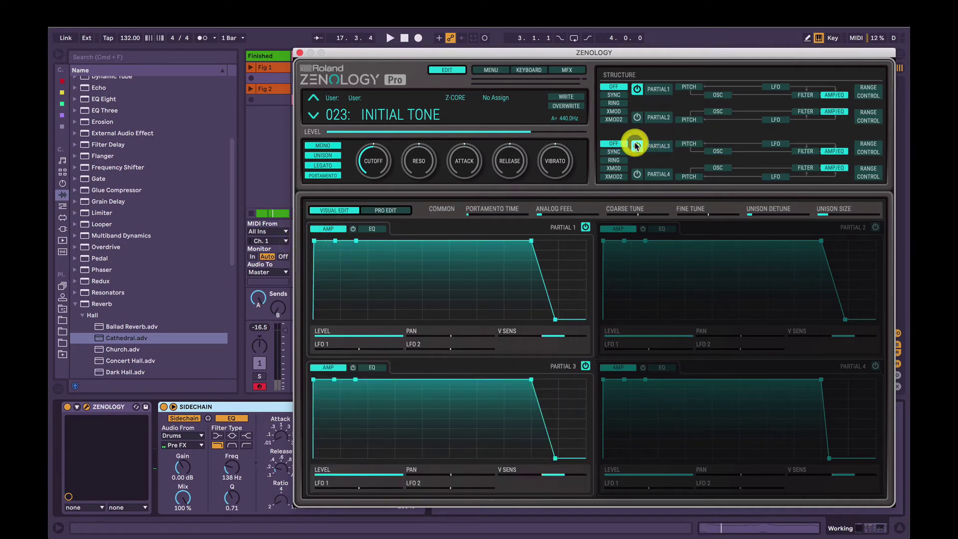
left_click(638, 89)
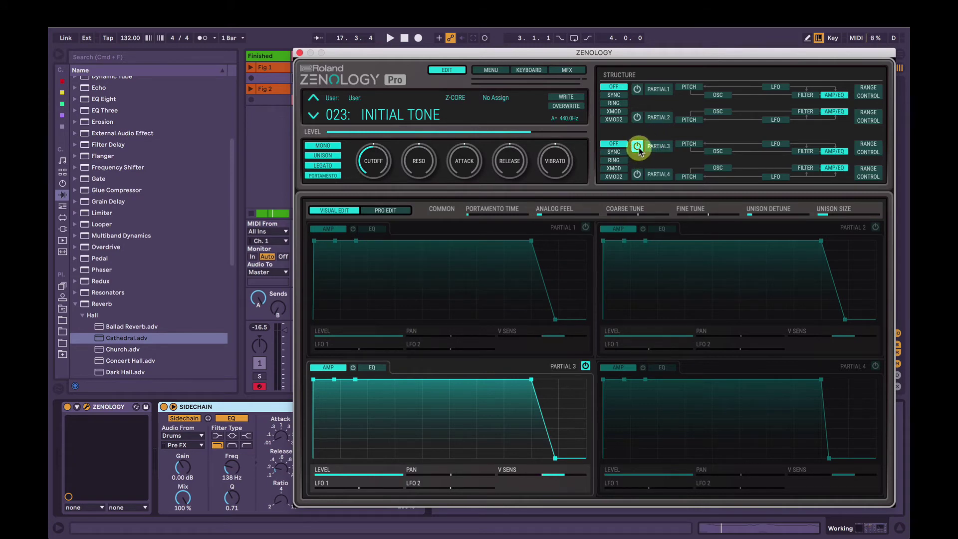
left_click(313, 381)
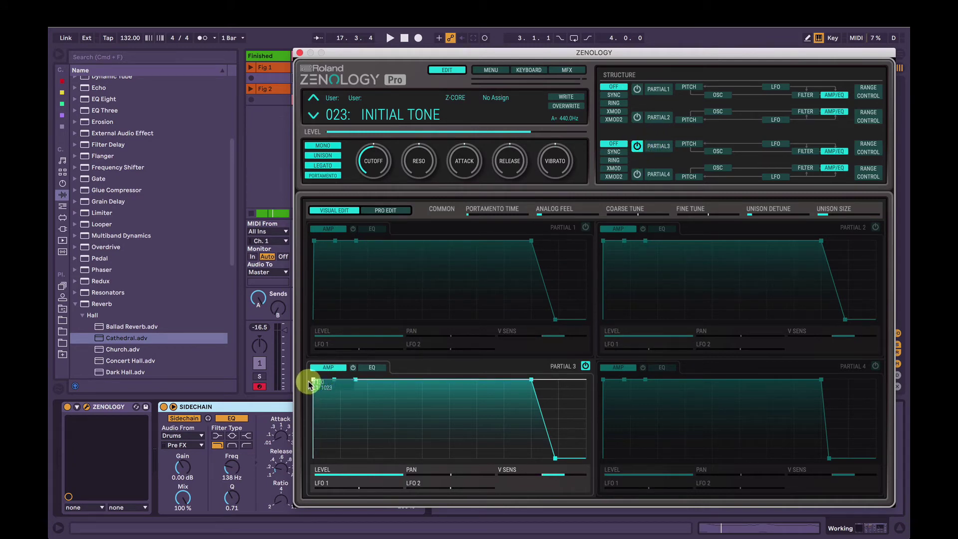
key("space")
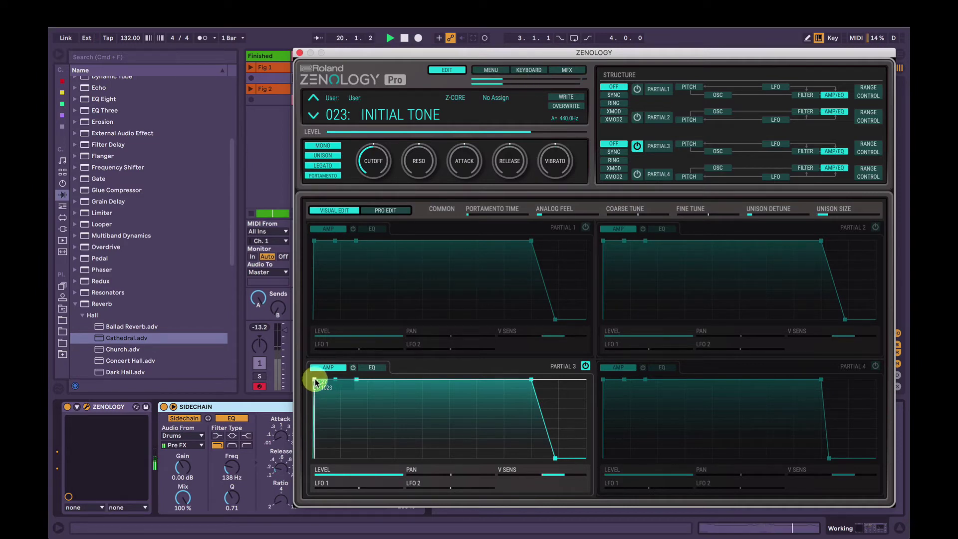
key("space")
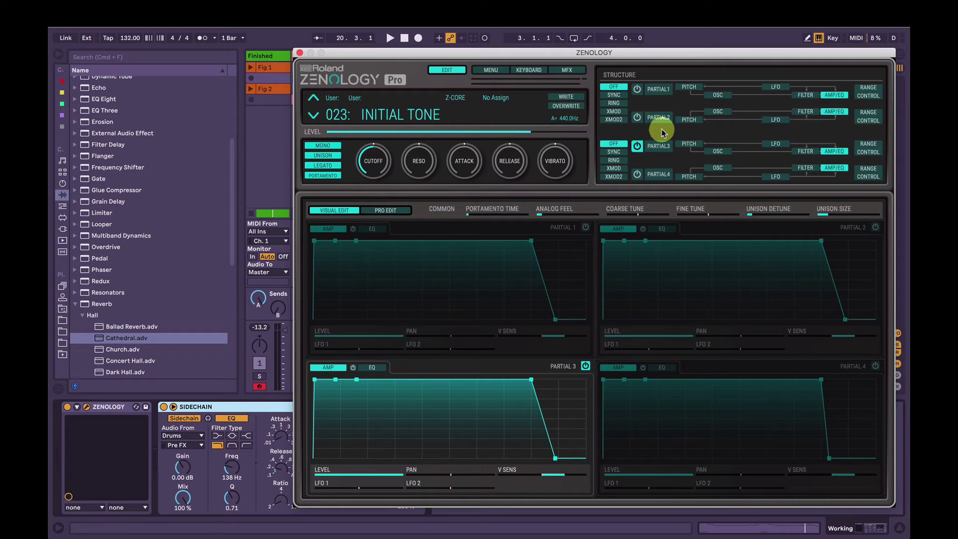
Play Partial 2 on its own with Partials 1 and 3 switched off.
left_click(636, 117)
left_click(637, 146)
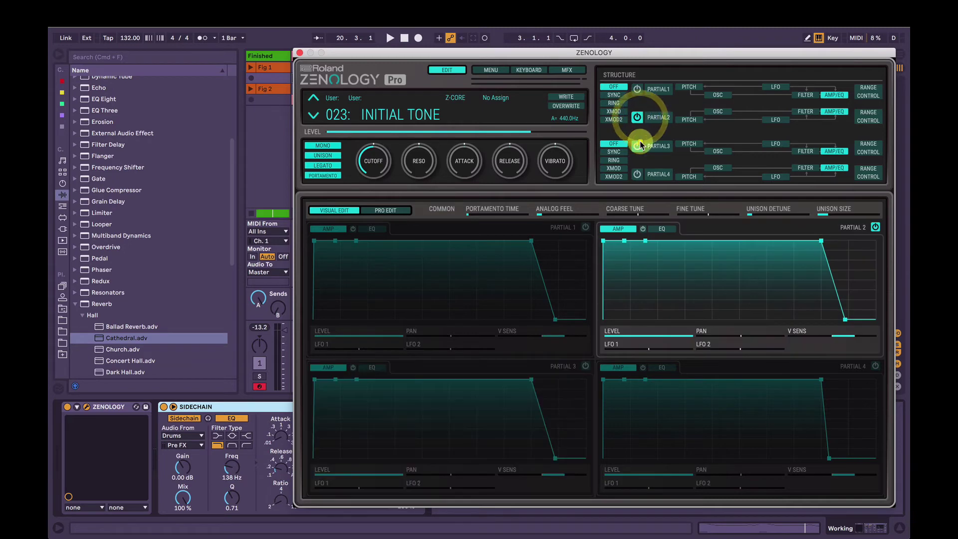
key("space")
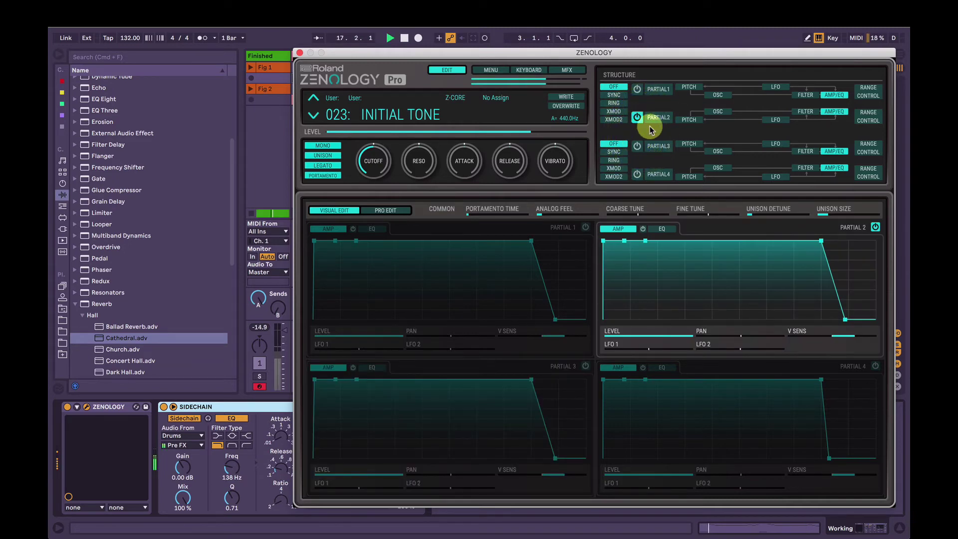
Re-enable Partials 1, 3 and 4, raising the overall cutoff to 63.
left_click(637, 145)
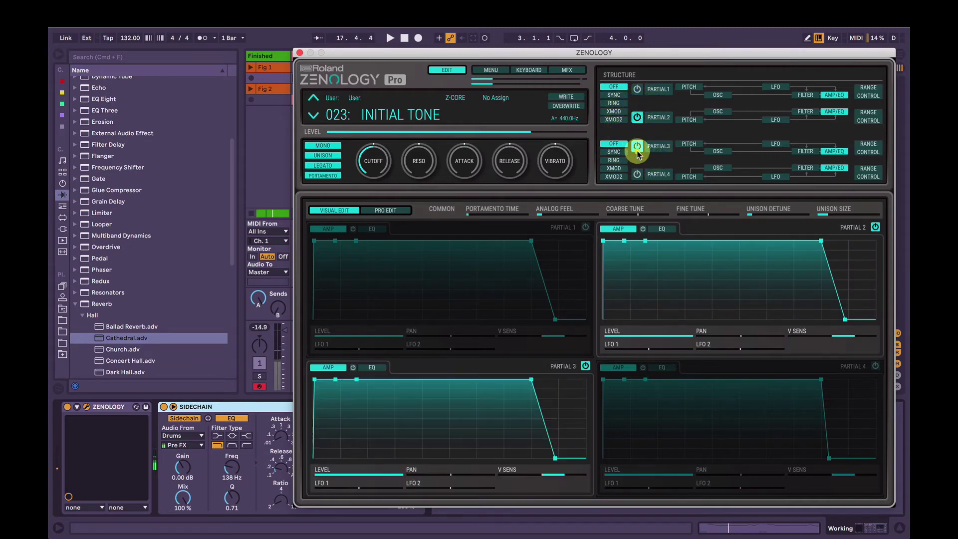
left_click(637, 89)
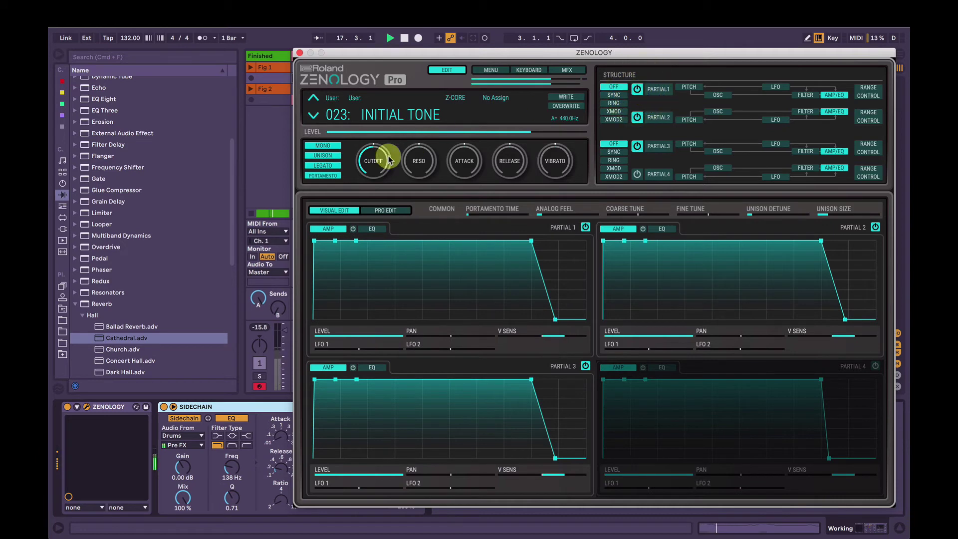
left_click_drag(379, 159, 448, 27)
left_click(387, 86)
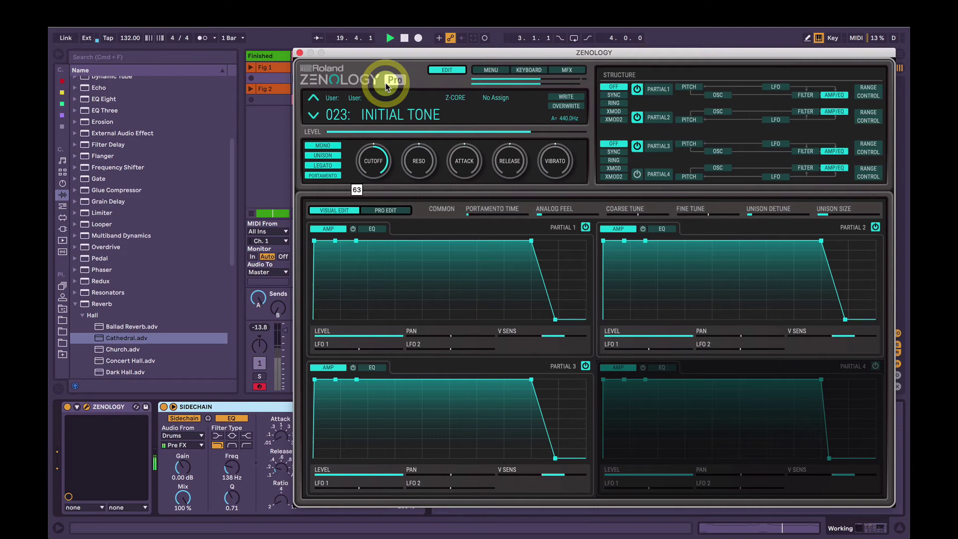
key("space")
left_click(637, 175)
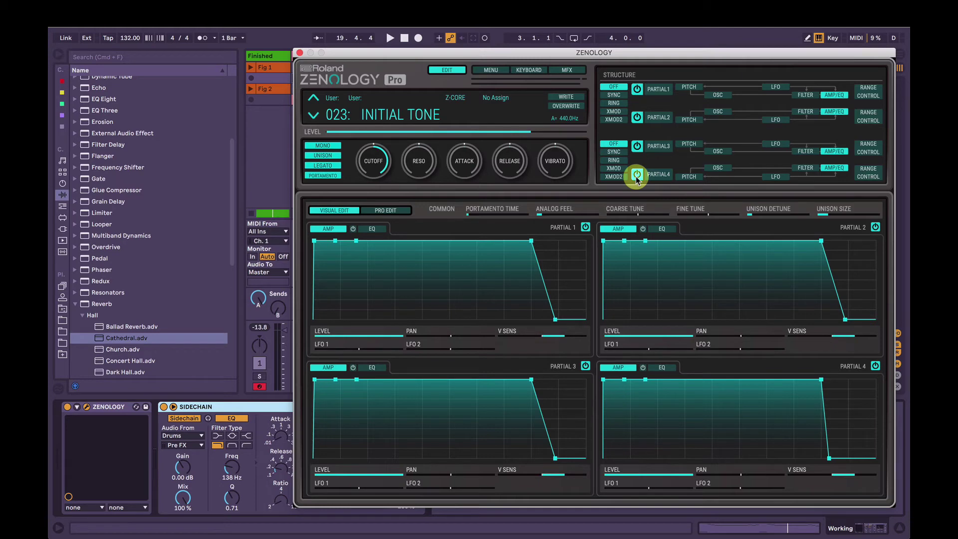
Make Partial 4's oscillator a noise source and lower its level from 116 to 97.
left_click(738, 158)
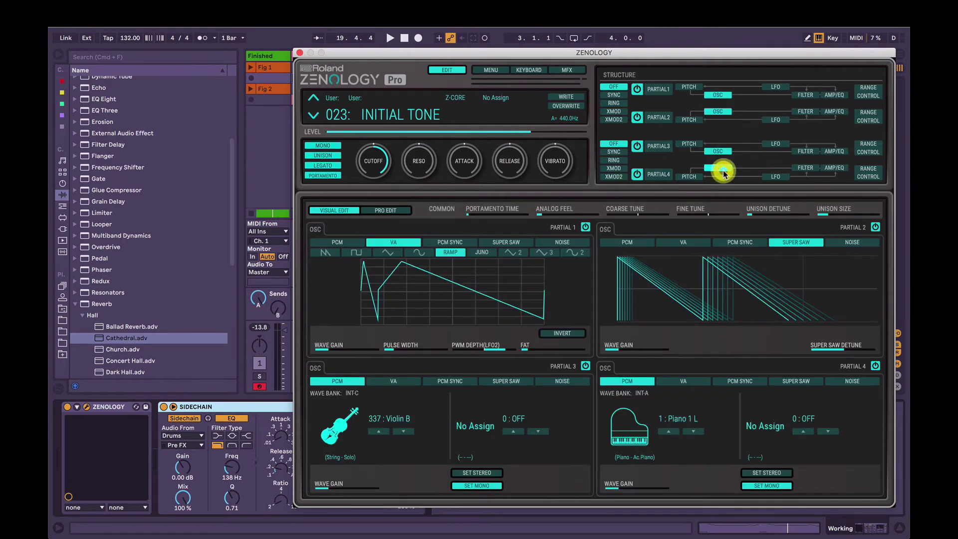
left_click(851, 381)
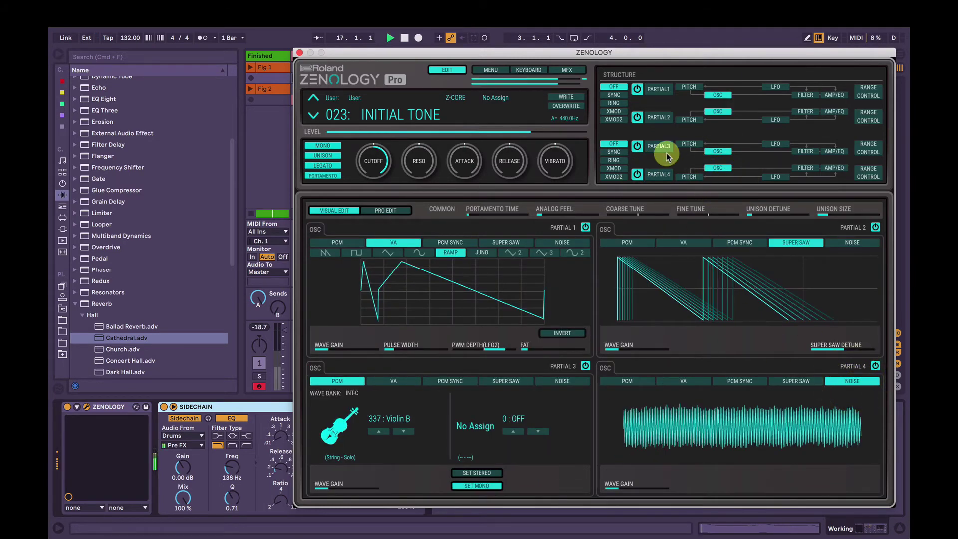
key("space")
left_click(837, 168)
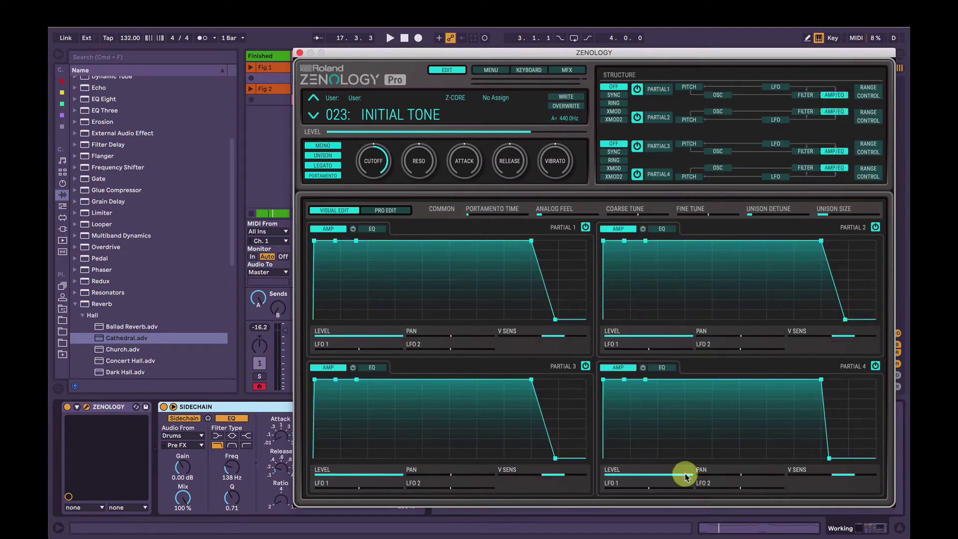
left_click_drag(686, 477, 641, 485)
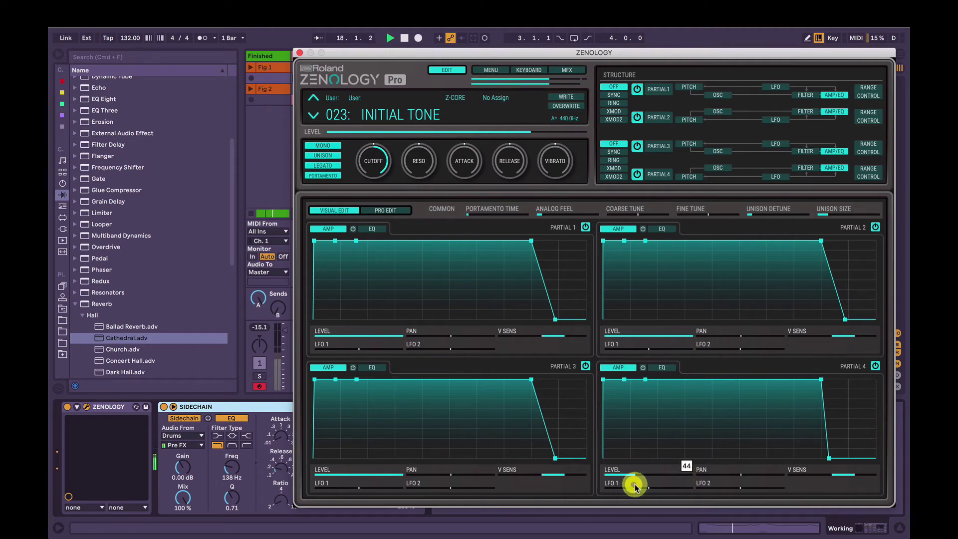
left_click(637, 175)
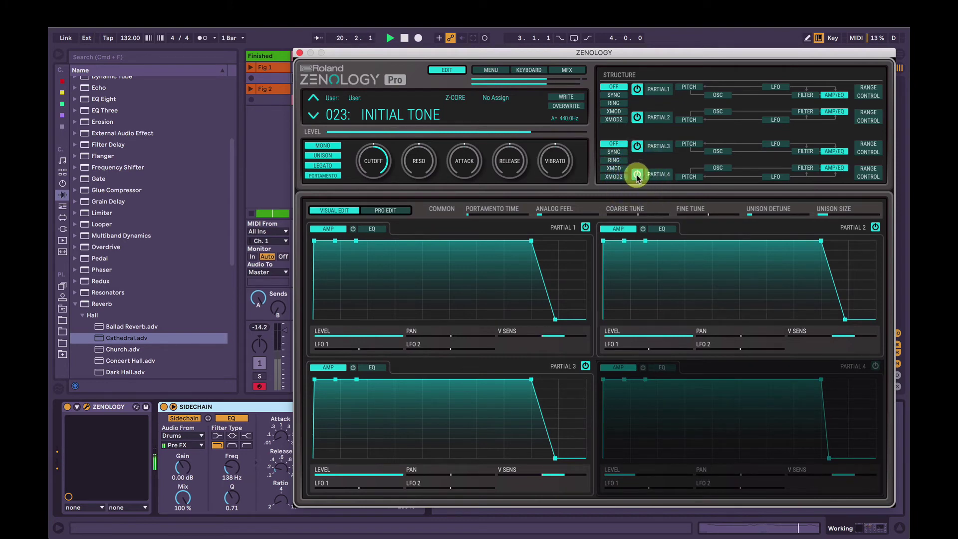
left_click(637, 174)
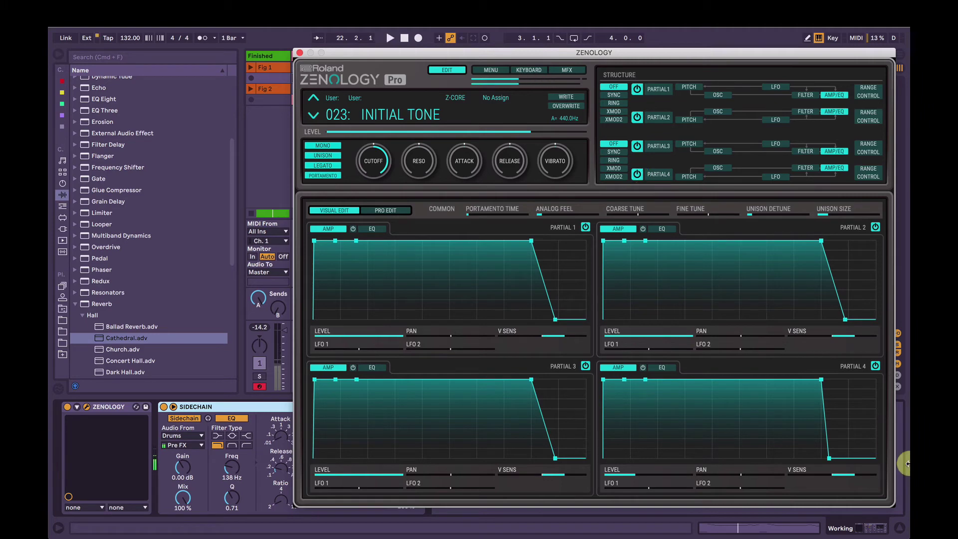
Lengthen Partial 4's release to 205 and sweep the overall cutoff to -37.
left_click(829, 458)
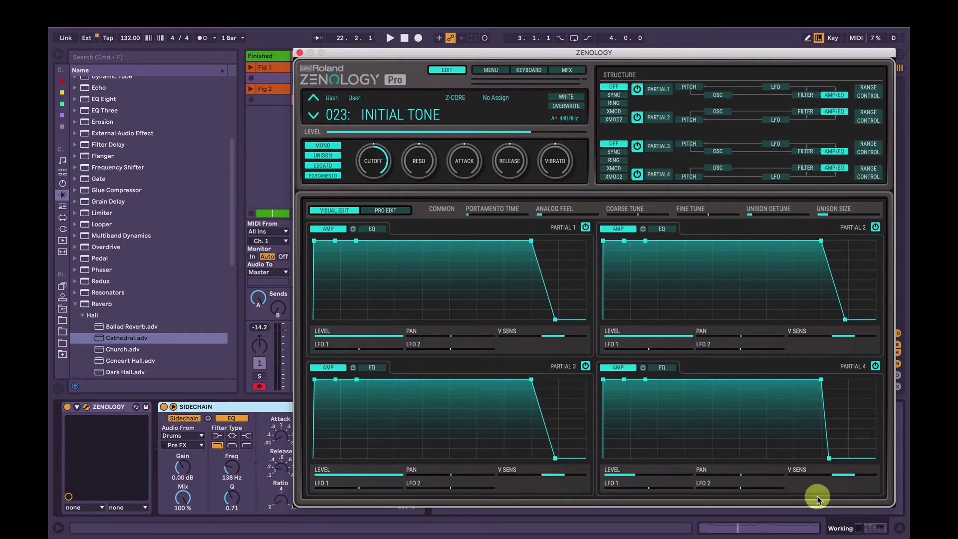
left_click_drag(829, 459, 831, 459)
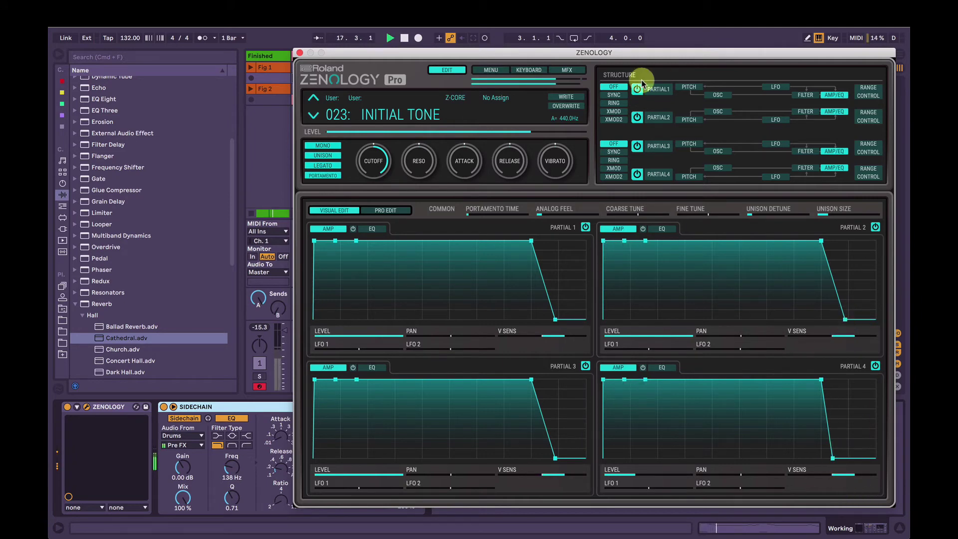
mouse_move(380, 174)
left_click_drag(380, 175, 381, 207)
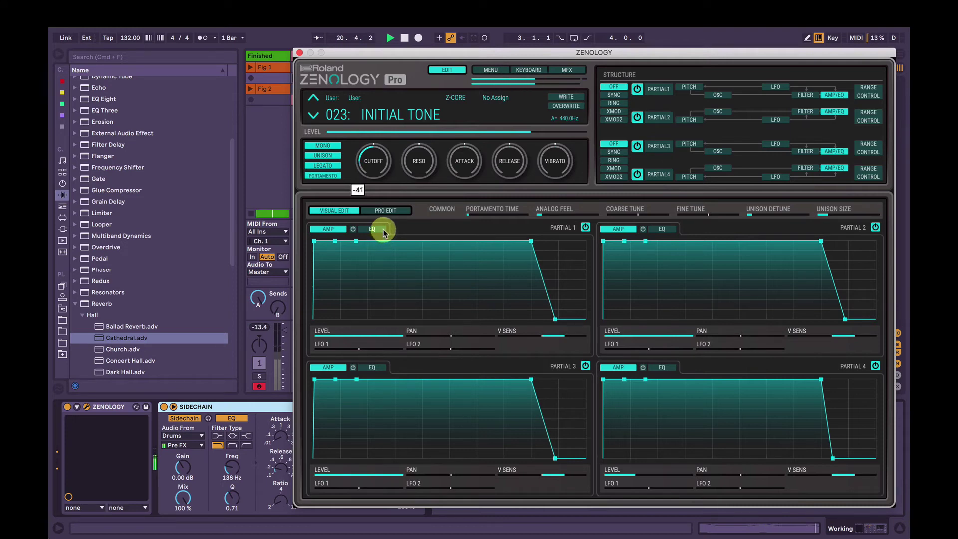
left_click_drag(380, 212, 370, 235)
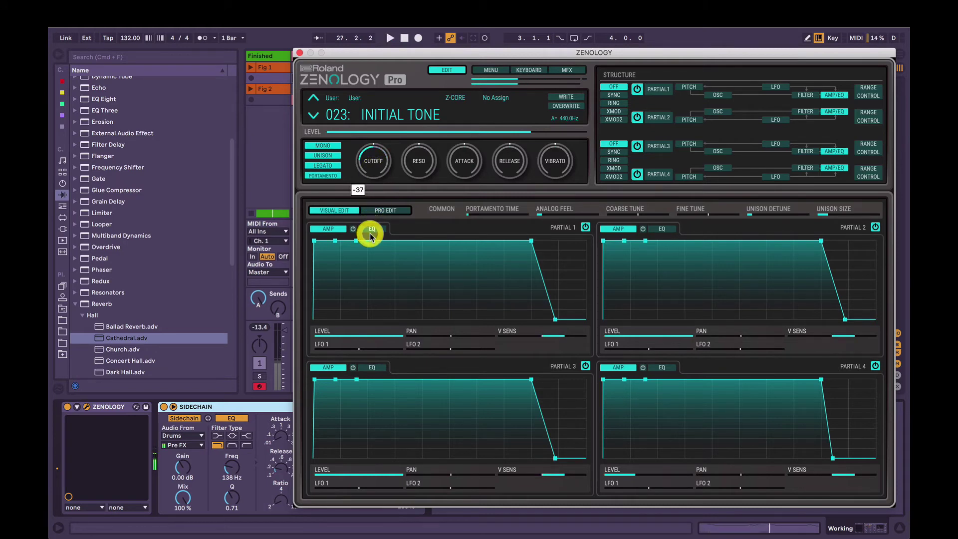
Compare the partials' filter and amp settings in the detailed list and graphical views.
left_click(808, 168)
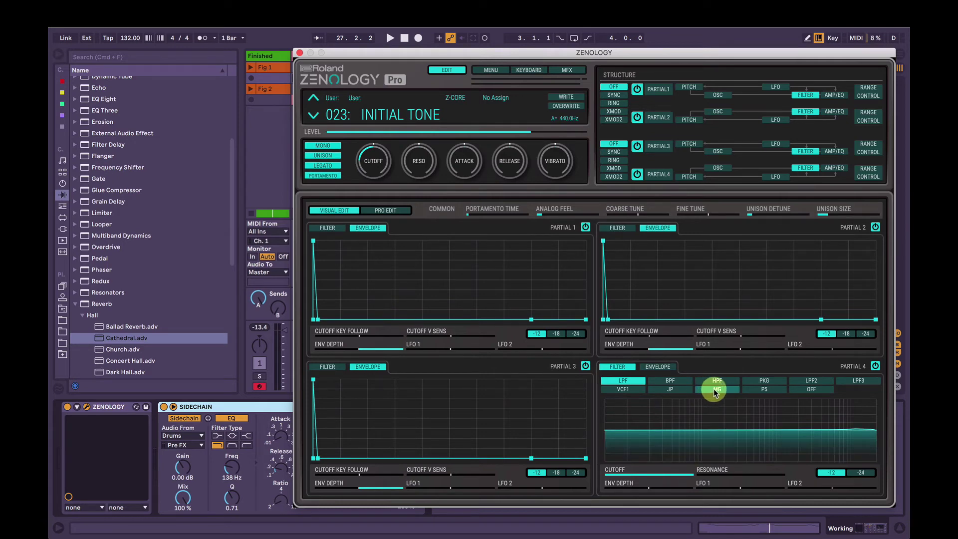
left_click(392, 214)
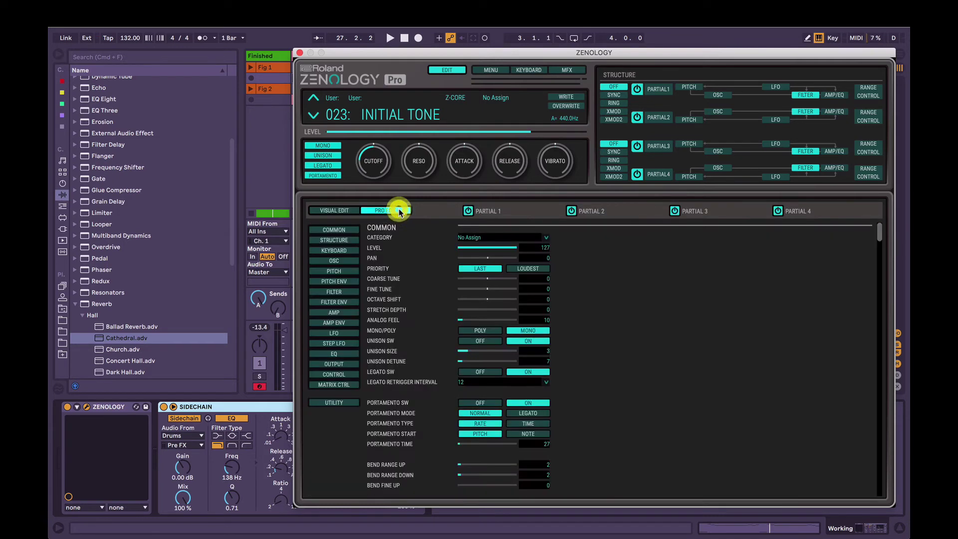
left_click(343, 293)
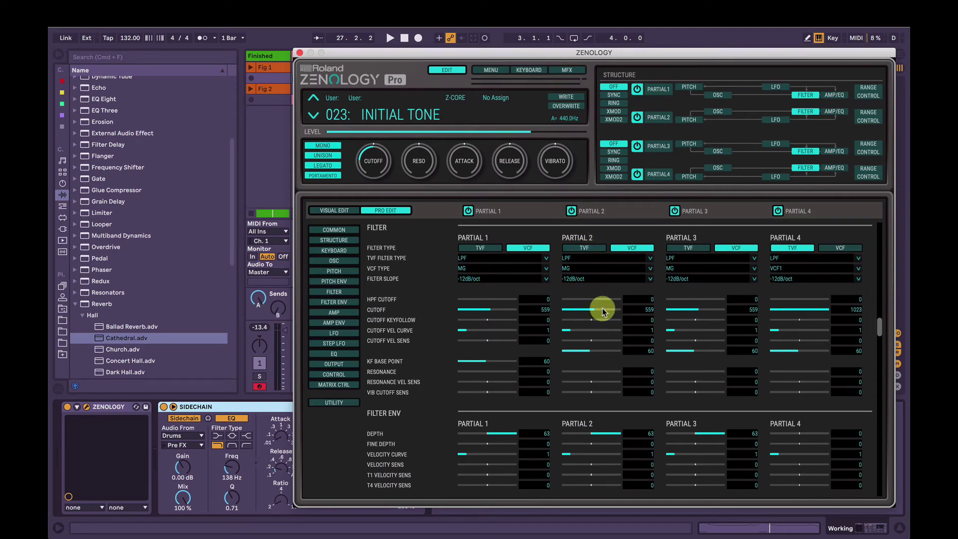
left_click(821, 112)
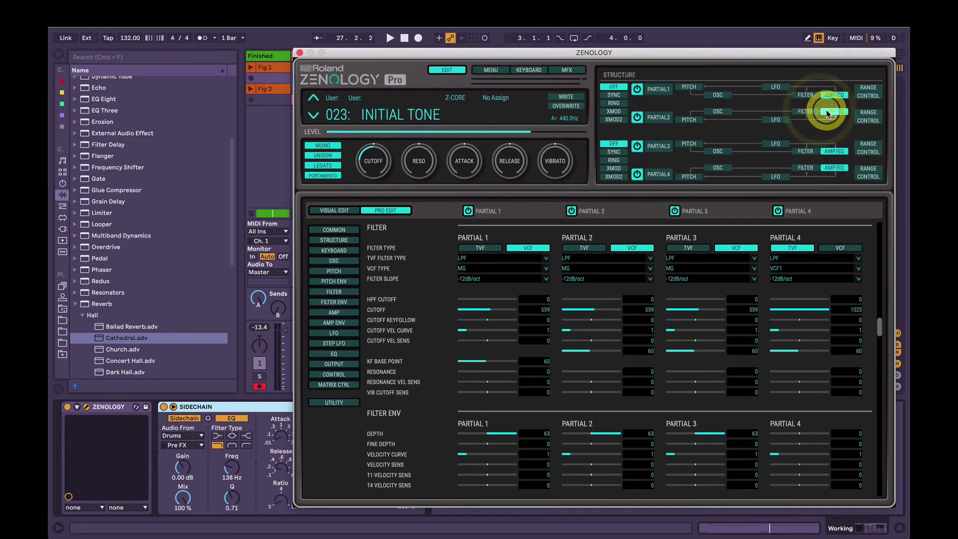
left_click(344, 210)
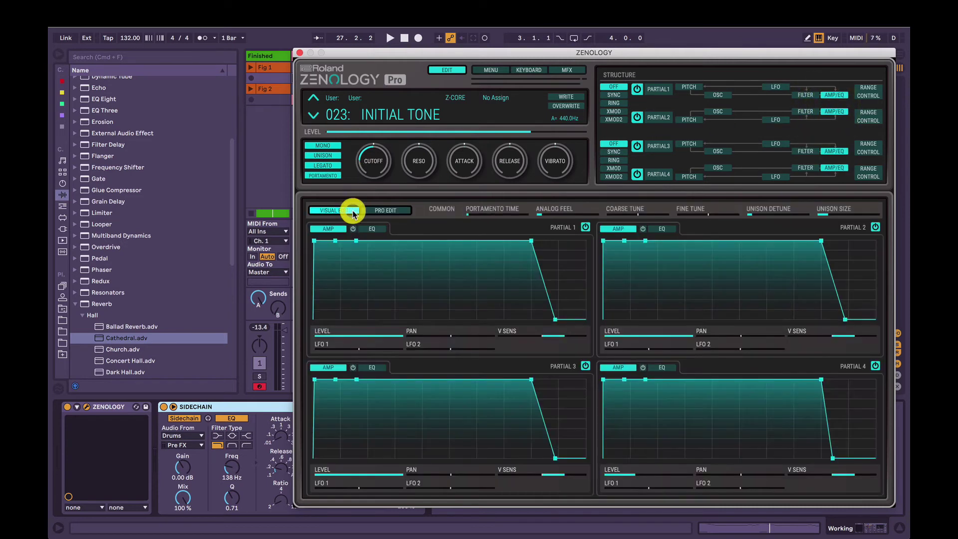
left_click(313, 241)
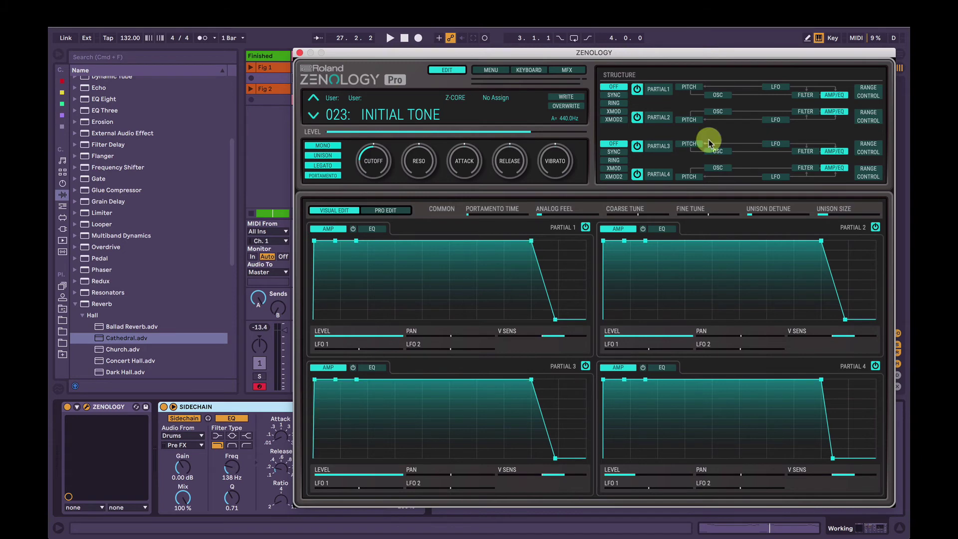
left_click(385, 210)
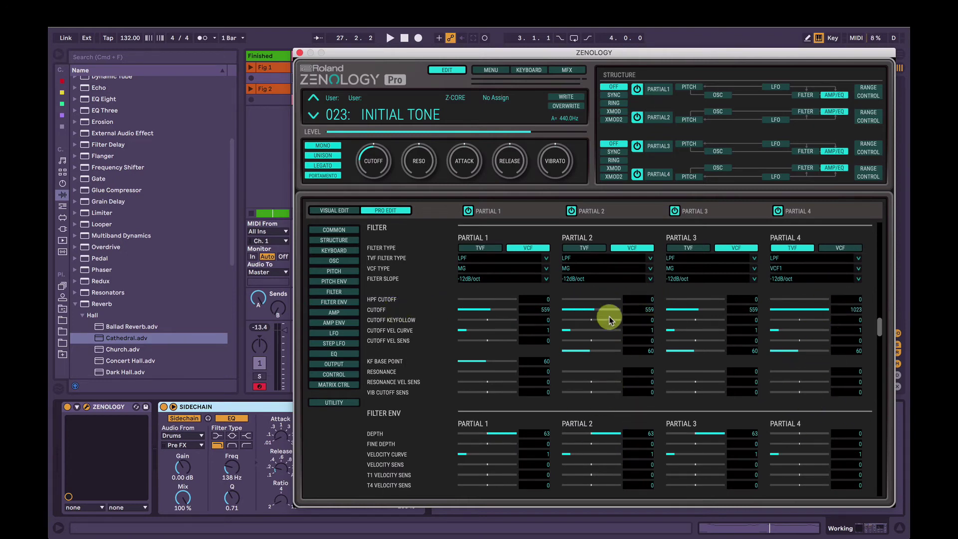
Set Partial 4's cutoff to 559, filter envelope depth to 63 and decay to 93.
double_click(849, 308)
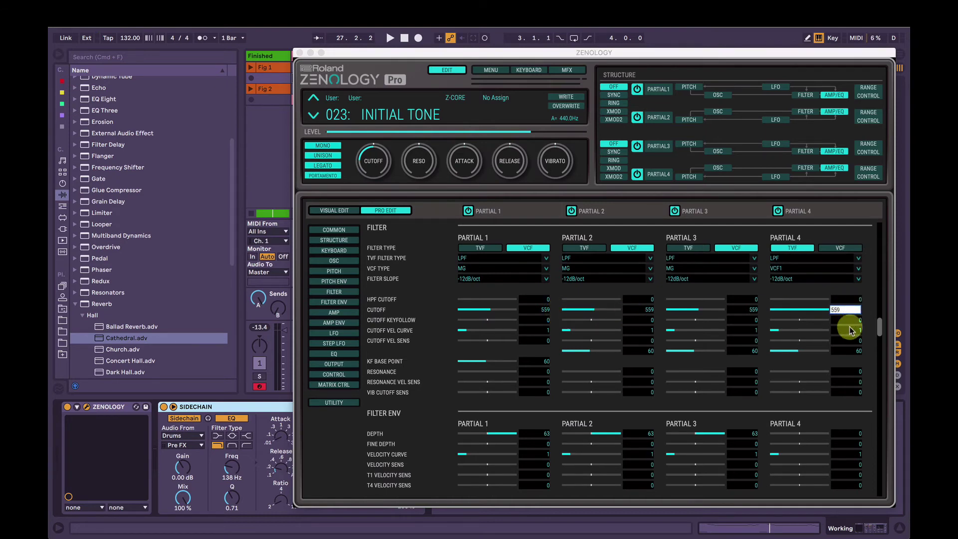
key("Return")
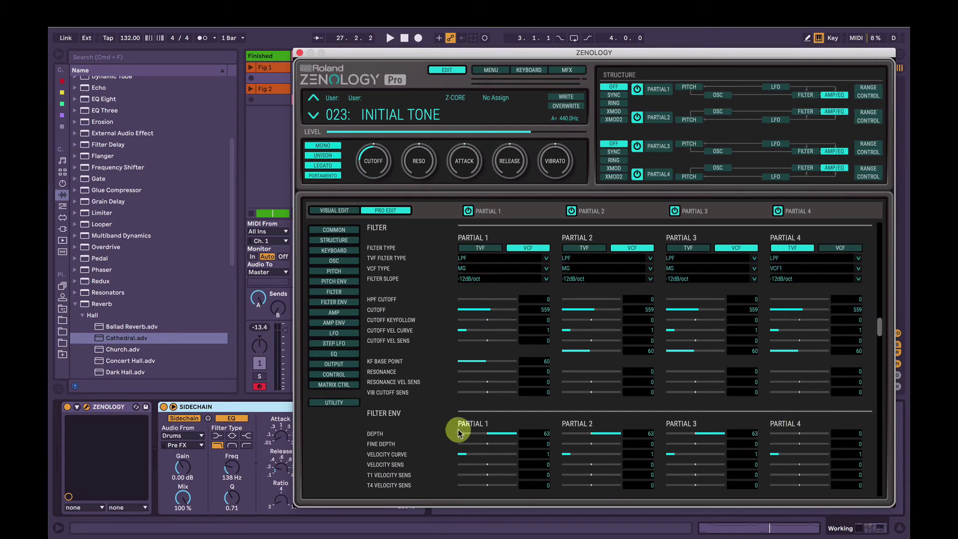
double_click(843, 432)
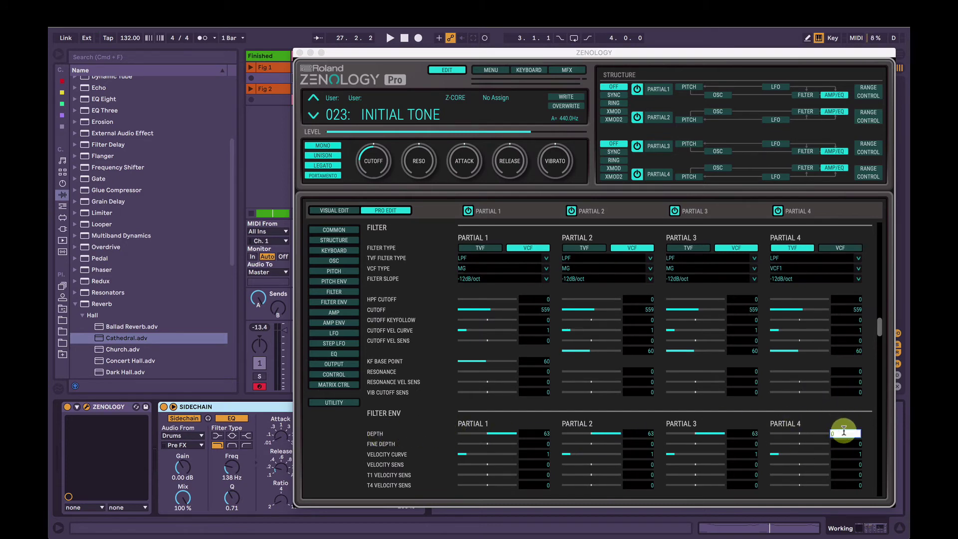
type("63")
key("Return")
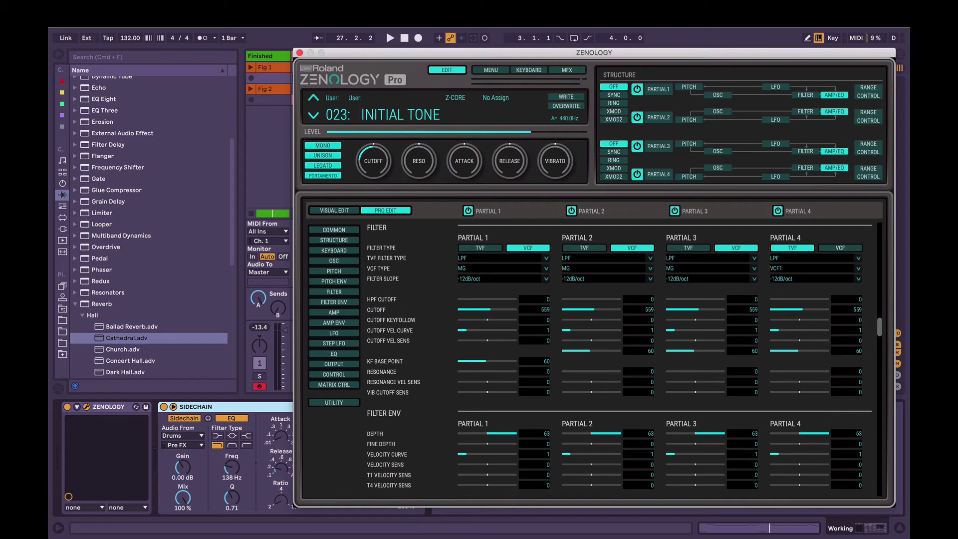
scroll(872, 412, "down", 3)
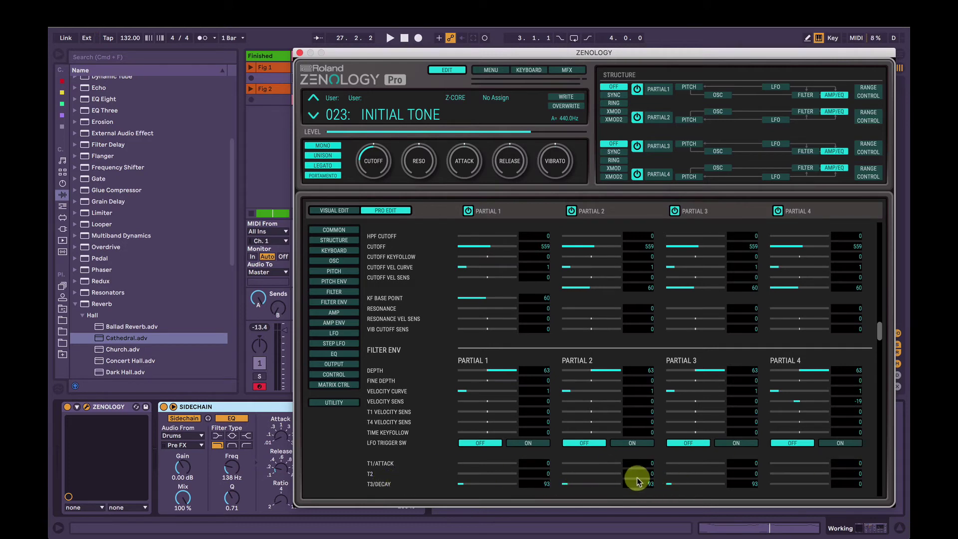
double_click(844, 483)
type("93")
key("Return")
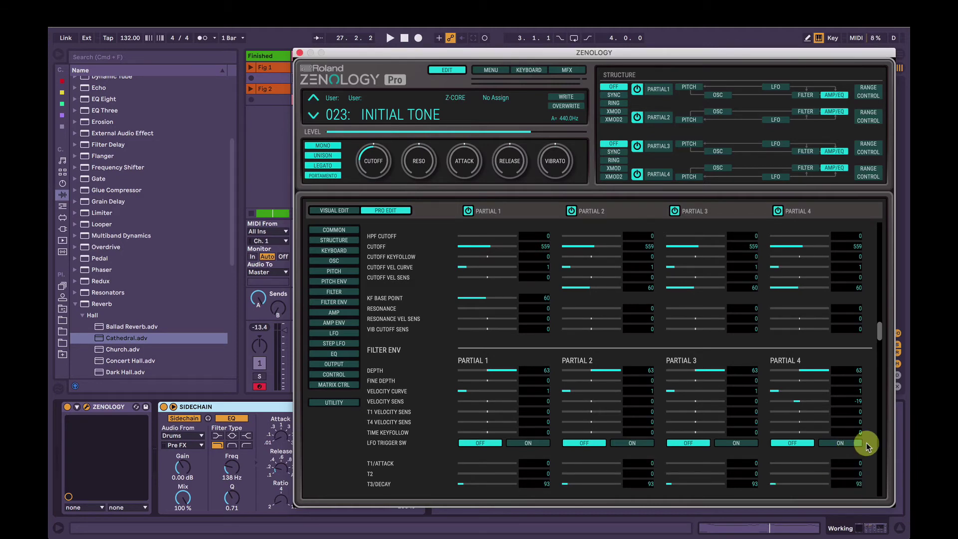
Enter Partial 4's T1 velocity sensitivity (ending at -19) and sweep the cutoff back to 63.
double_click(835, 413)
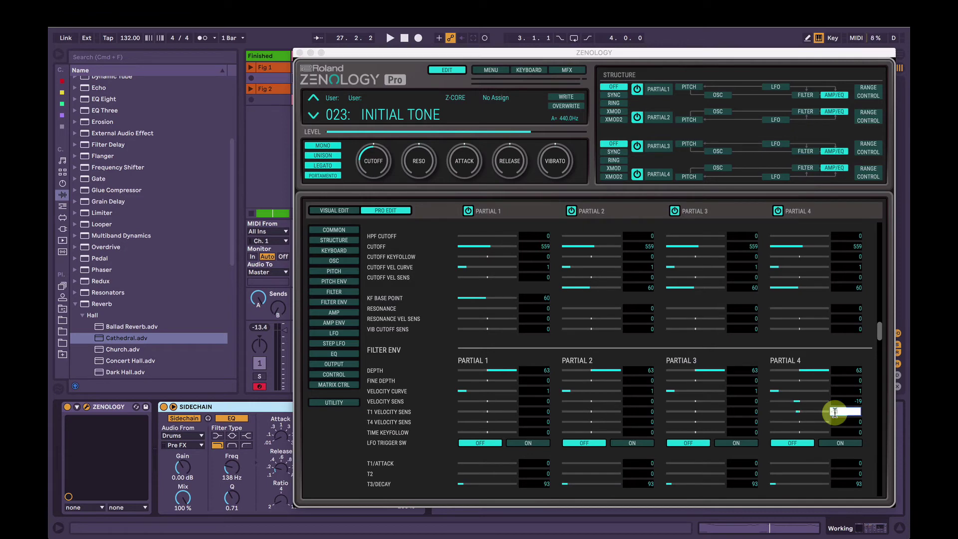
type("-1")
key("Return")
left_click(882, 307)
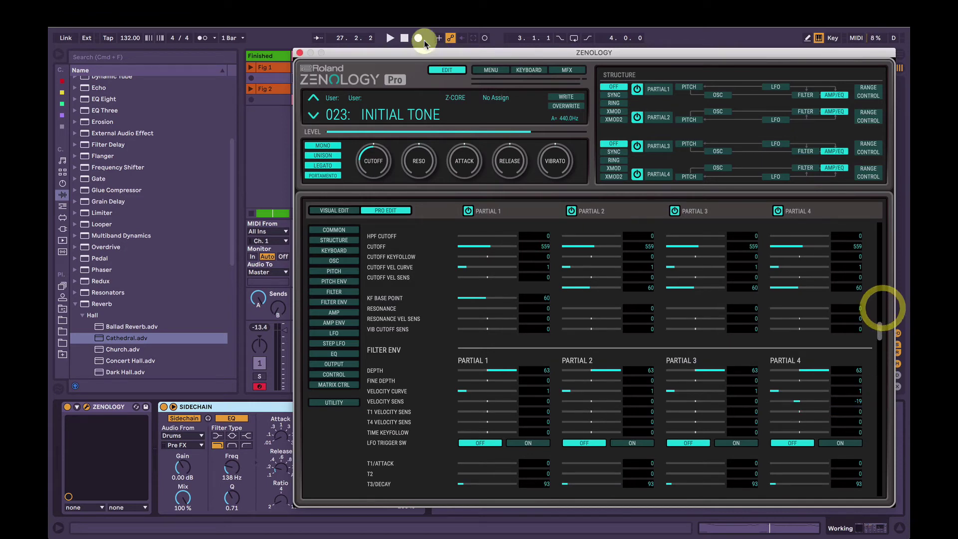
left_click(420, 39)
left_click_drag(373, 161, 348, 84)
left_click(383, 171)
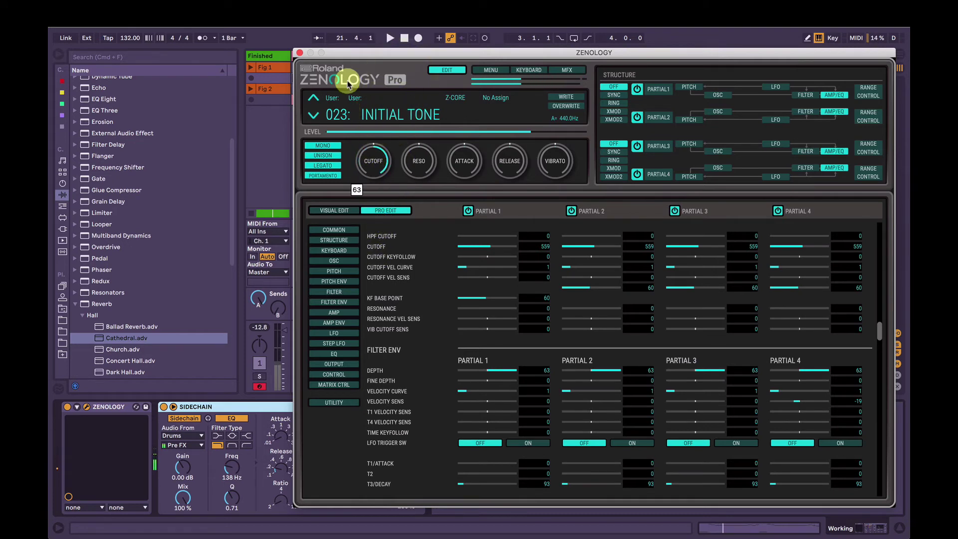
left_click(333, 210)
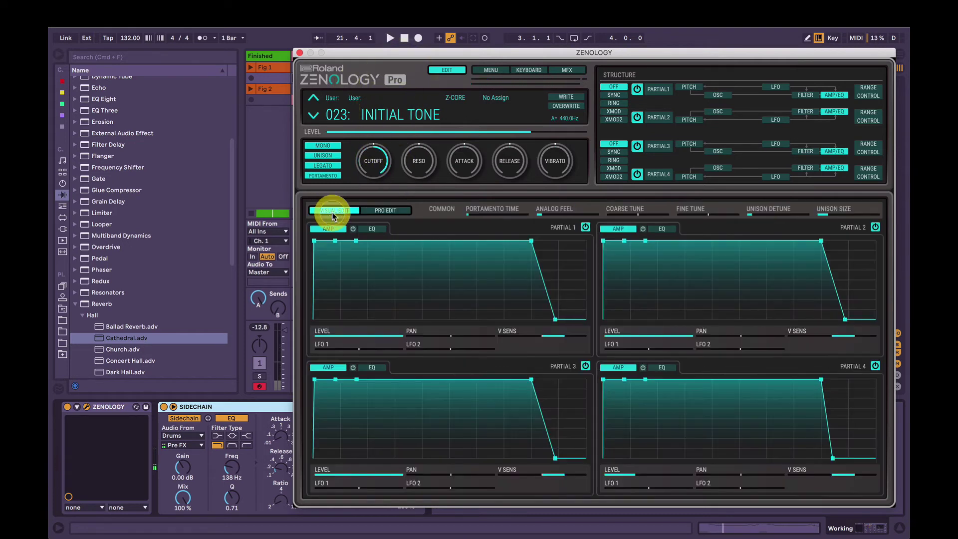
Restart playback and reopen the Working track's Zenology editor over the session.
left_click(300, 52)
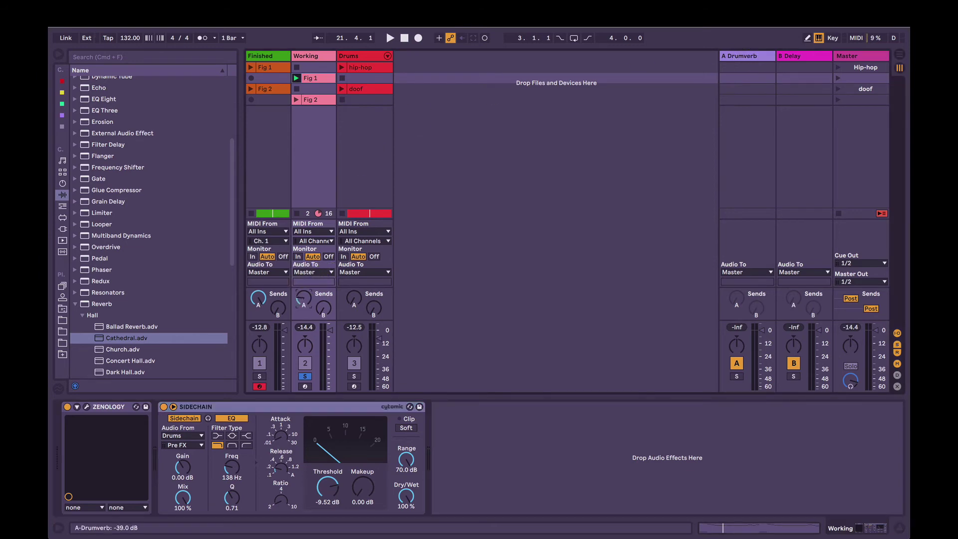
key("space")
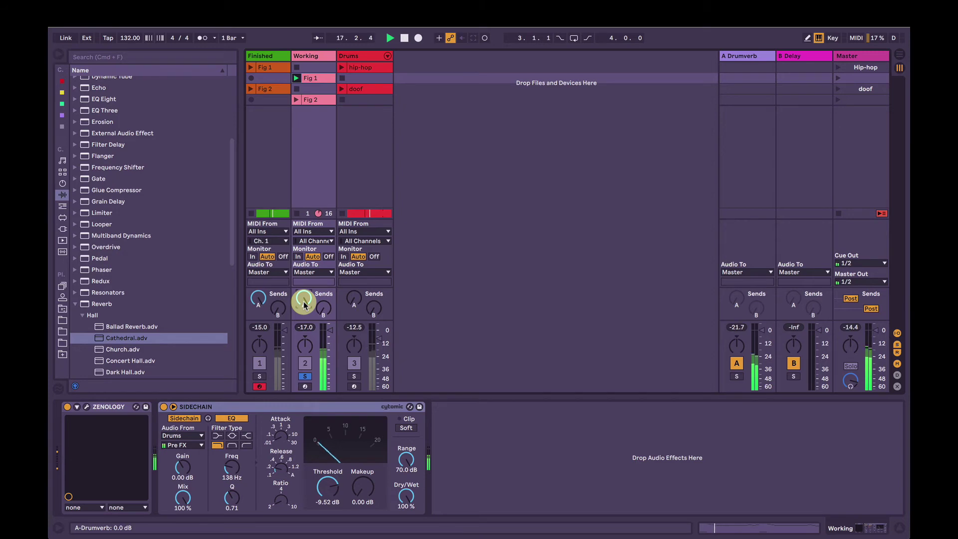
left_click(310, 54)
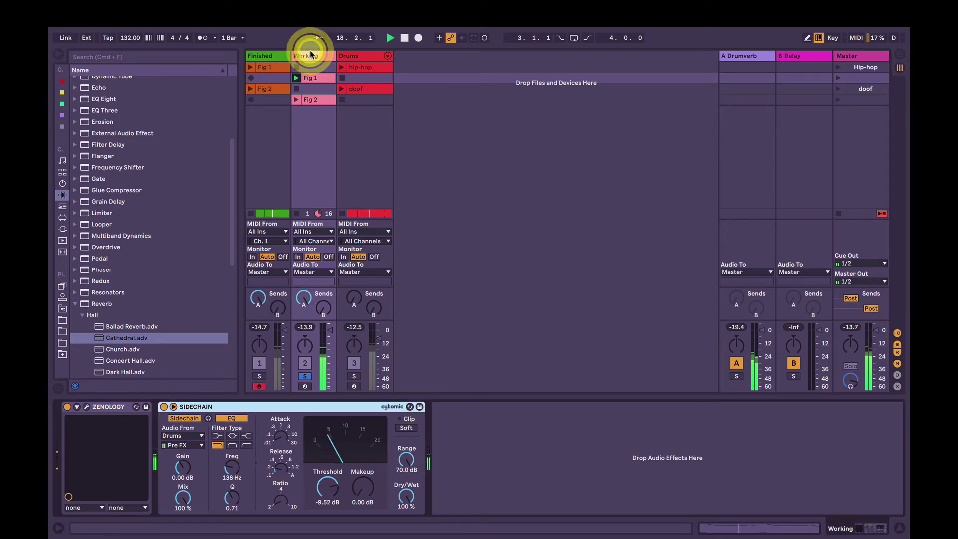
left_click(86, 410)
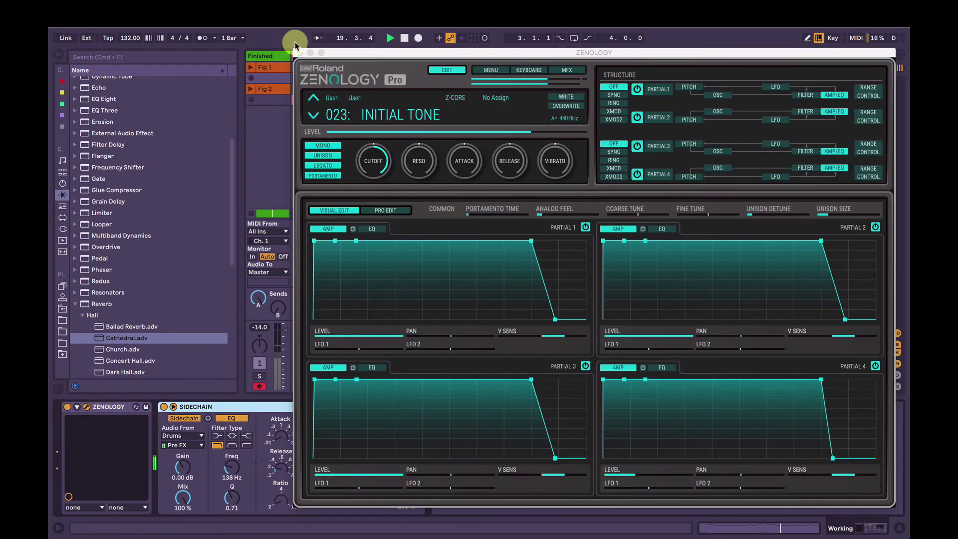
Close the Zenology editor, stop playback and inspect the Drums clip across Session and Arrangement views.
left_click(299, 50)
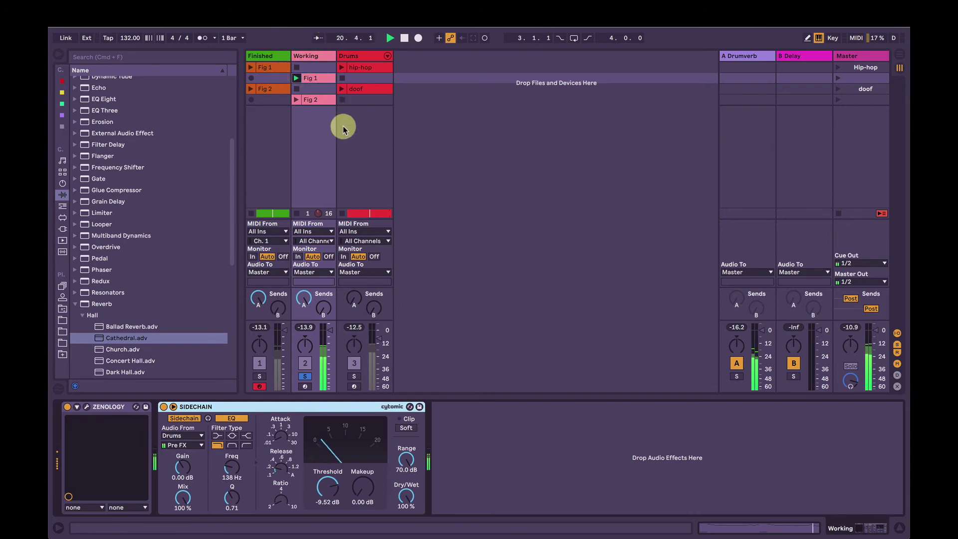
key("space")
key("Tab")
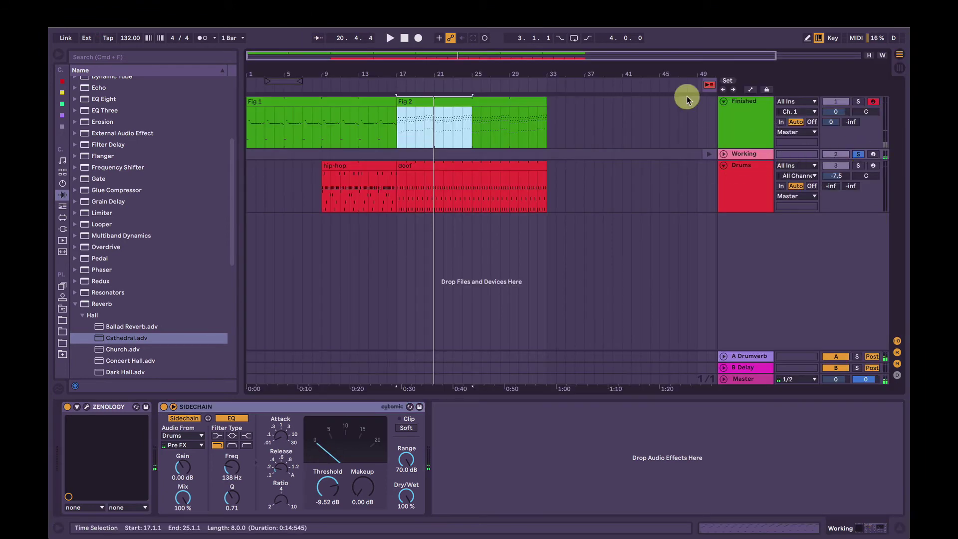
key("Tab")
left_click(349, 108)
key("Tab")
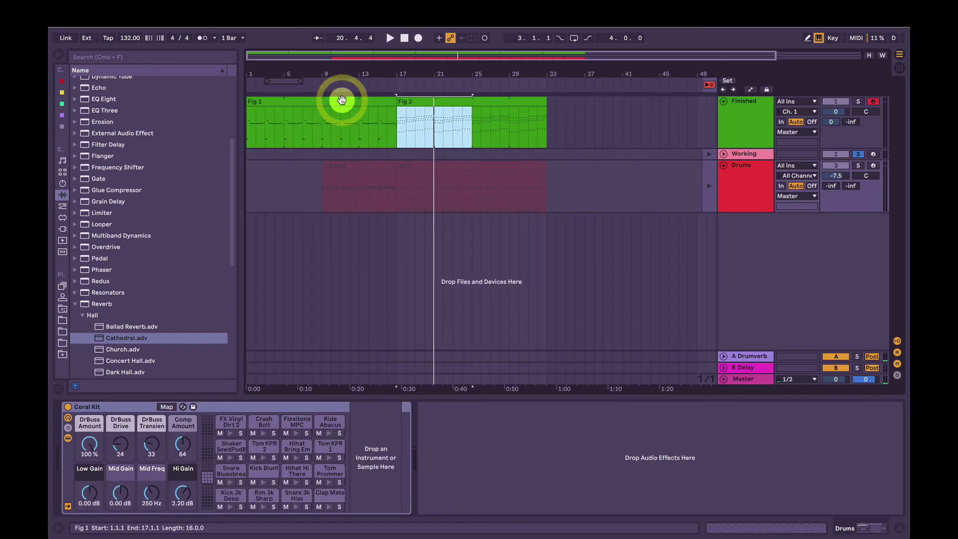
key("Tab")
Stop the Finished track's clip, restart playback and show the Working track's devices.
left_click(249, 212)
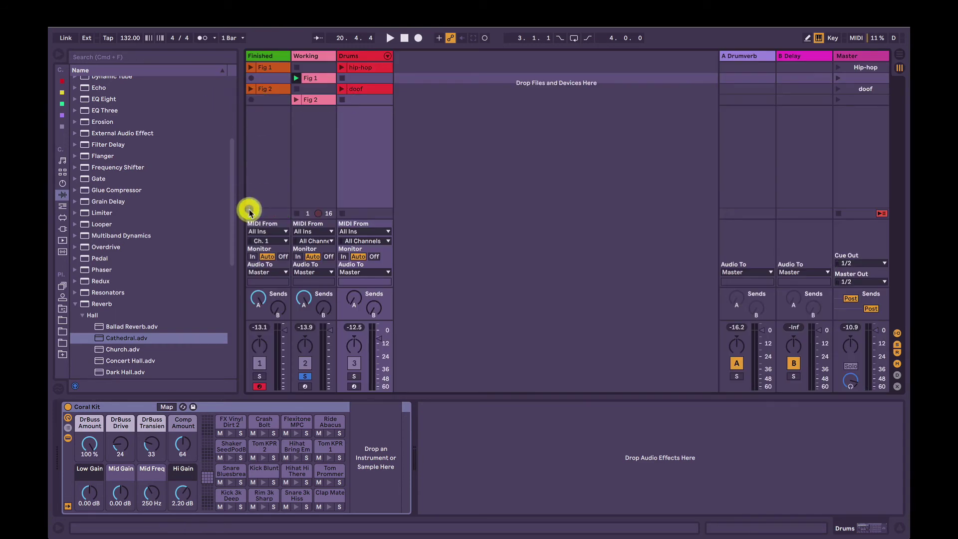
key("space")
left_click(315, 56)
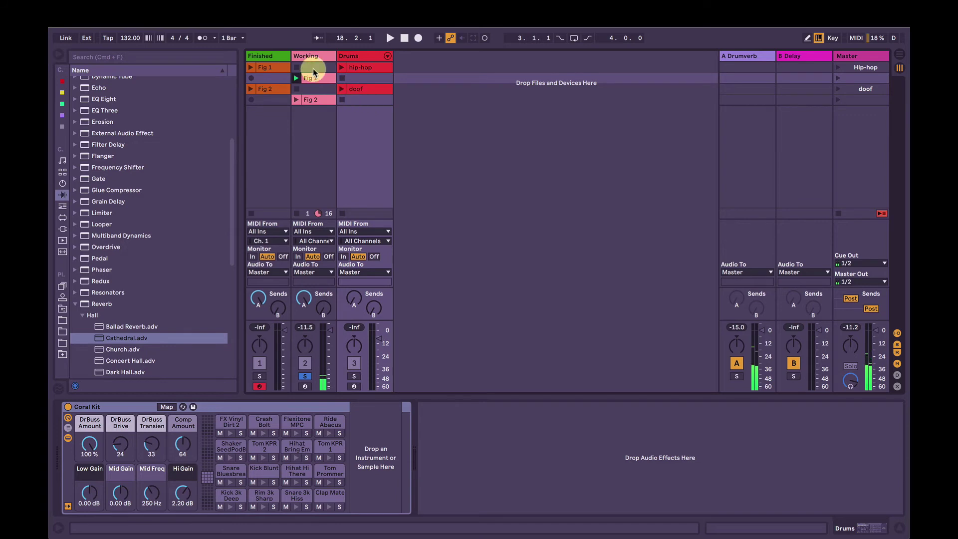
left_click(320, 59)
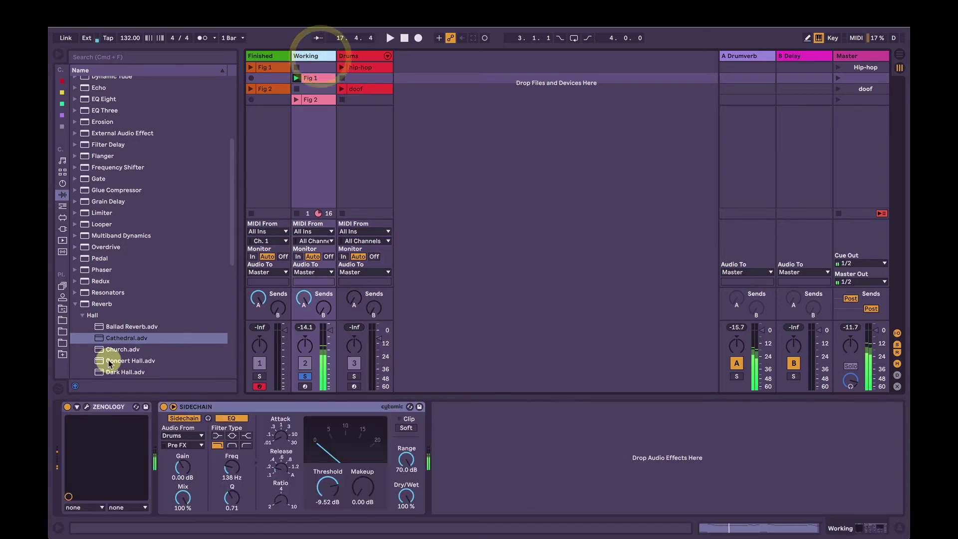
Raise Zenology's overall filter cutoff while the set plays.
left_click(88, 407)
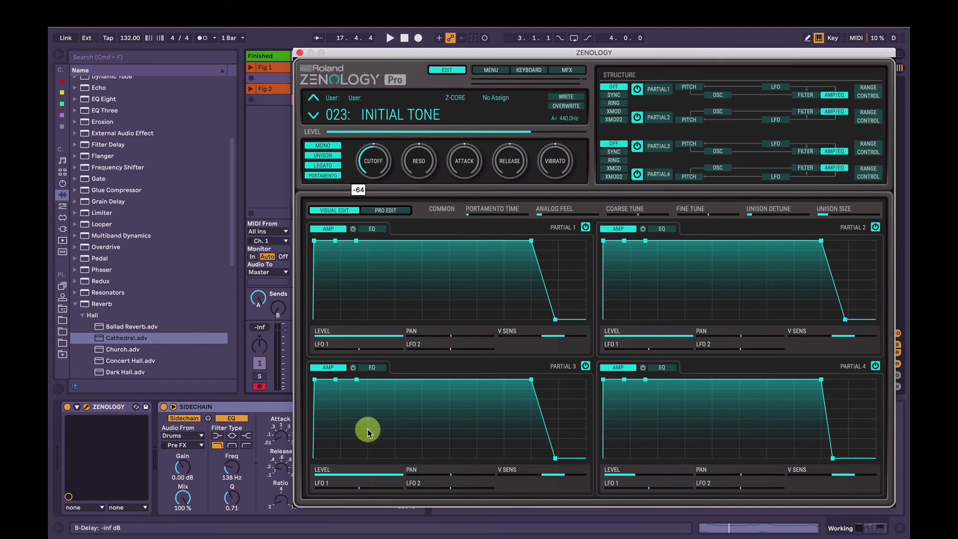
left_click(374, 166)
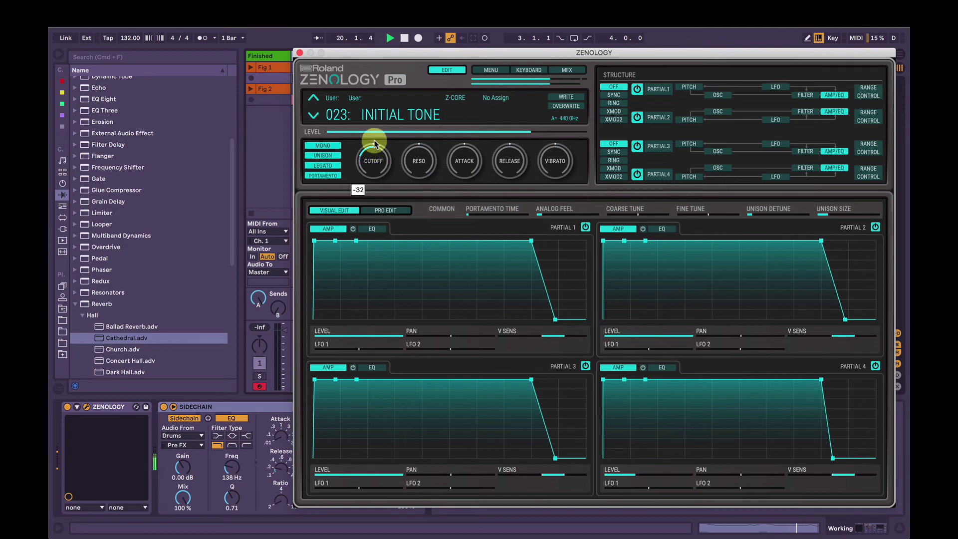
left_click_drag(376, 144, 376, 108)
left_click(300, 53)
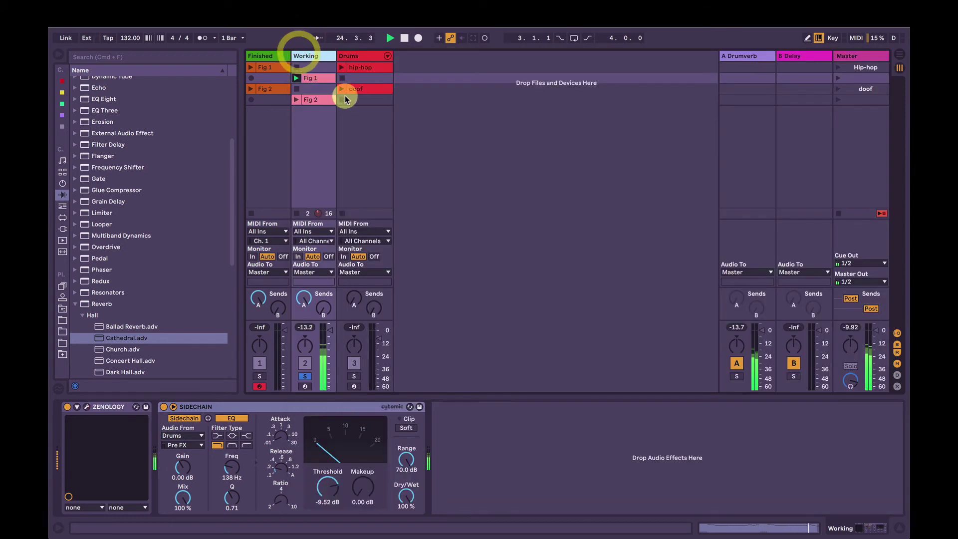
Launch the Drums doof clip, unsolo Working, and turn the cutoff down against the drums.
left_click(343, 89)
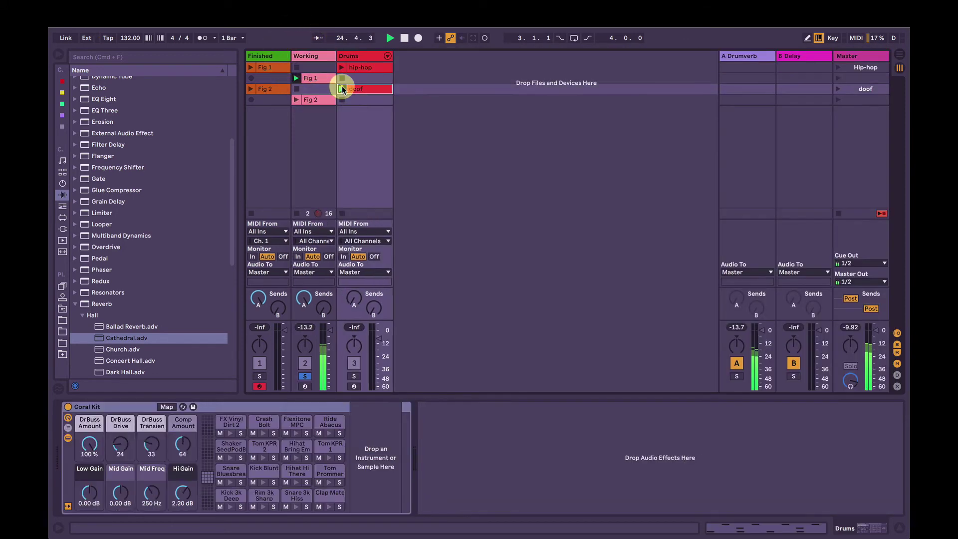
left_click(305, 377)
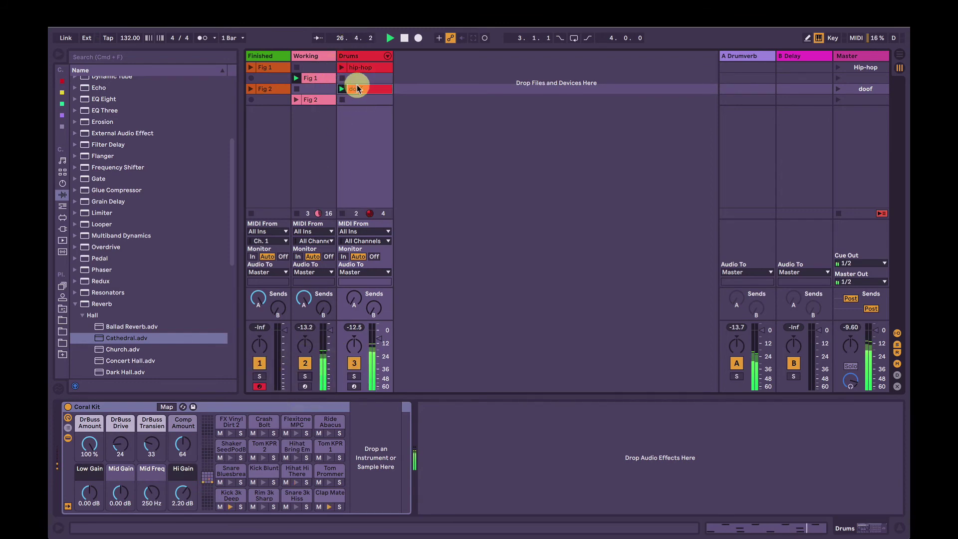
left_click(317, 55)
left_click(87, 407)
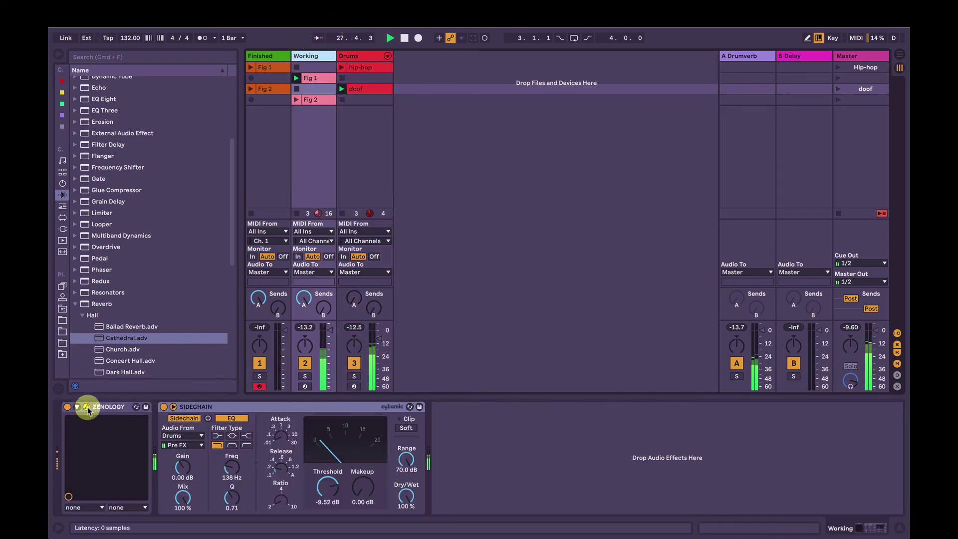
left_click_drag(386, 182, 370, 171)
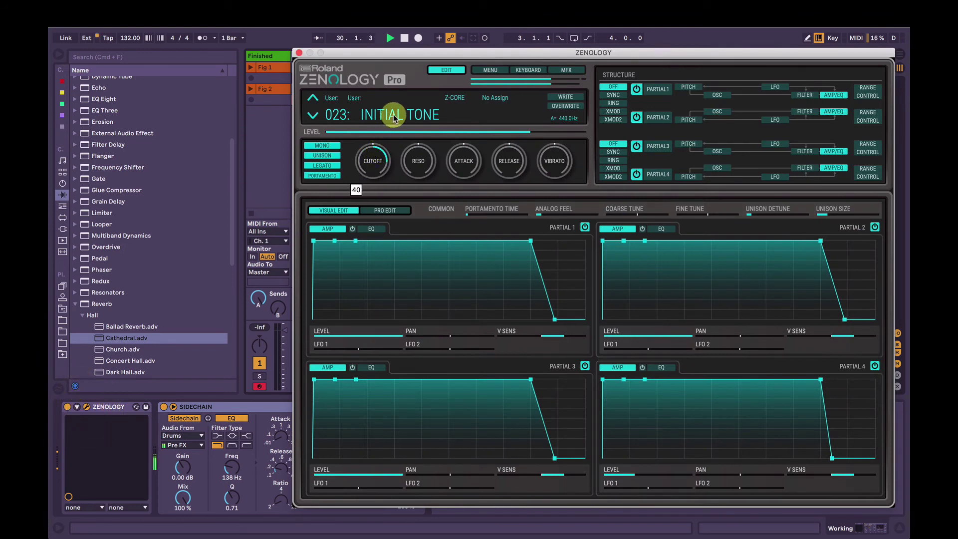
Launch the Drums hip-hop clip and pull the cutoff down to -32.
left_click_drag(405, 52, 534, 112)
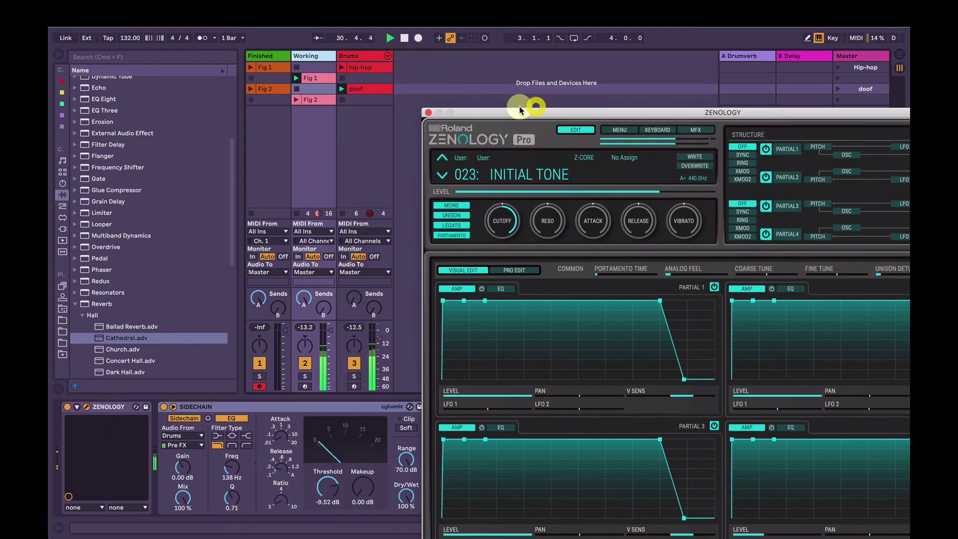
left_click(344, 69)
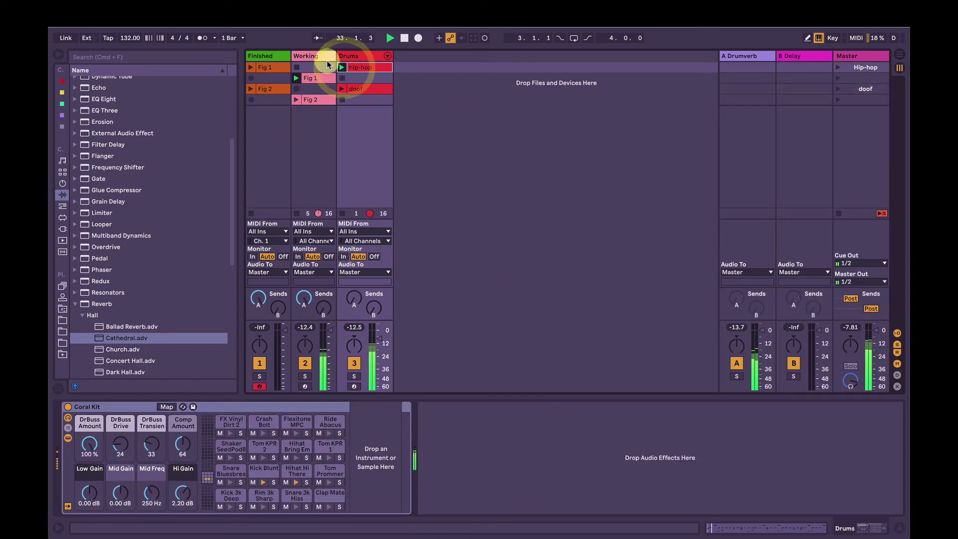
left_click(321, 56)
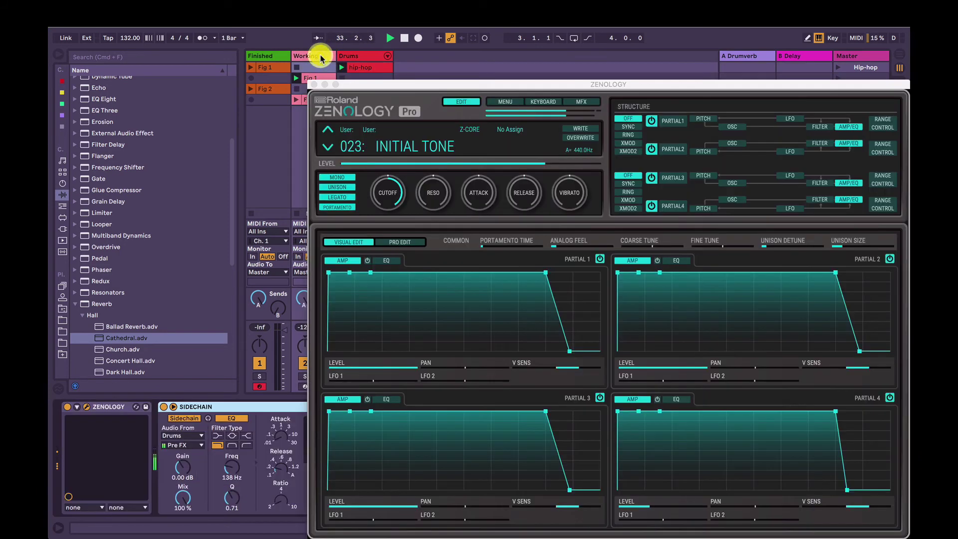
left_click_drag(385, 187, 391, 270)
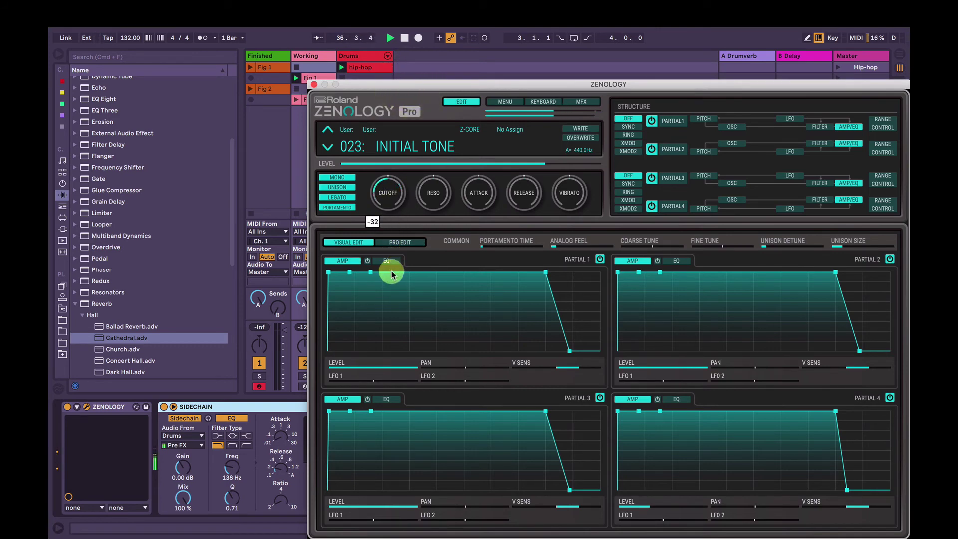
Set the Working track's Zenology multi-effect type to JUNO-106 Chorus.
left_click(314, 84)
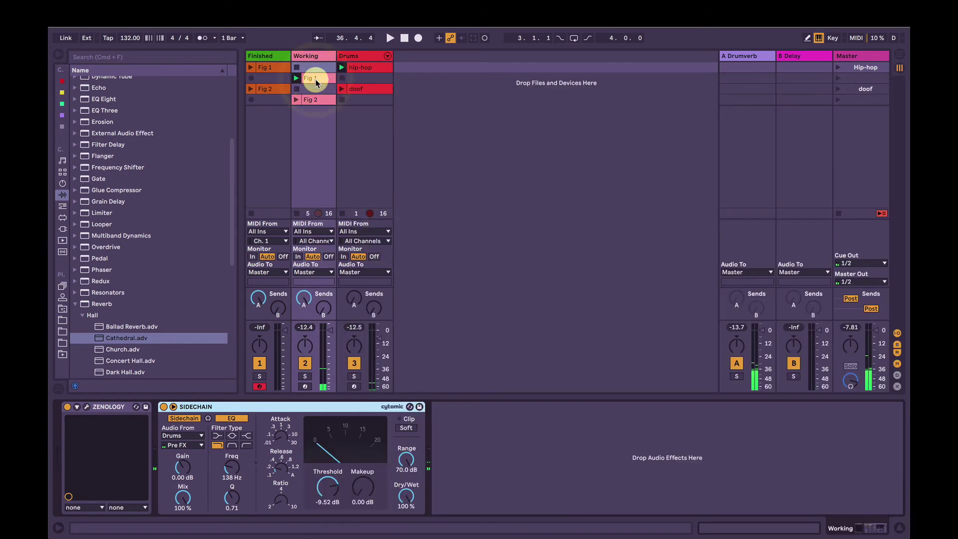
left_click(316, 66)
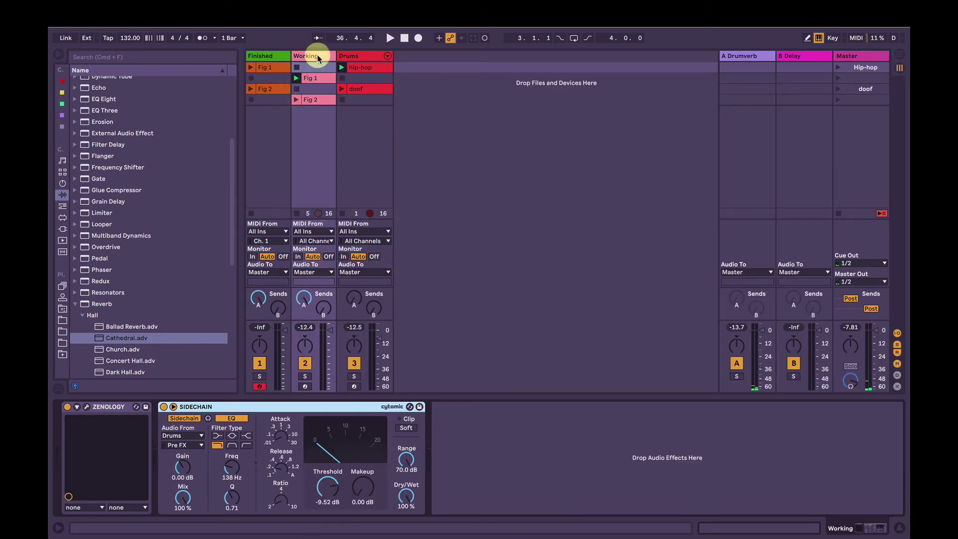
left_click(317, 56)
left_click(90, 408)
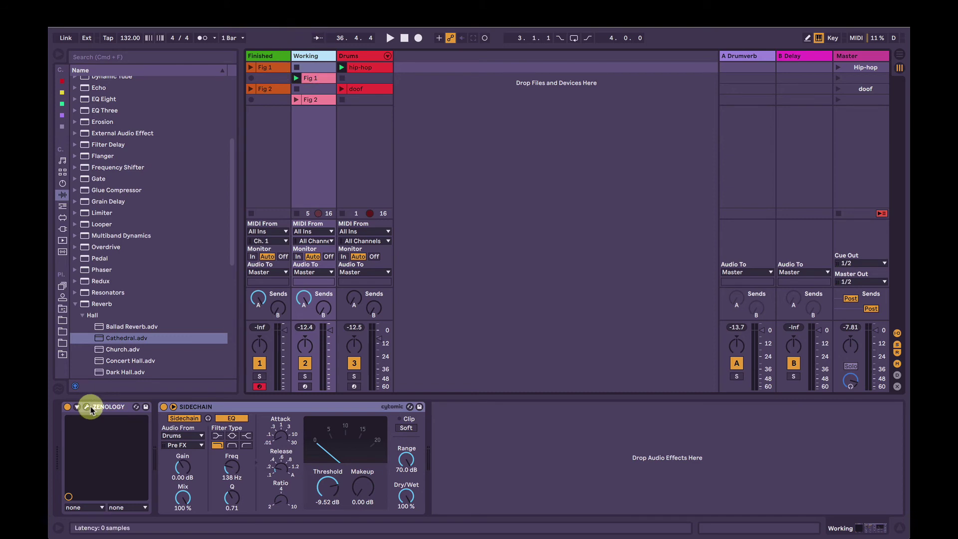
left_click(87, 407)
left_click_drag(456, 83, 408, 34)
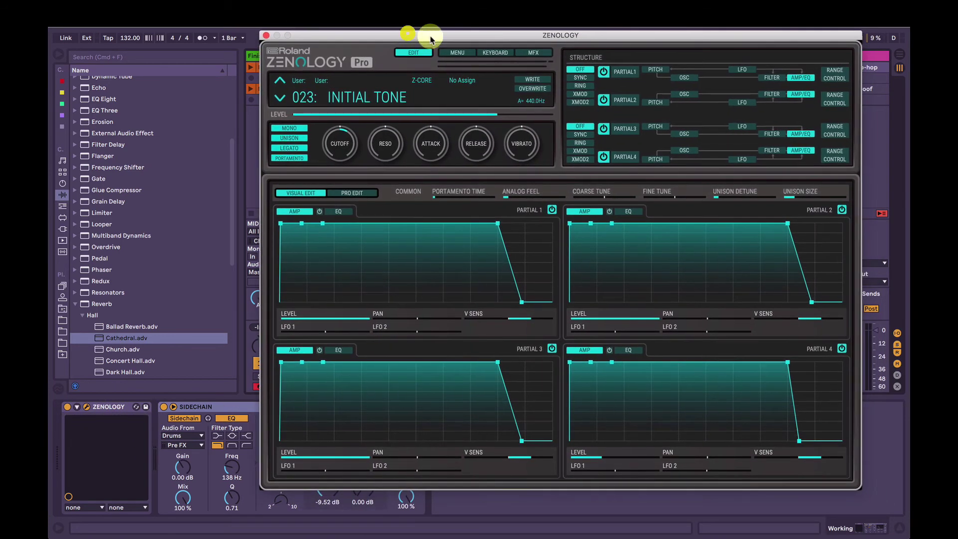
left_click(543, 50)
left_click(327, 396)
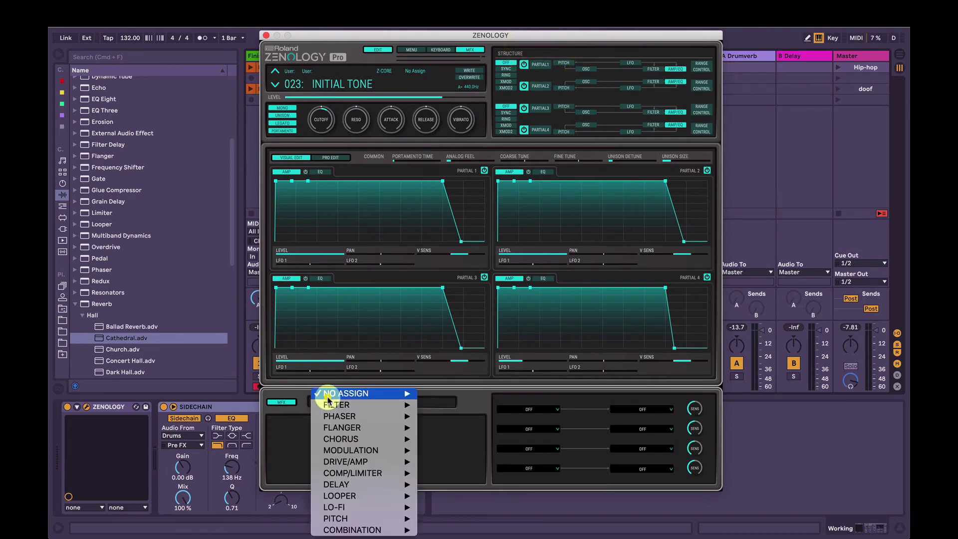
mouse_move(338, 443)
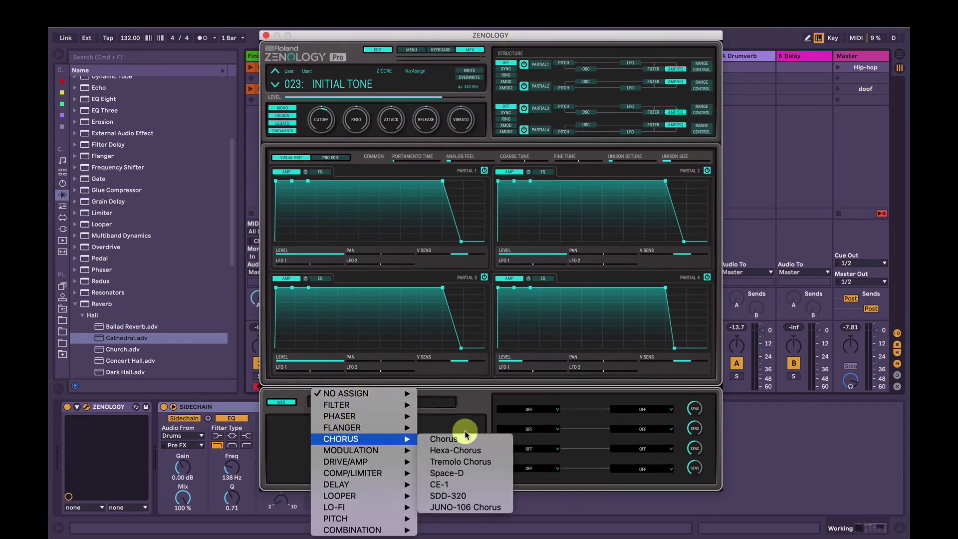
left_click(467, 507)
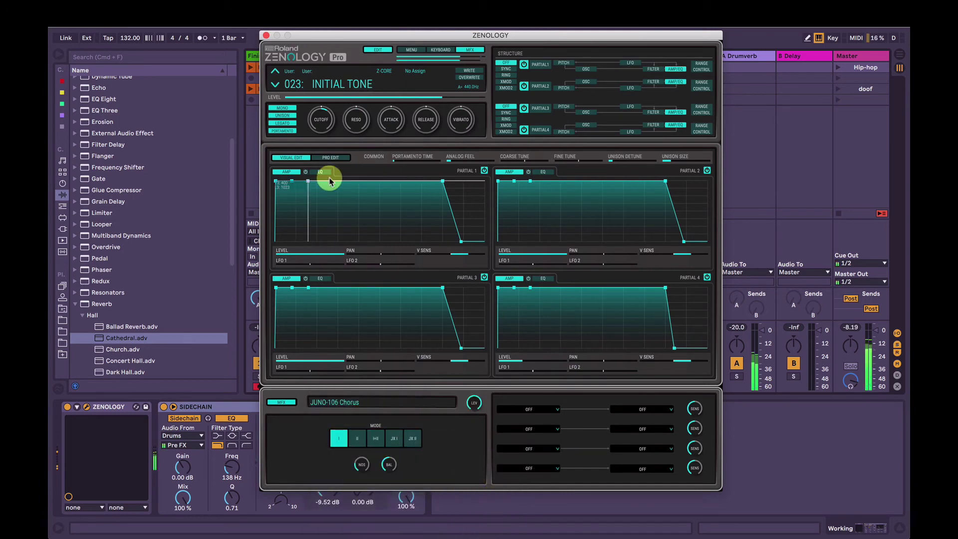
Audition the chorus in modes II, I+II and JX I with NOS raised to 94.
left_click(266, 36)
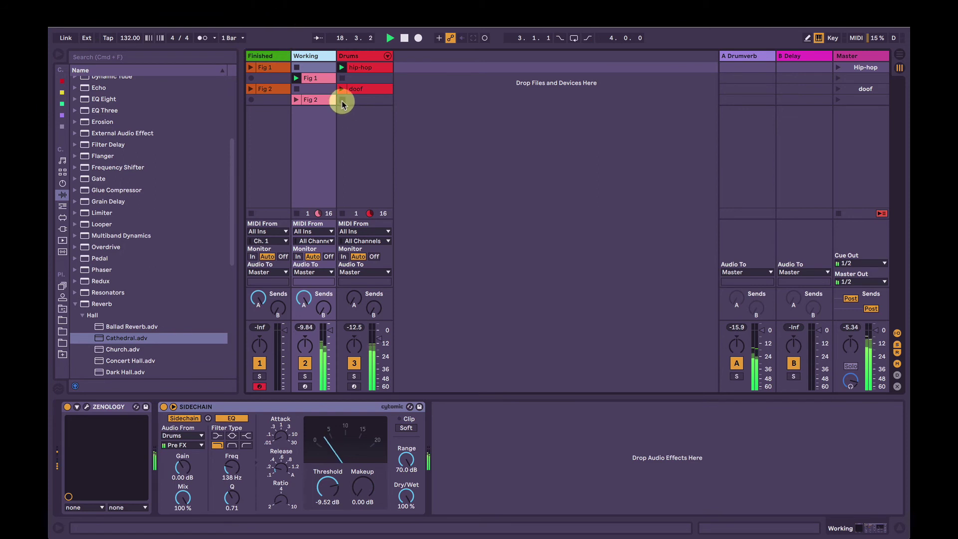
left_click(317, 51)
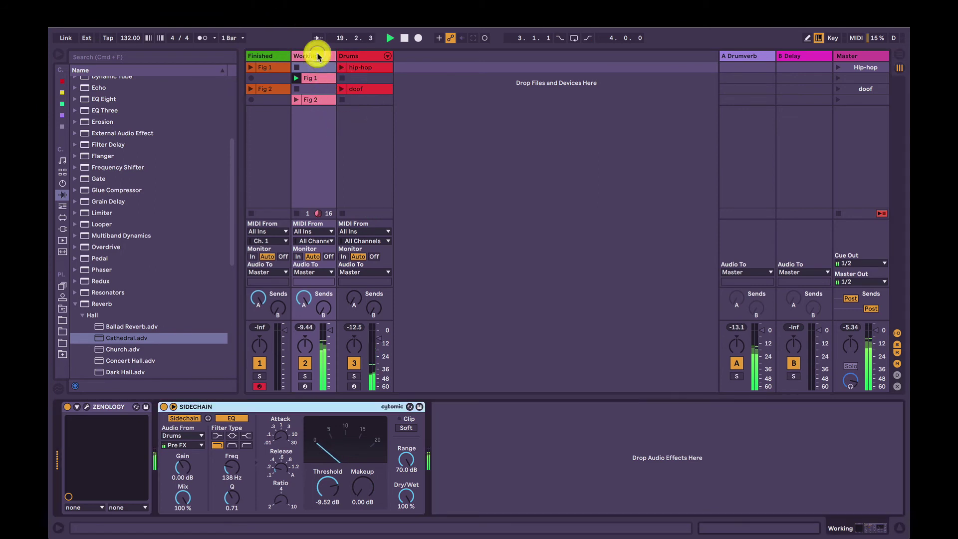
left_click(87, 405)
left_click(356, 438)
left_click(371, 438)
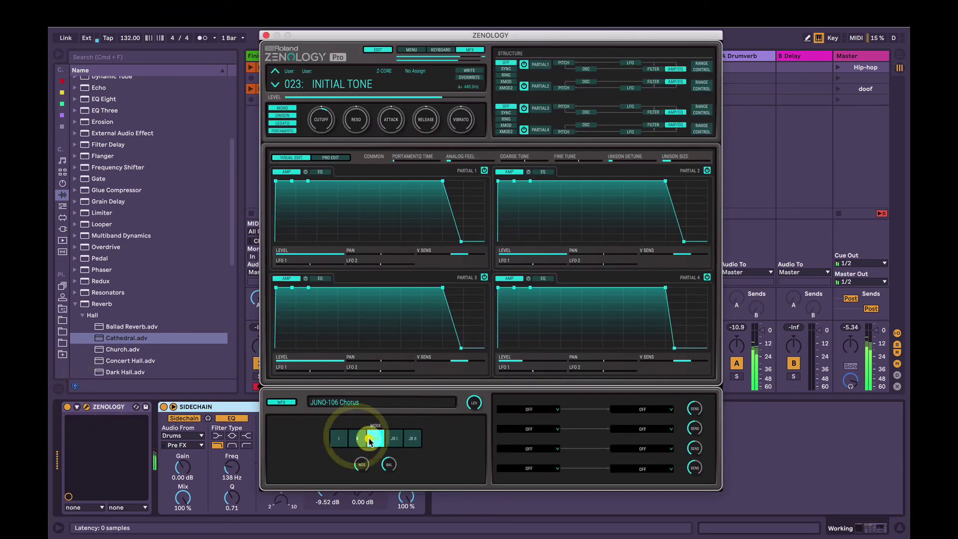
left_click_drag(371, 442, 367, 464)
left_click(394, 439)
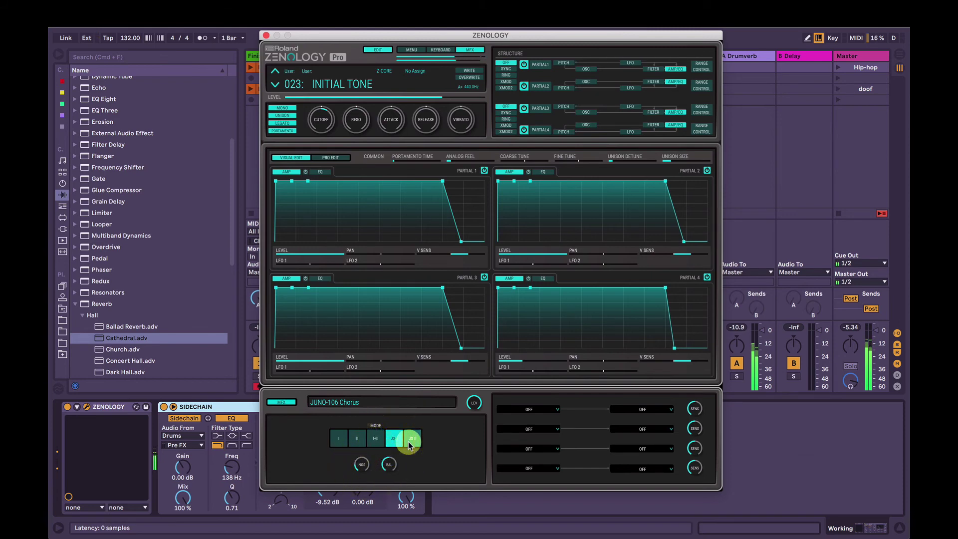
Compare the chorus bypassed and on, then set its mode back to I.
left_click(287, 405)
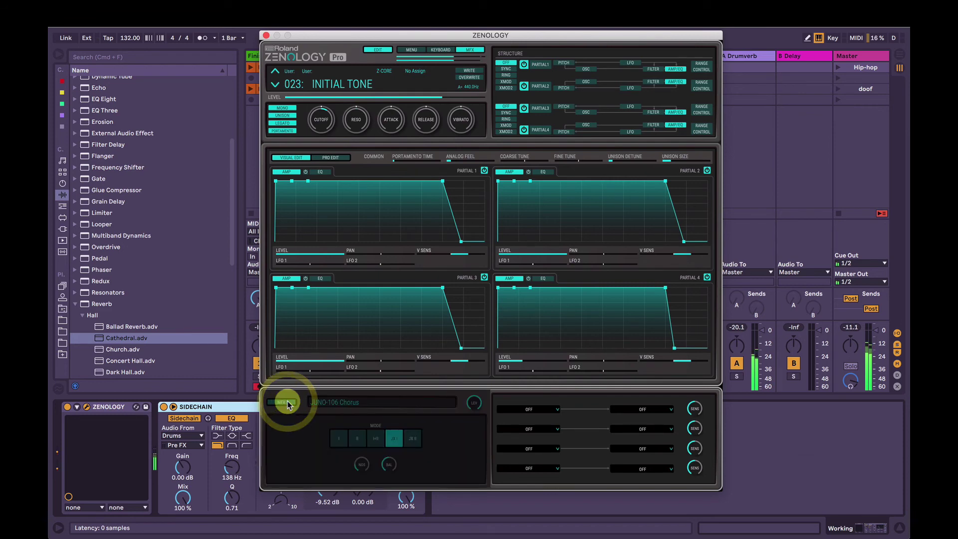
left_click(288, 404)
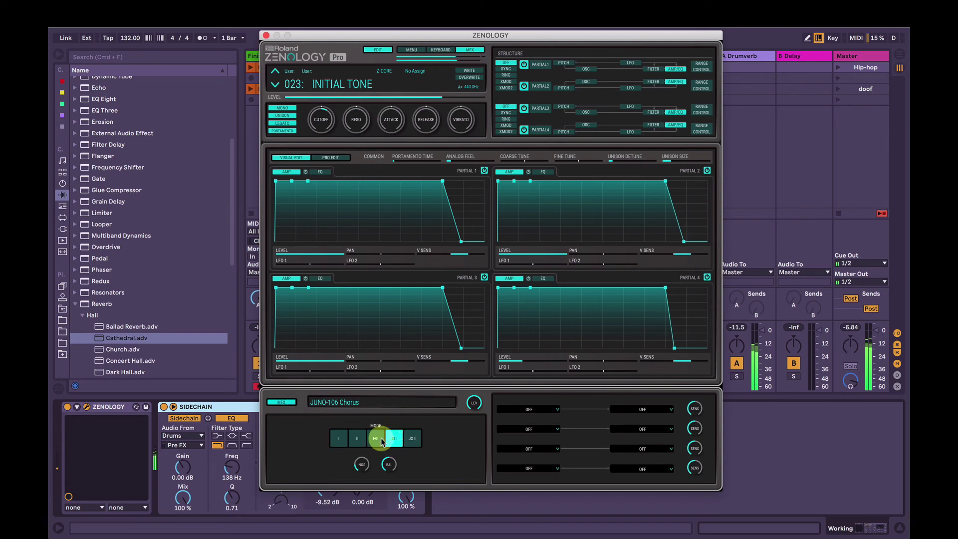
left_click(346, 440)
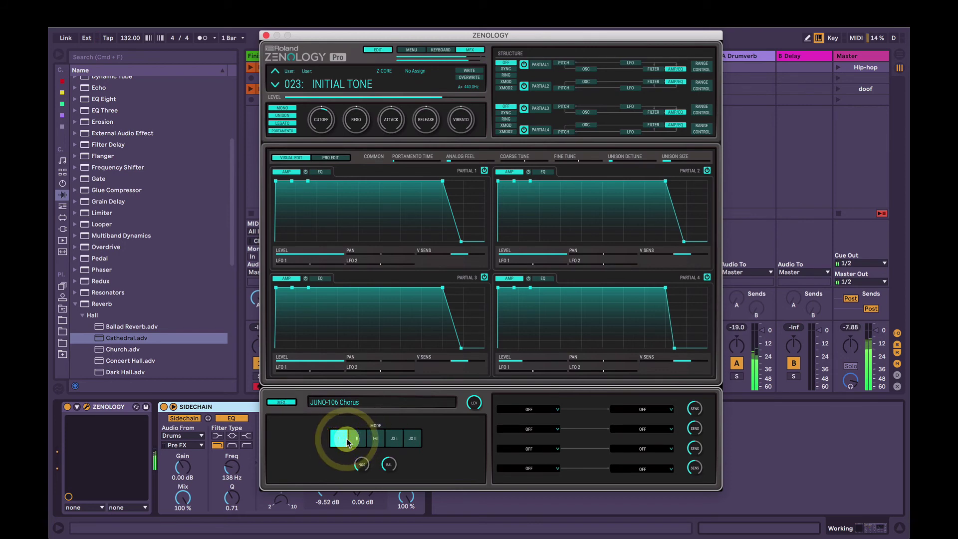
Insert Glue Compressor before Sidechain, then switch Zenology's MFX to plain Chorus with rate raised to about 3.5 Hz.
left_click(266, 35)
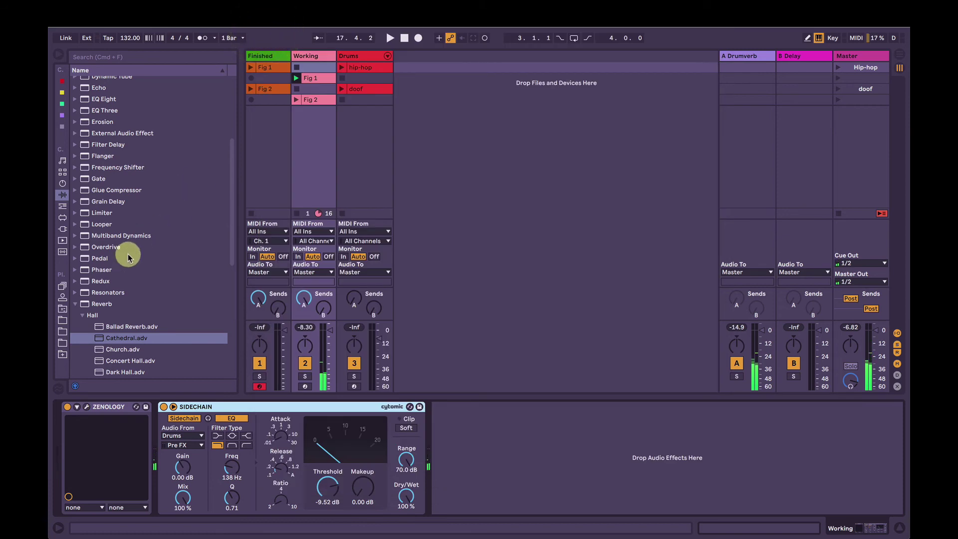
left_click_drag(102, 189, 152, 444)
left_click(87, 406)
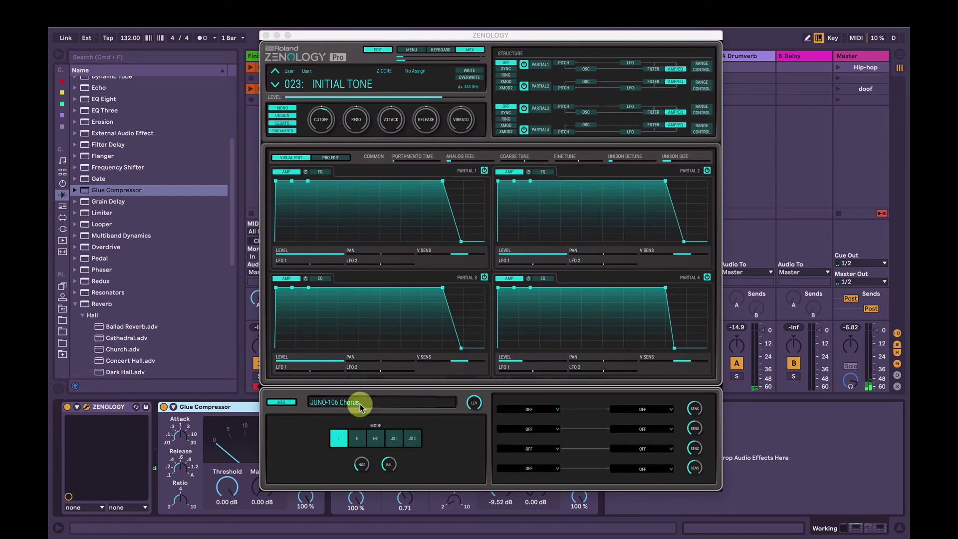
left_click(311, 402)
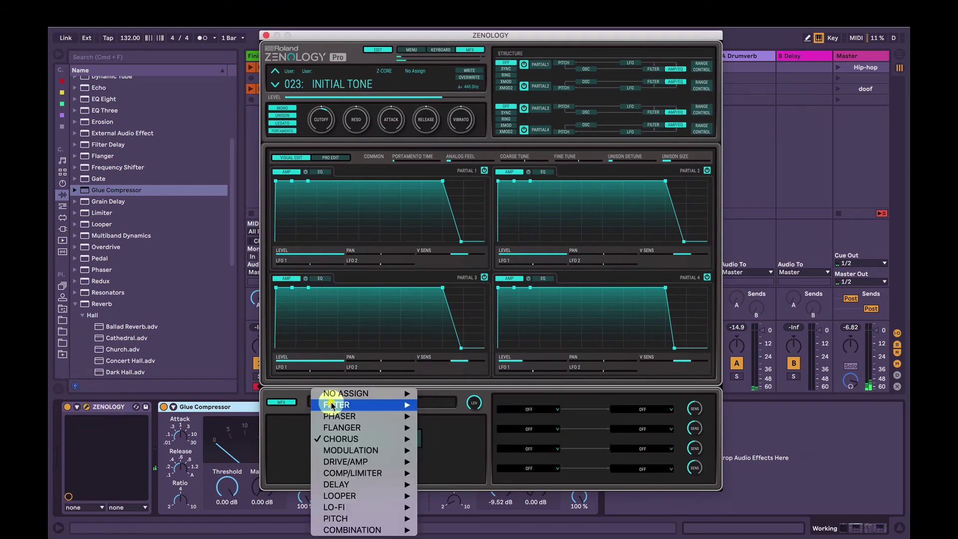
mouse_move(340, 438)
left_click(451, 438)
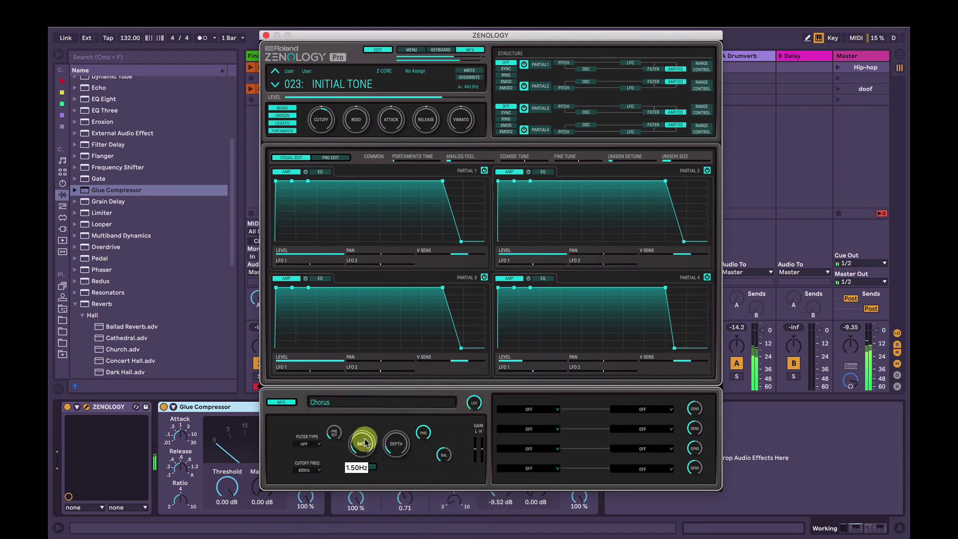
left_click_drag(365, 443, 366, 431)
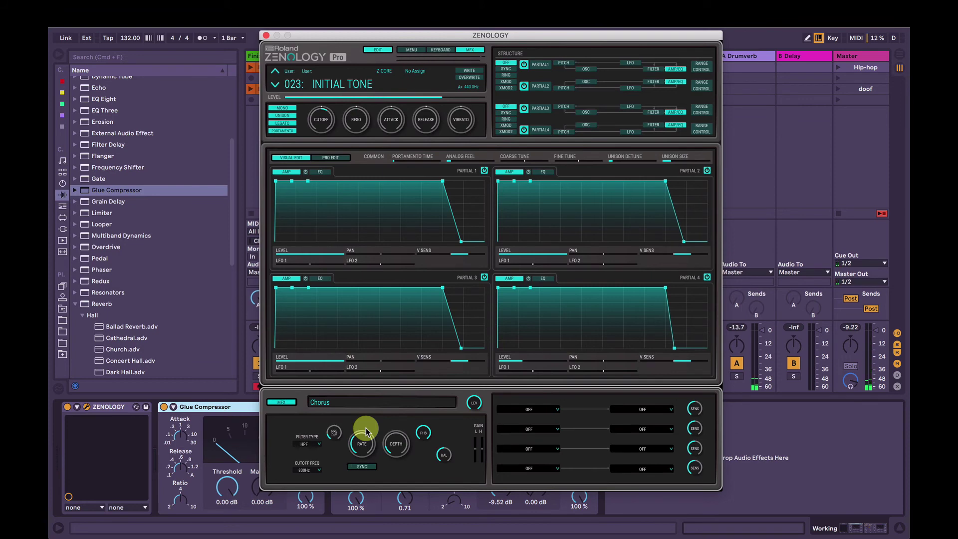
Set the Glue Compressor threshold to -15.6 dB and makeup to 0.79 dB while the track plays.
left_click(266, 35)
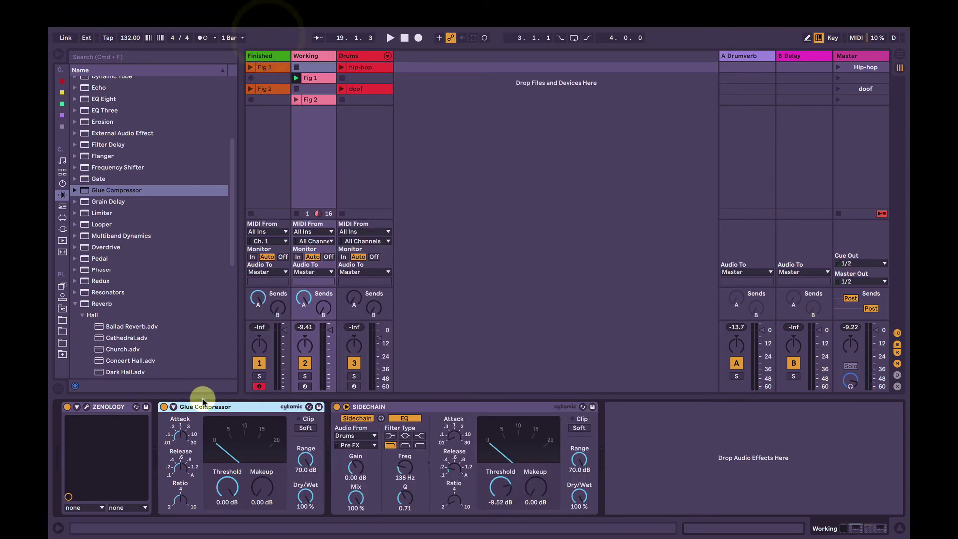
left_click(178, 435)
left_click(181, 469)
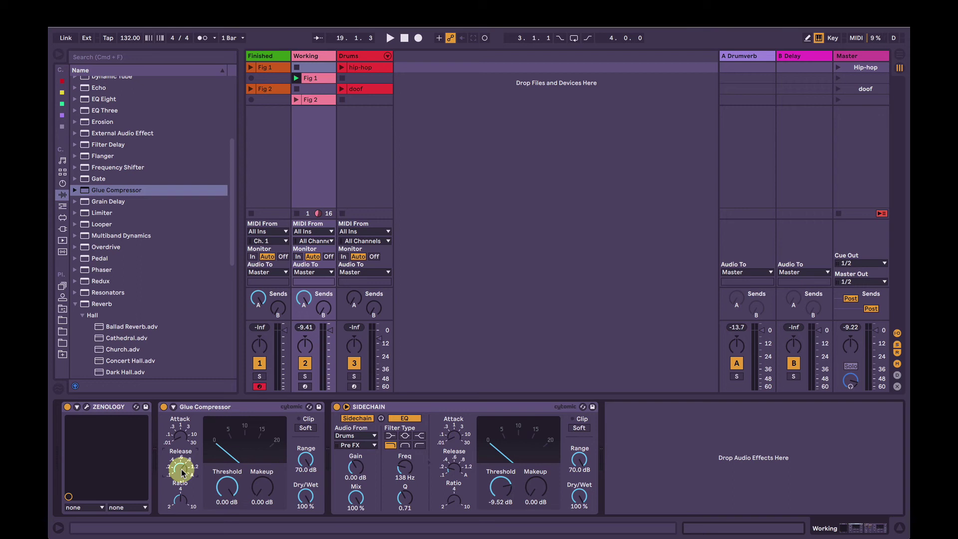
left_click(242, 493)
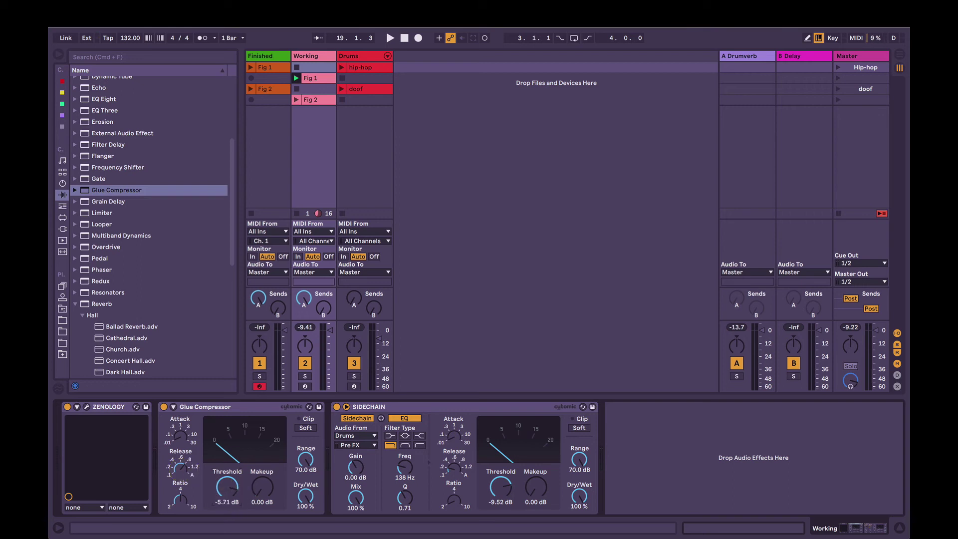
key("space")
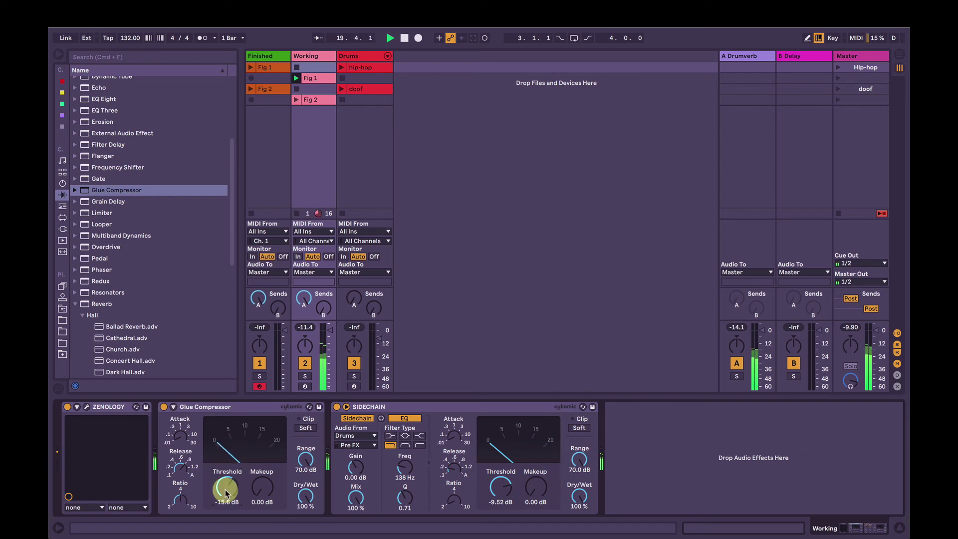
left_click_drag(257, 488, 257, 485)
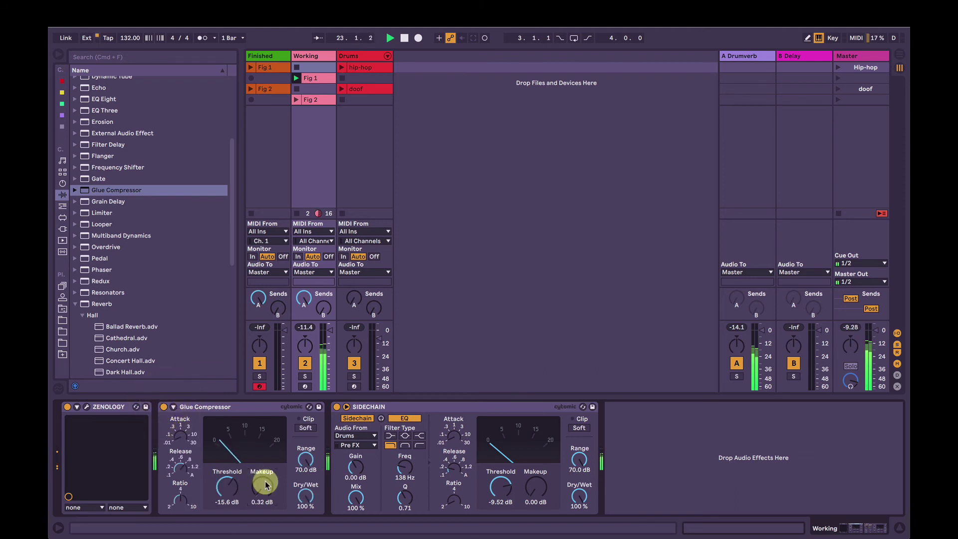
left_click_drag(261, 487, 262, 484)
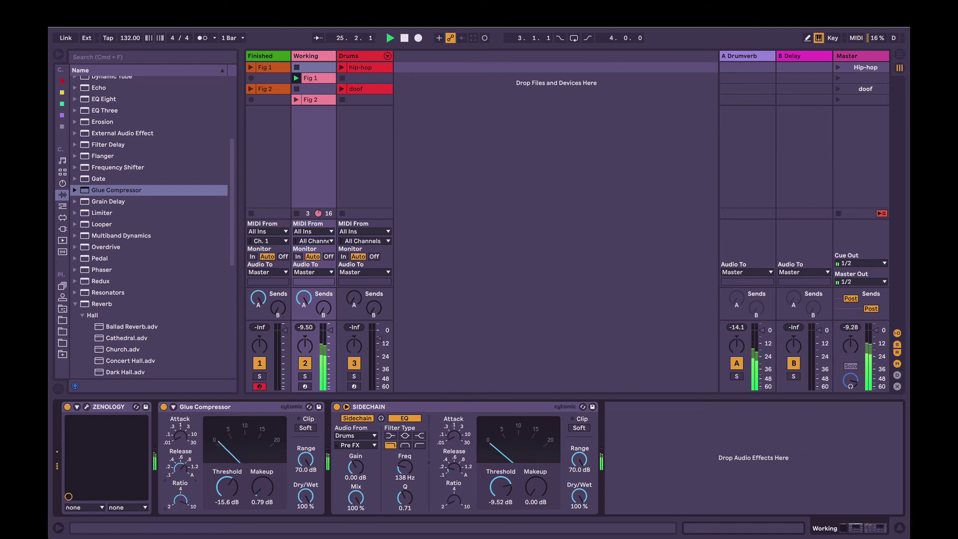
Compare the sound with Glue Compressor bypassed and back on, then collapse the Reverb folder.
key("space")
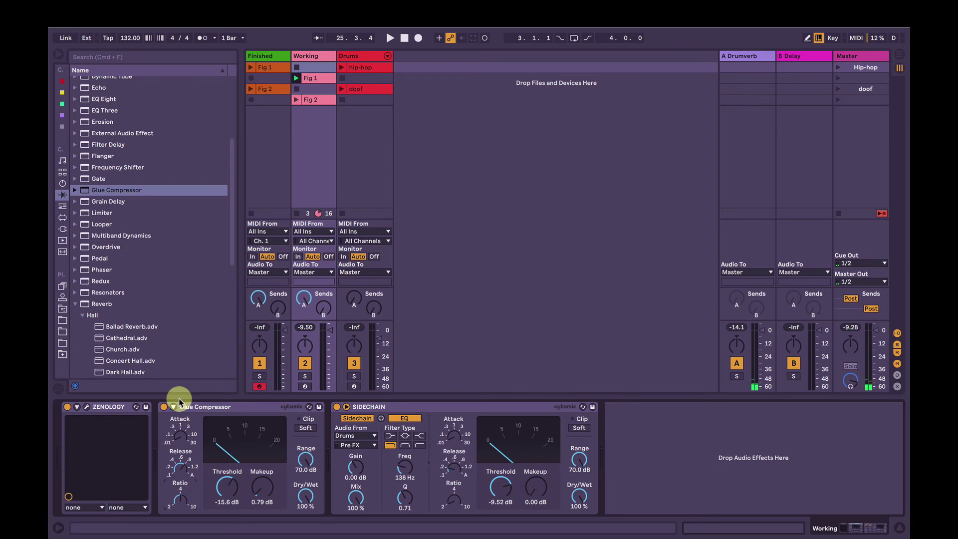
key("space")
left_click(164, 407)
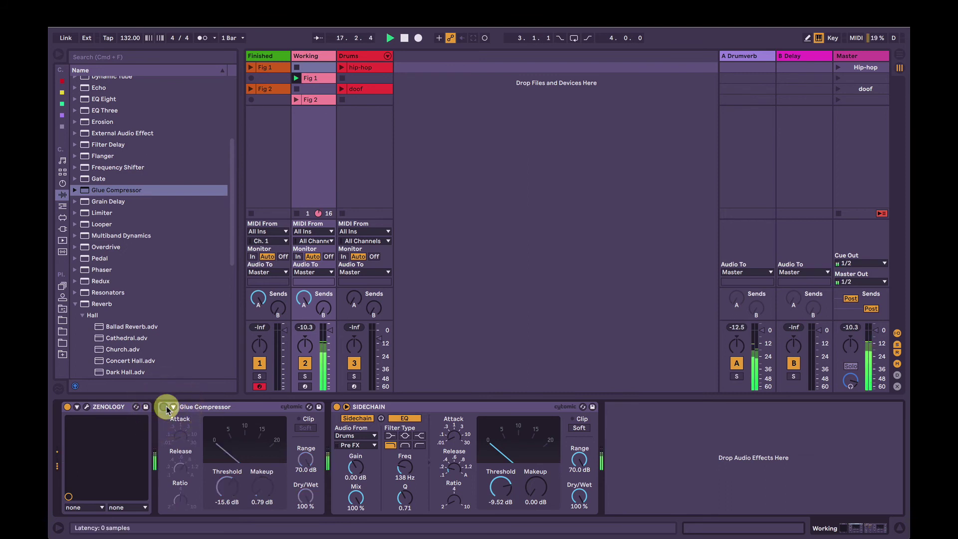
left_click(164, 407)
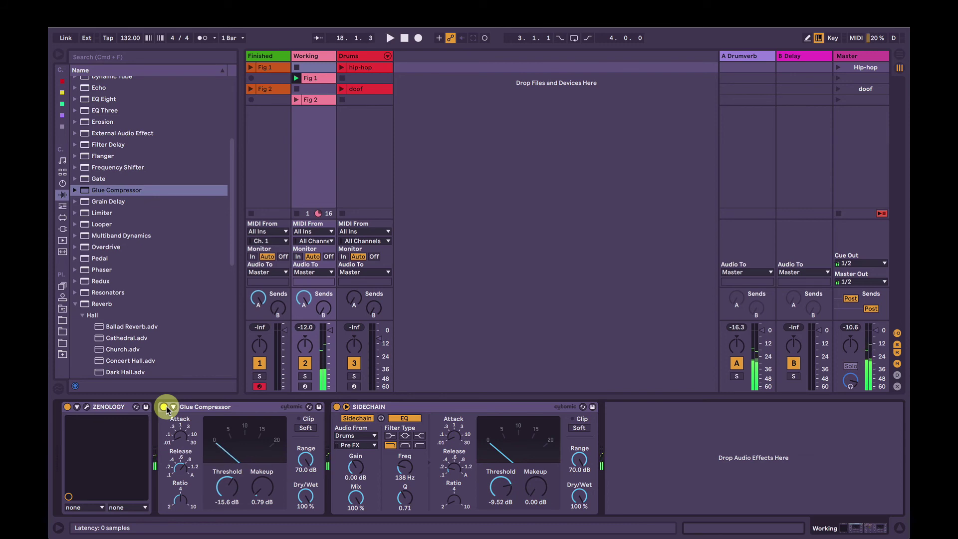
left_click(73, 305)
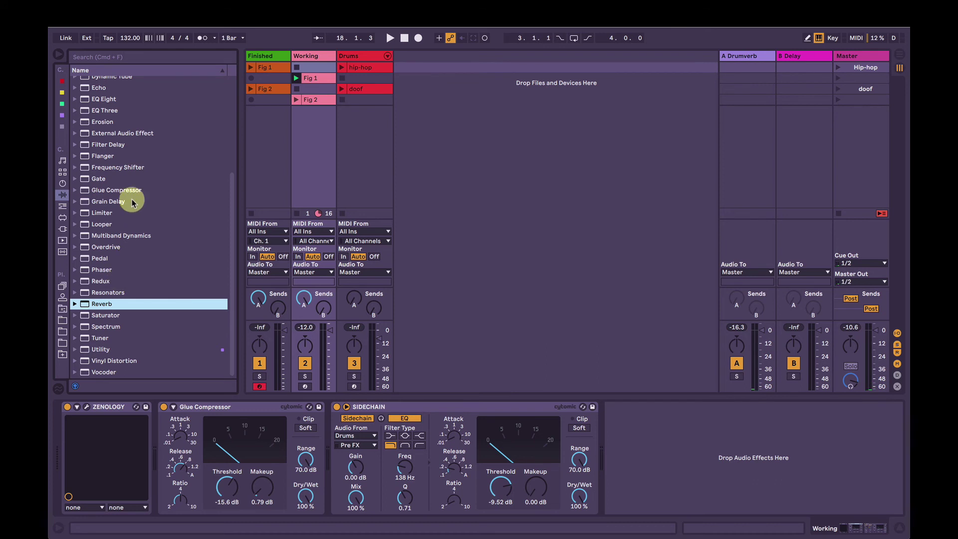
Find Overdrive in the Audio Effects browser and drop it into the Working track's chain.
scroll(128, 197, "up", 5)
scroll(131, 204, "up", 2)
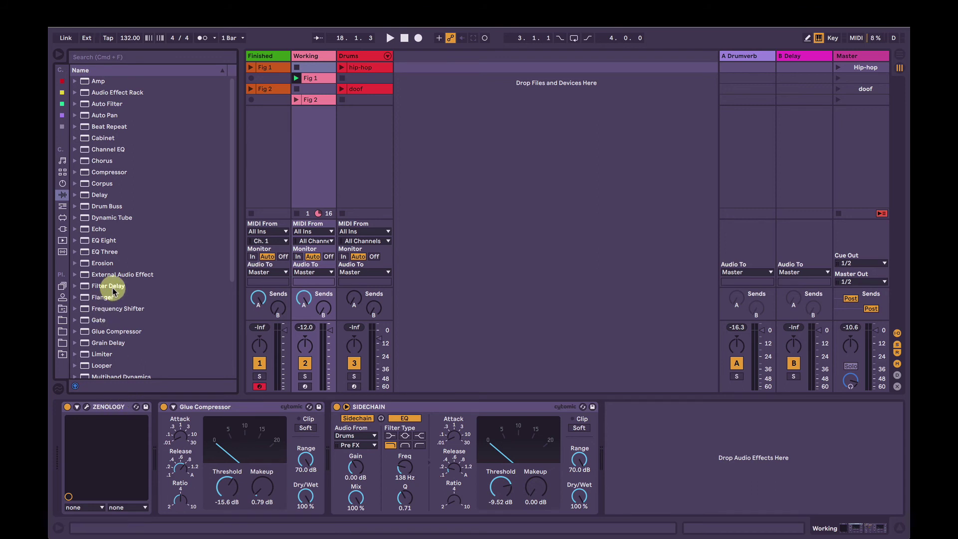
scroll(93, 230, "down", 5)
scroll(92, 261, "up", 4)
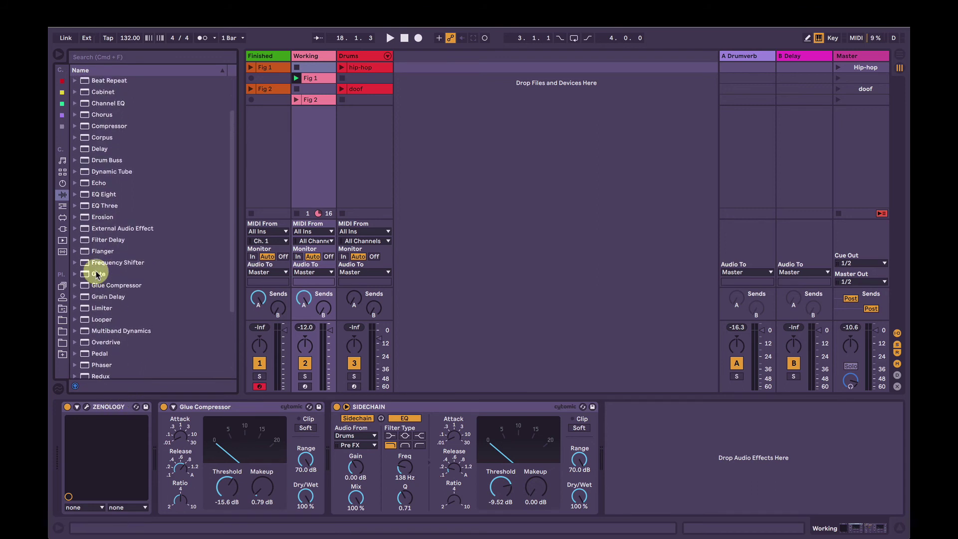
scroll(99, 270, "down", 2)
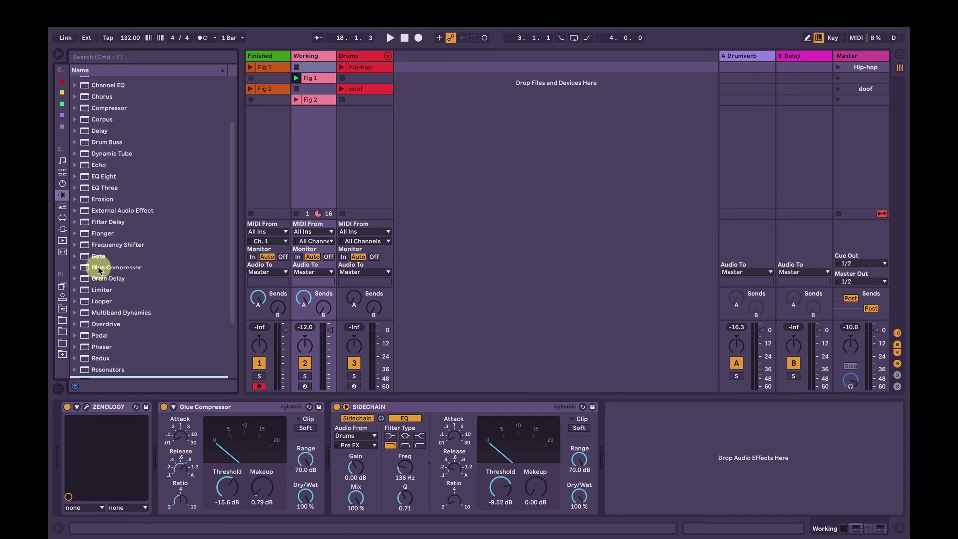
left_click_drag(82, 324, 175, 426)
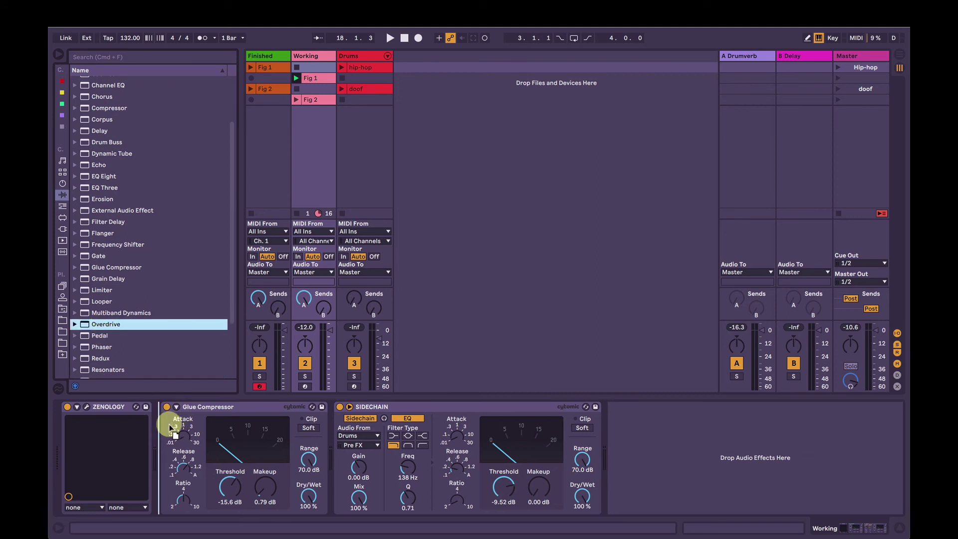
left_click_drag(172, 427, 361, 447)
During playback, tune Overdrive's filter band, drive and dry/wet amounts.
key("space")
left_click_drag(379, 506, 380, 516)
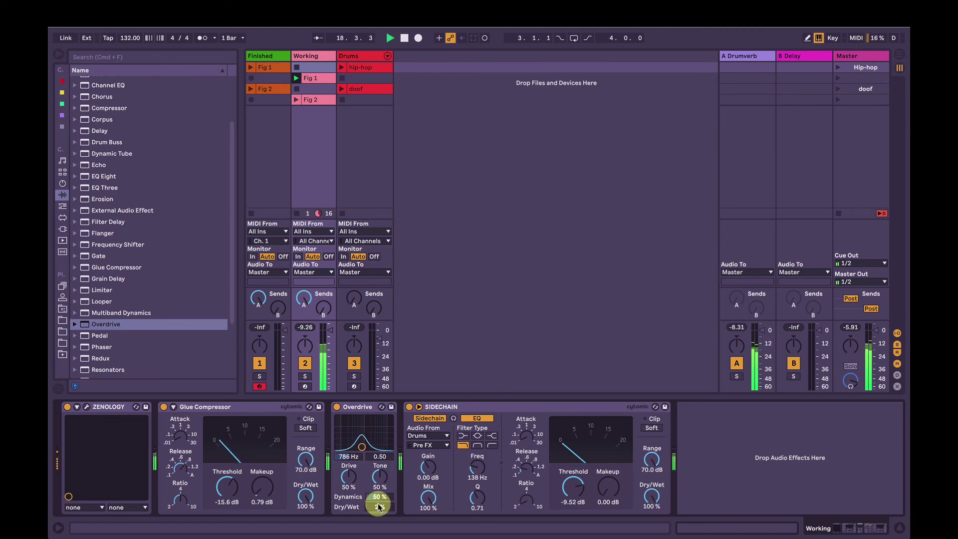
left_click_drag(349, 478, 349, 459)
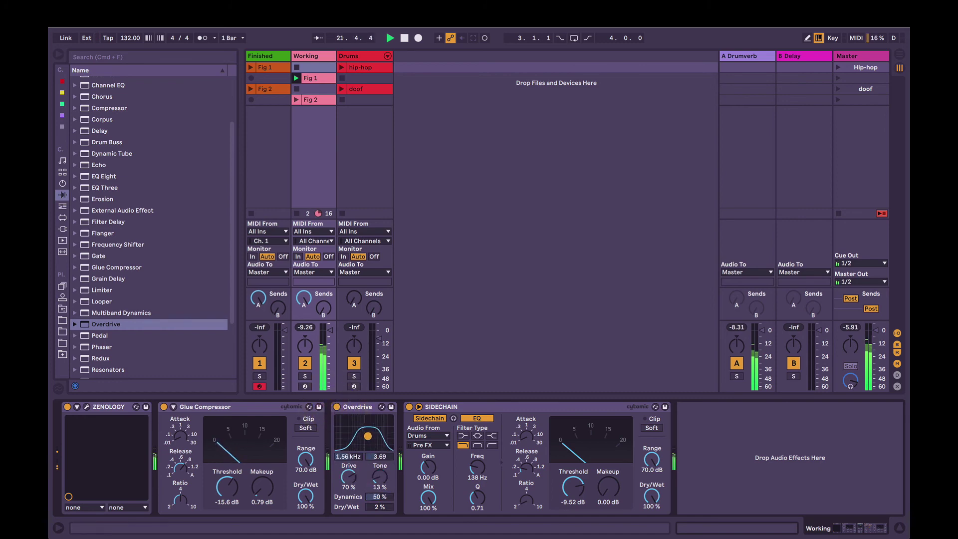
left_click_drag(380, 506, 379, 502)
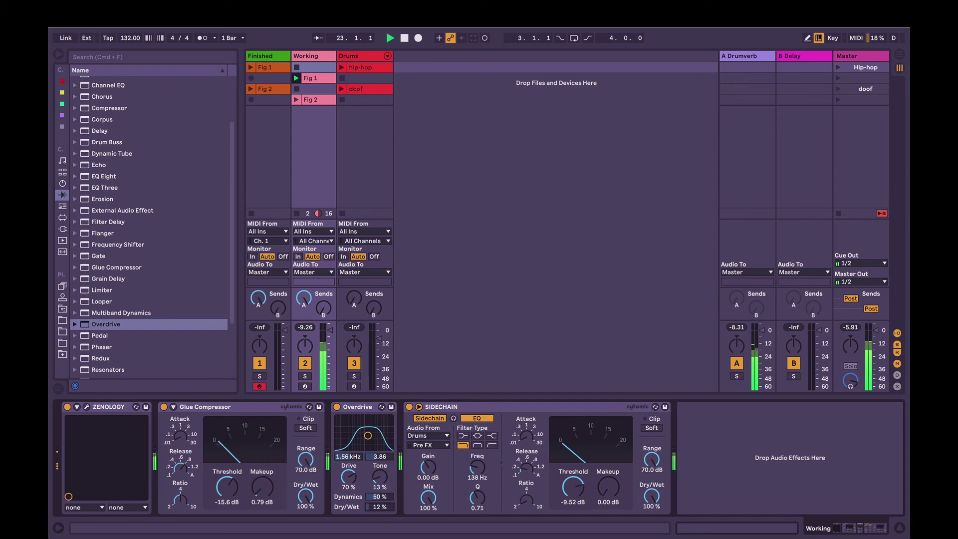
Move Overdrive in front of Glue Compressor and toggle it off and on to compare.
left_click_drag(340, 406, 168, 406)
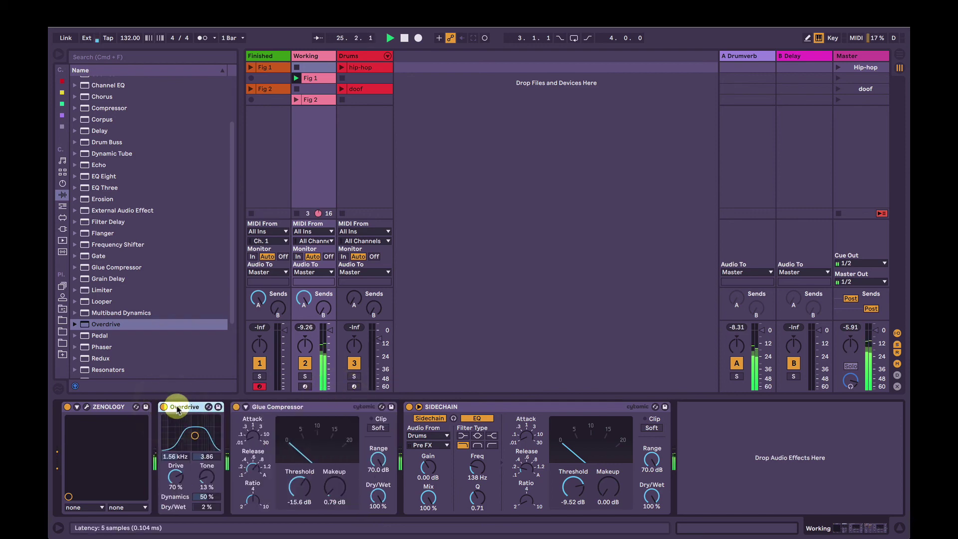
left_click(164, 407)
left_click(165, 407)
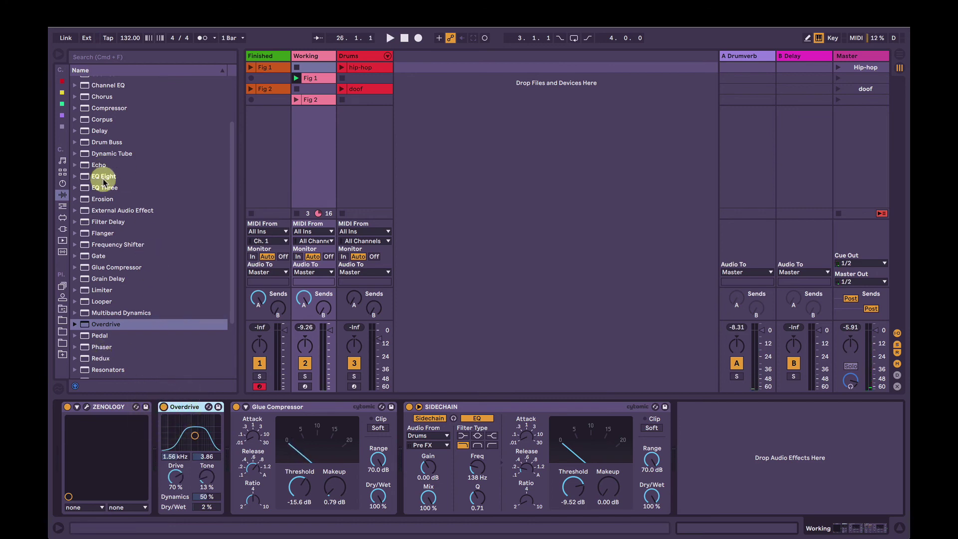
Add EQ Eight after Glue Compressor with an 83.5 Hz low cut and high lift, then launch the hip-hop drums.
left_click_drag(103, 181, 379, 419)
left_click(534, 428)
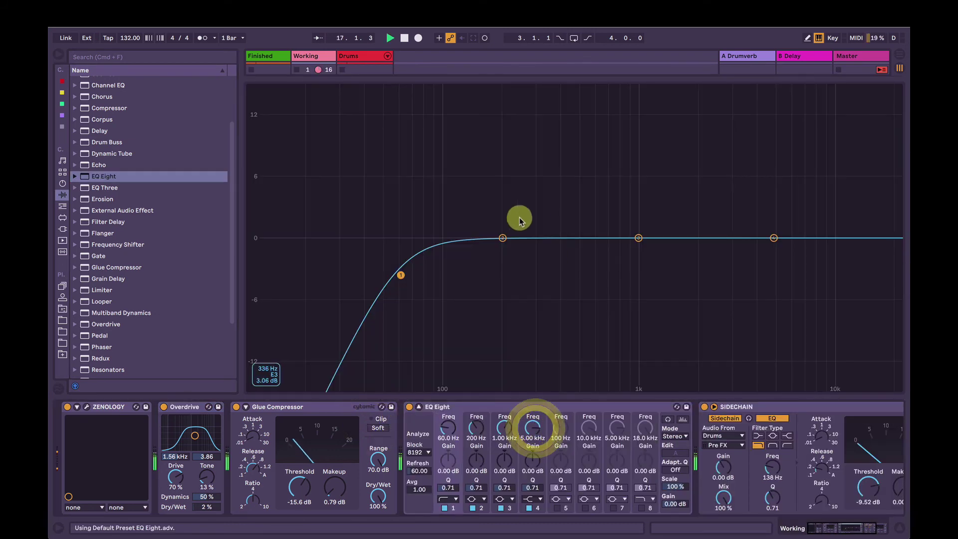
left_click_drag(503, 238, 784, 225)
left_click(392, 280)
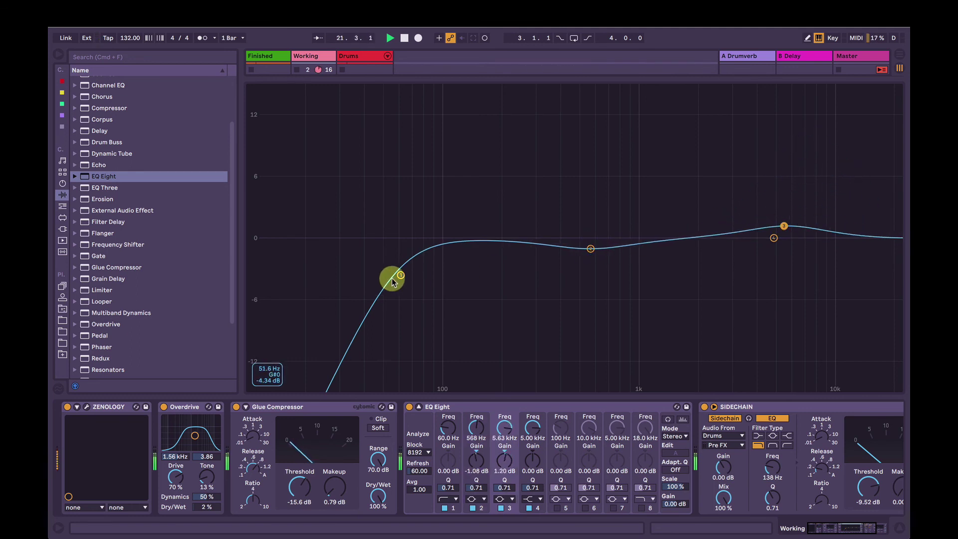
left_click_drag(392, 281, 427, 267)
key("Tab")
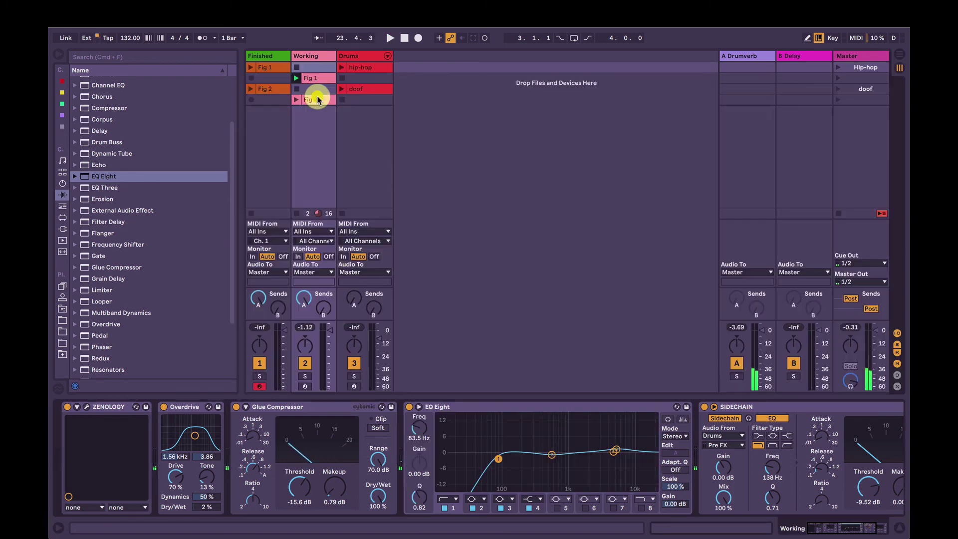
left_click(344, 66)
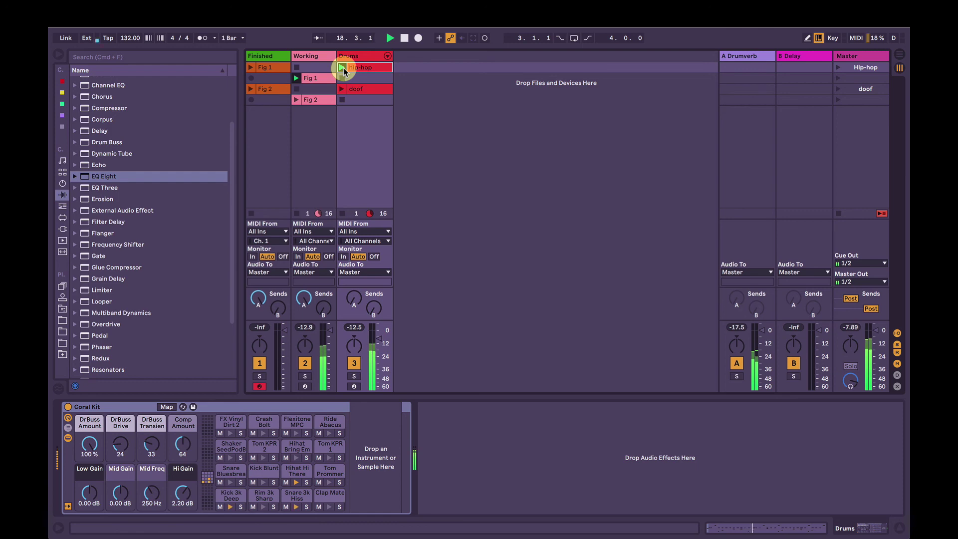
Open Zenology on the Working track and try lowering its filter cutoff.
left_click(313, 56)
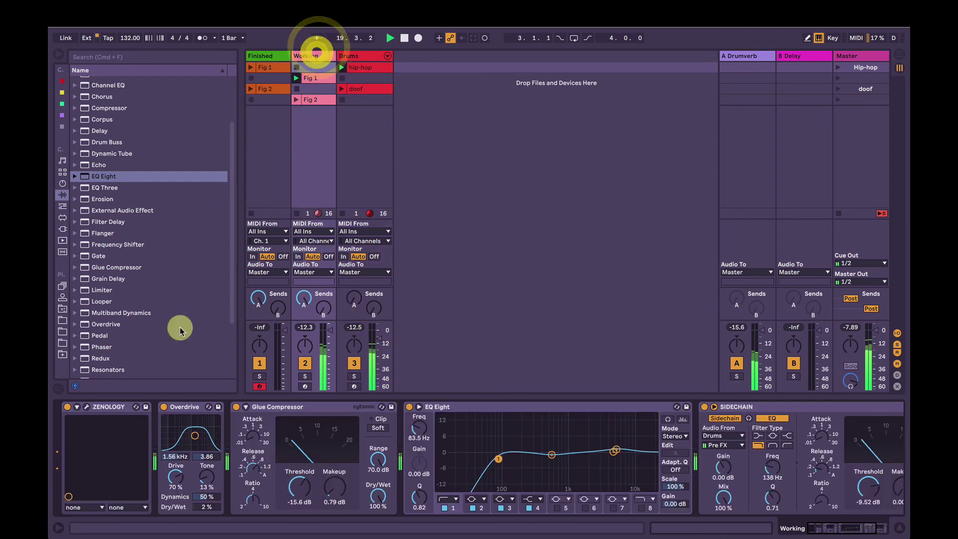
left_click(87, 409)
left_click(320, 120)
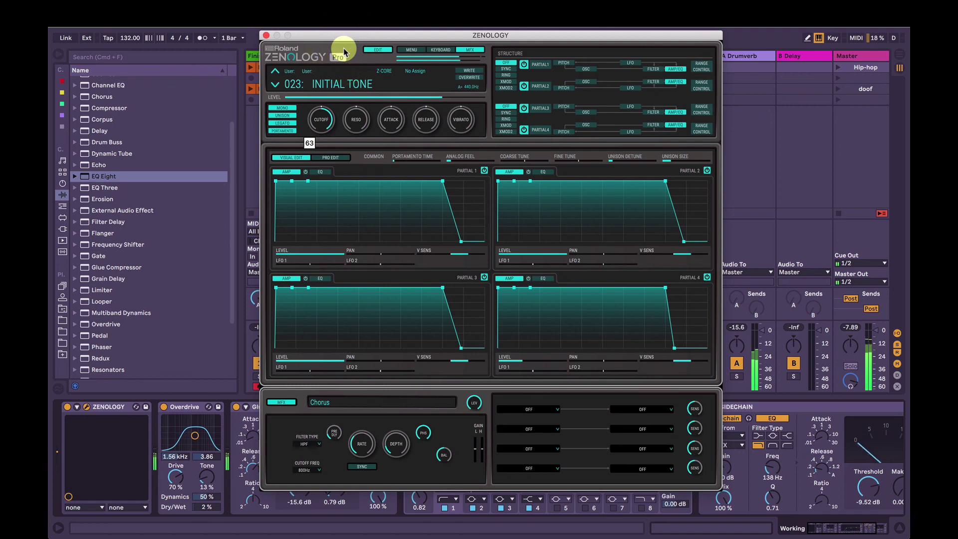
left_click(267, 35)
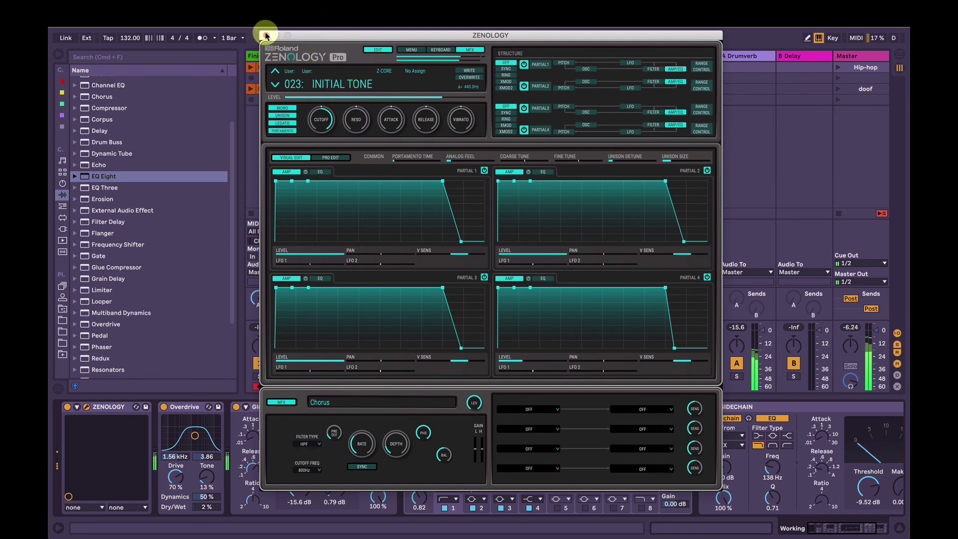
left_click_drag(321, 119, 324, 172)
left_click(266, 36)
Launch the Fig 2 and doof clips and reselect the Working track.
left_click(295, 99)
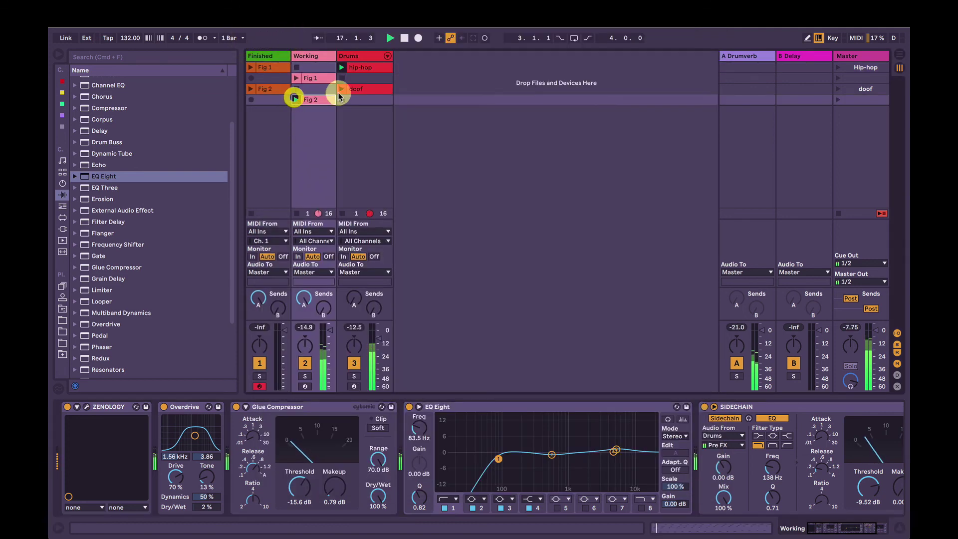
left_click(340, 89)
left_click(341, 89)
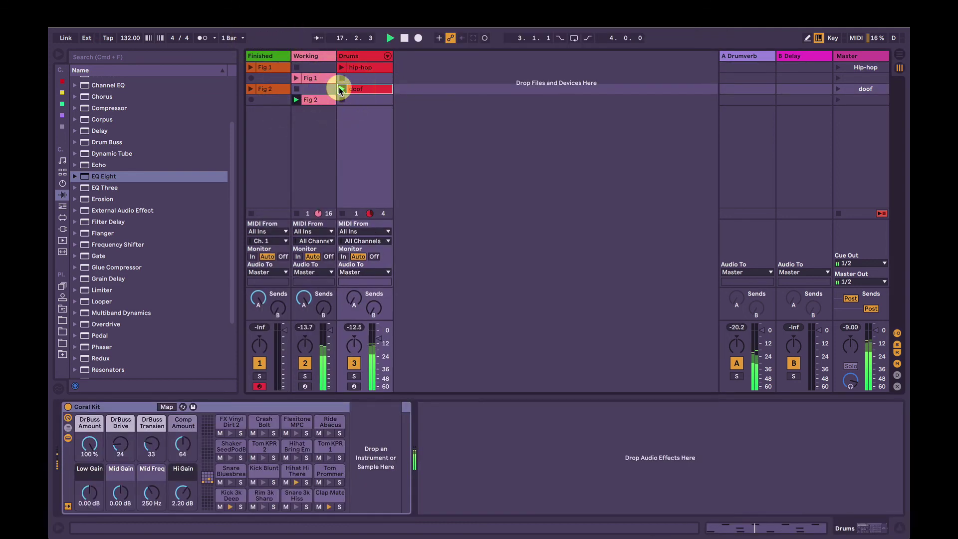
left_click(315, 56)
Reopen Zenology and sweep the cutoff during playback, leaving it at 63.
left_click(87, 406)
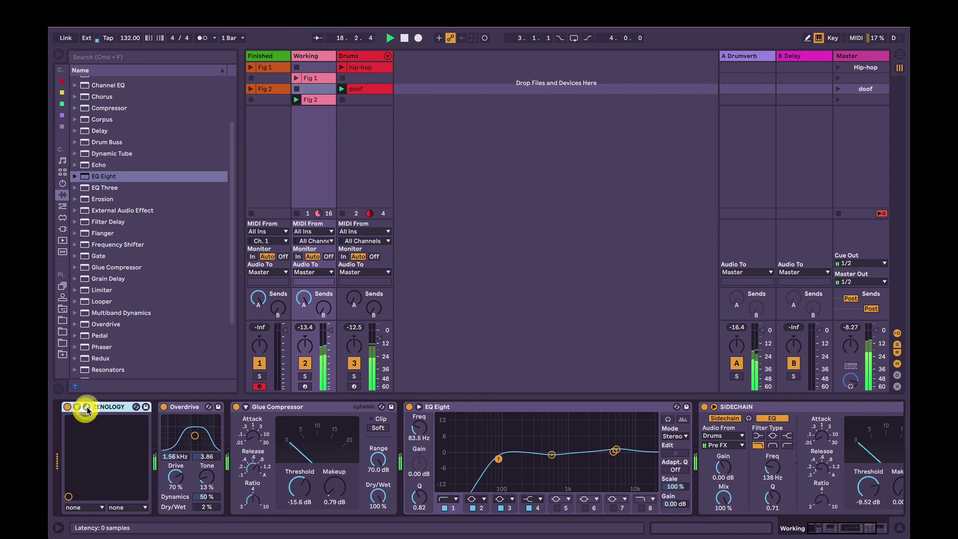
left_click_drag(317, 116, 318, 139)
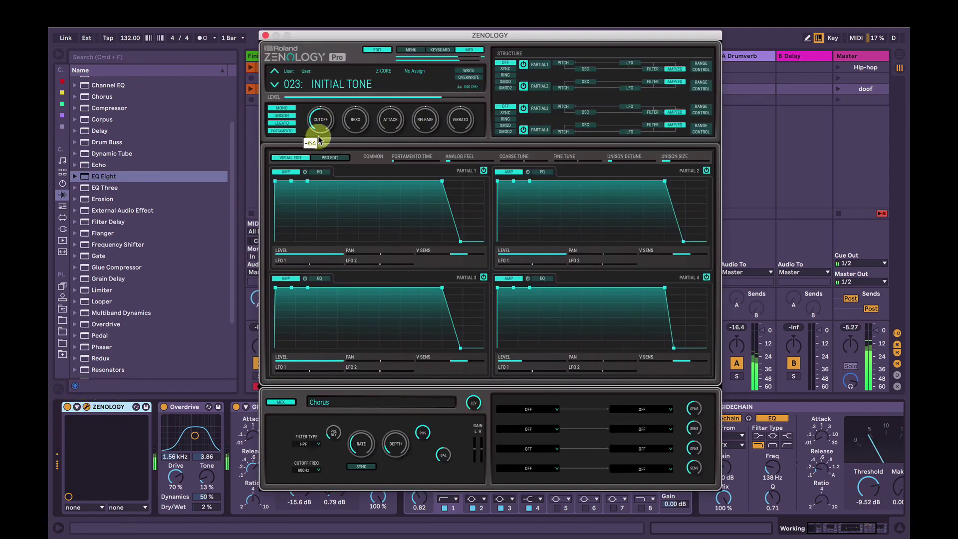
left_click_drag(331, 107, 370, 84)
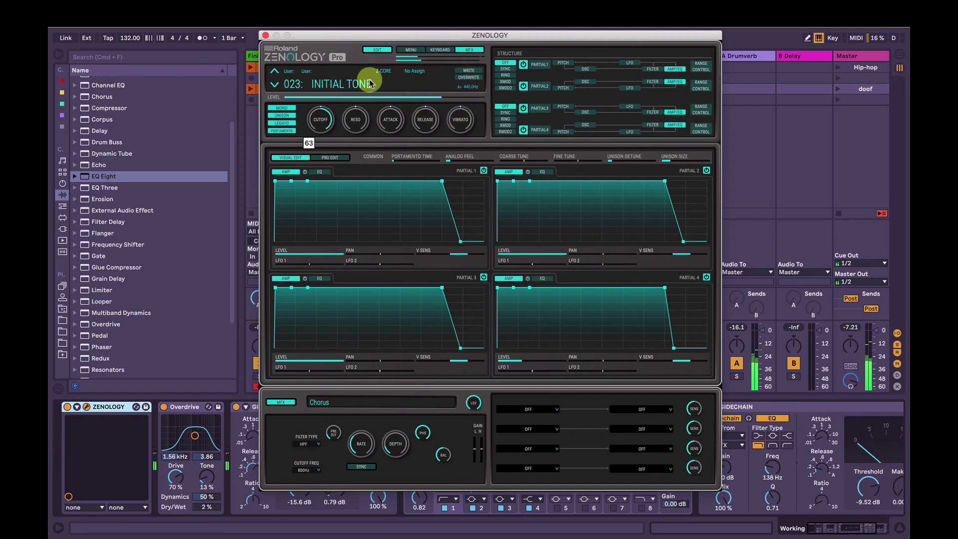
Write the Zenology tone to user slot 023, naming it '90's big synth demo'.
left_click(467, 70)
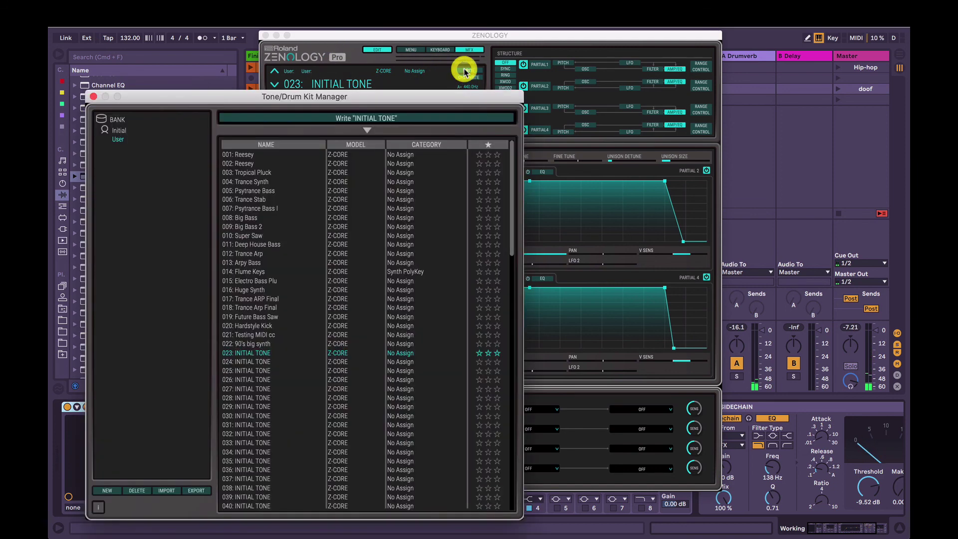
left_click(342, 118)
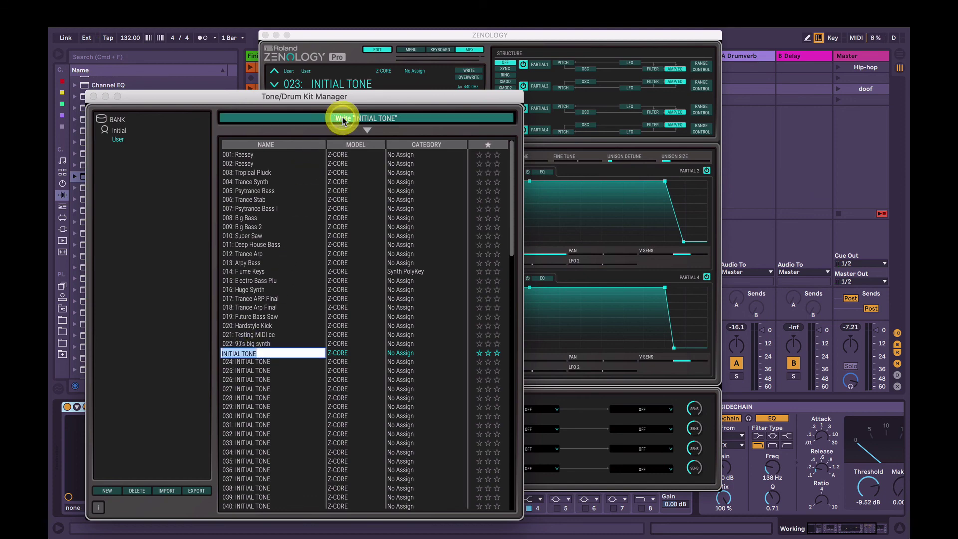
type("90's big synth dem")
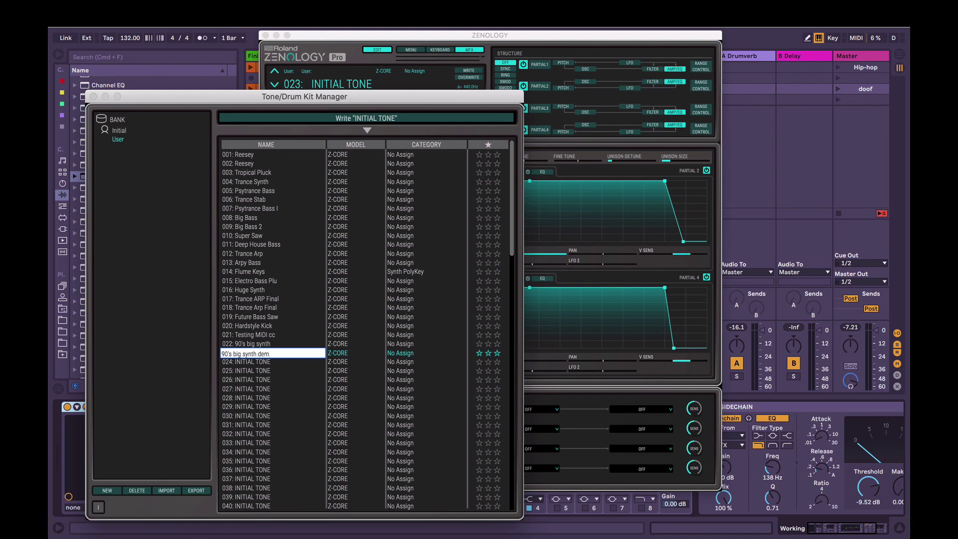
type("o")
key("Return")
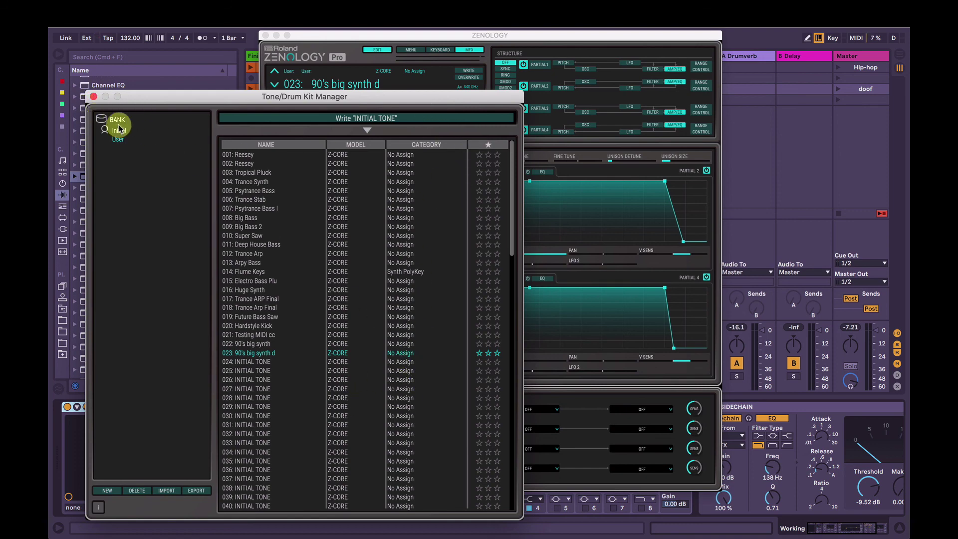
Close the Tone Manager, switch to PRO EDIT, hide the effects panel and zoom Zenology larger.
left_click(93, 96)
left_click(332, 157)
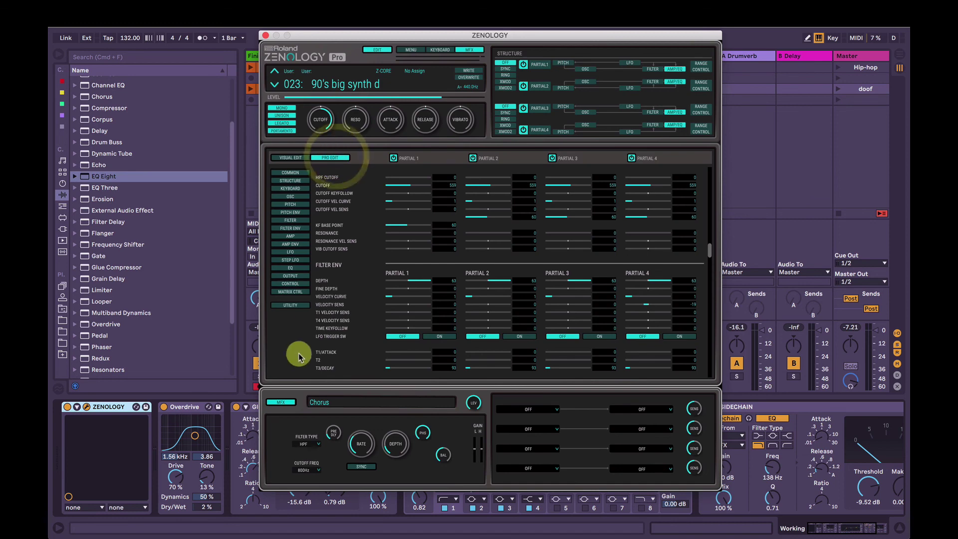
left_click(466, 58)
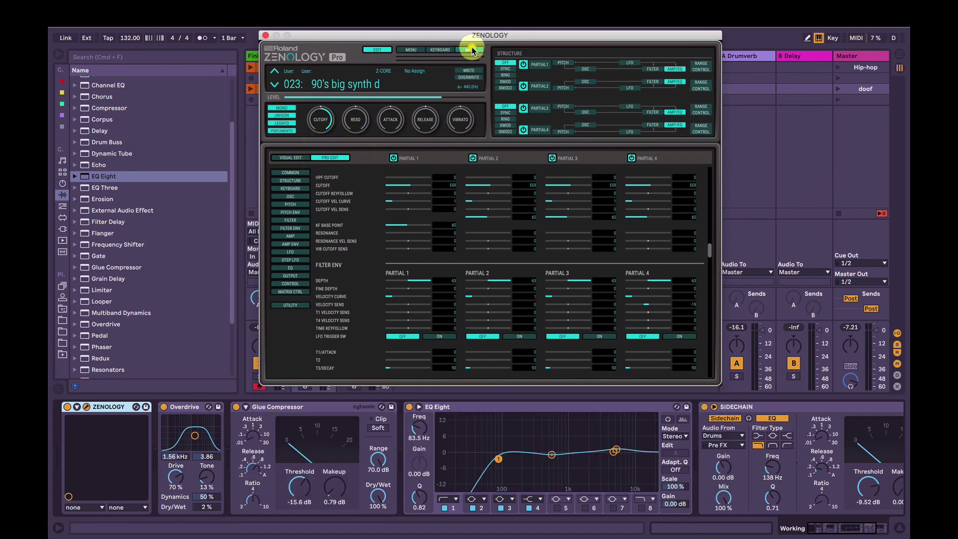
left_click(412, 50)
left_click(436, 58)
scroll(453, 181, "up", 2)
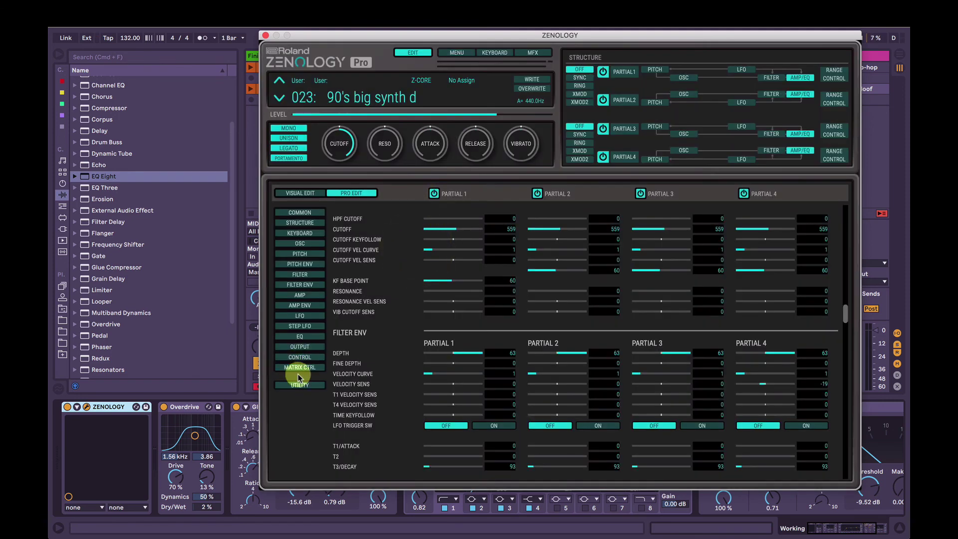
Show the COMMON page and check the CATEGORY list, leaving it at No Assign.
left_click(309, 213)
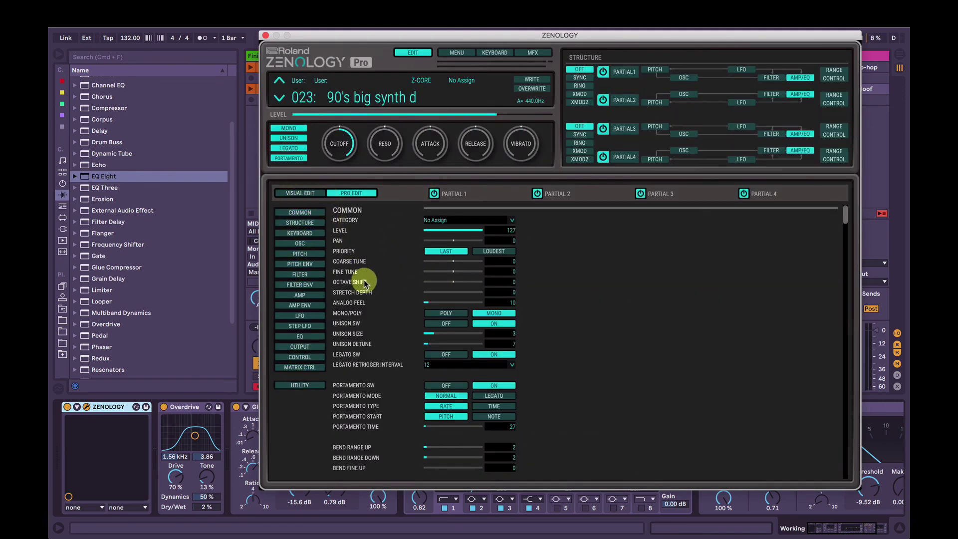
left_click(457, 224)
mouse_move(460, 231)
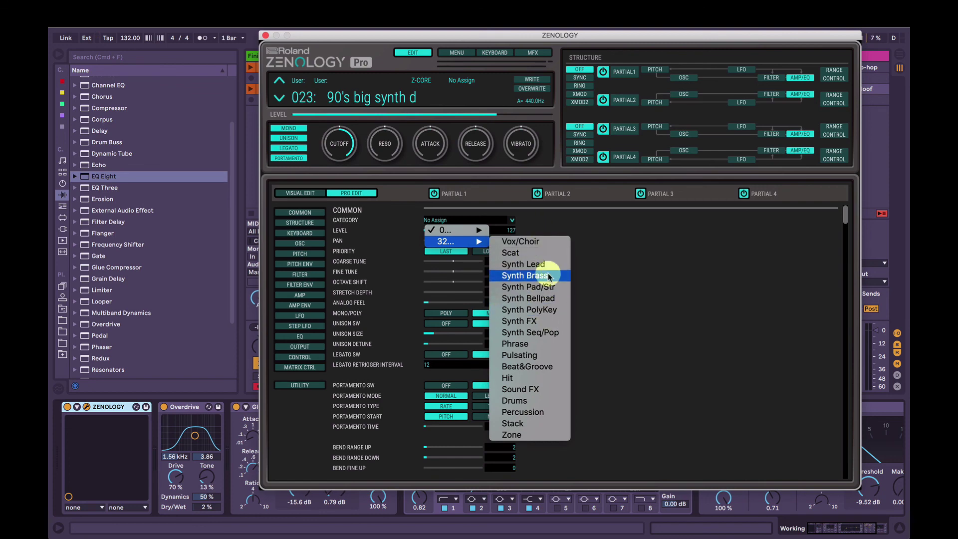
left_click(610, 249)
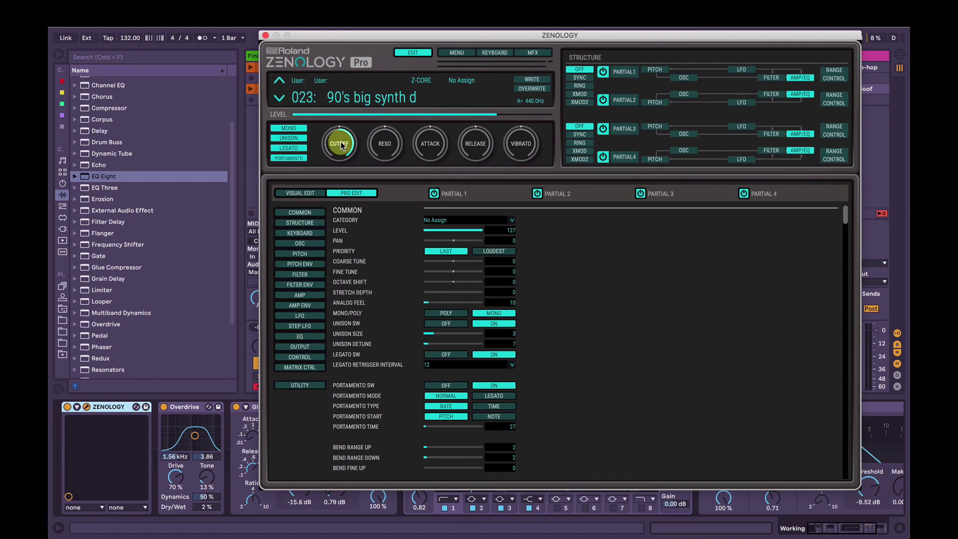